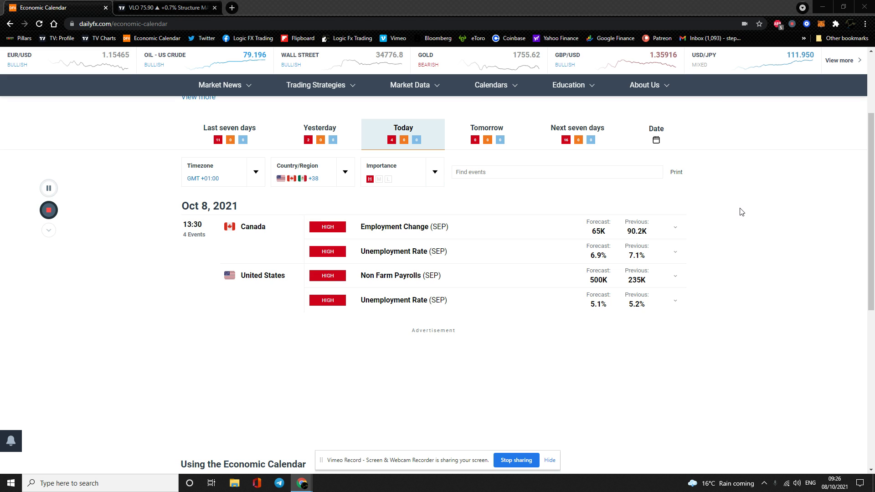
Review yesterday's high-importance events in the economic calendar, followed by today's
{"action": "left_click", "coordinate": [326, 142]}
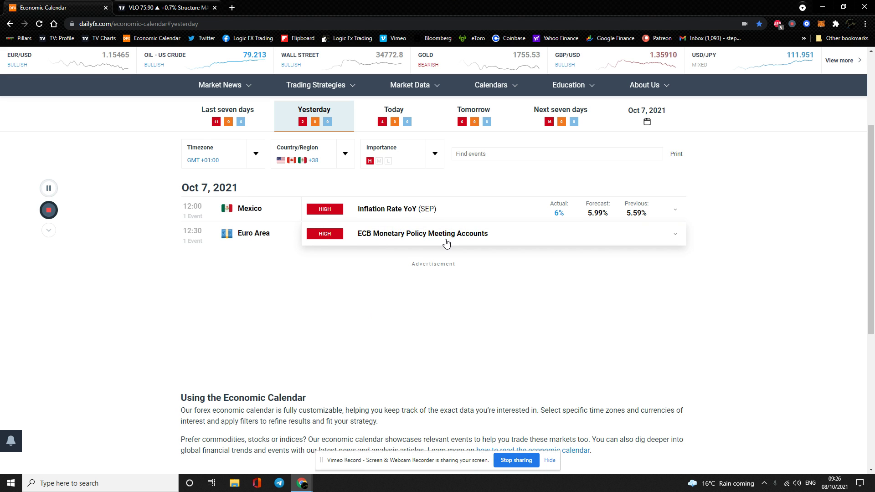
{"action": "left_click", "coordinate": [390, 120]}
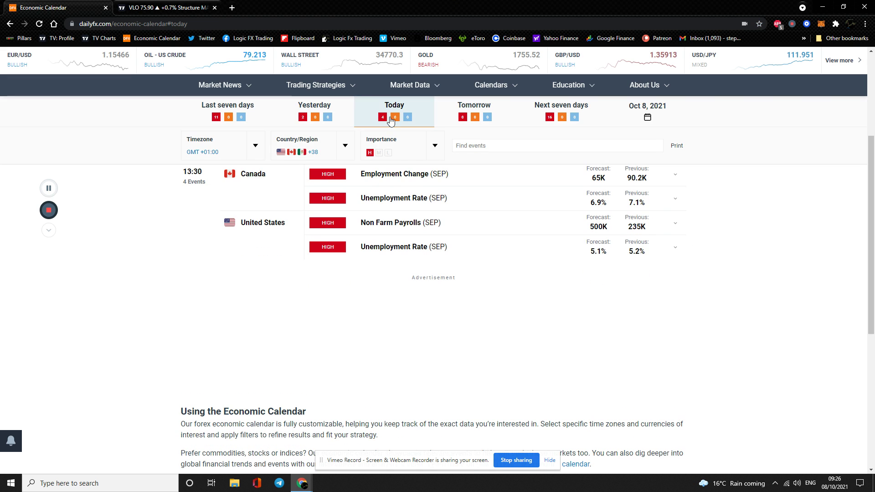
{"action": "scroll", "coordinate": [719, 279], "scroll_direction": "up", "scroll_amount": 1}
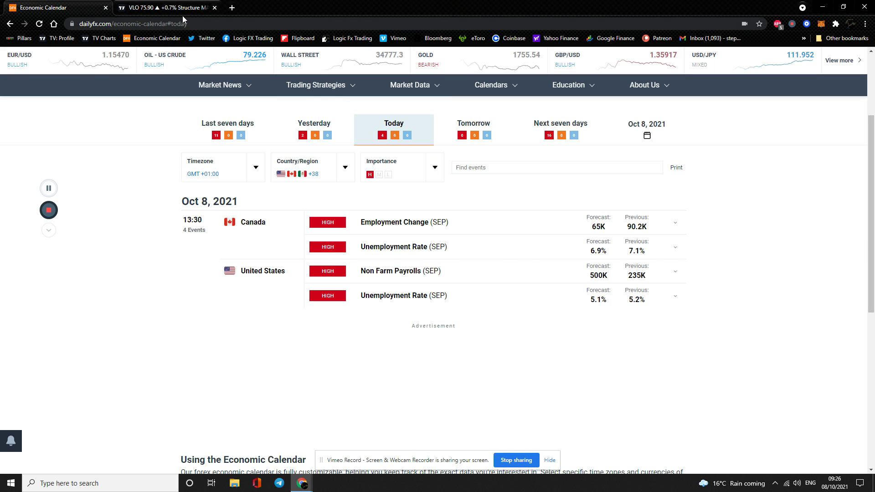
Switch to the TradingView chart, reposition the alert notifications window to read the fired alerts, and dismiss it
{"action": "left_click", "coordinate": [166, 7]}
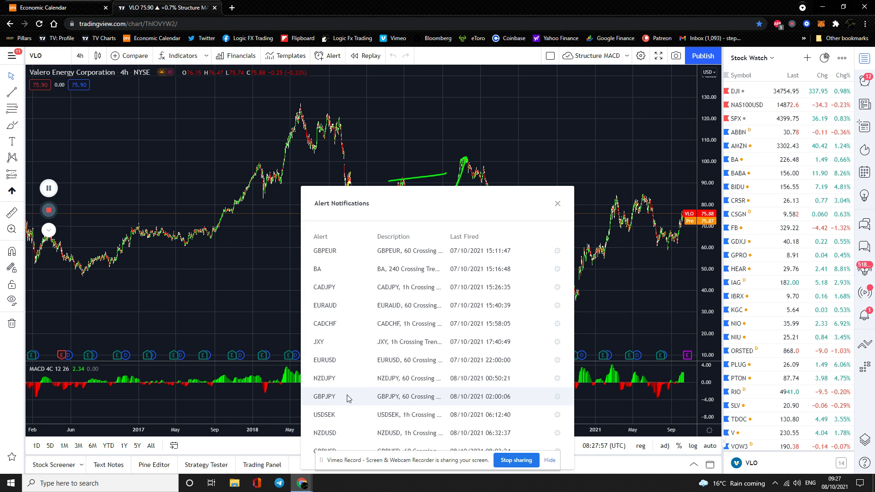
{"action": "left_click_drag", "start_coordinate": [416, 199], "coordinate": [378, 131]}
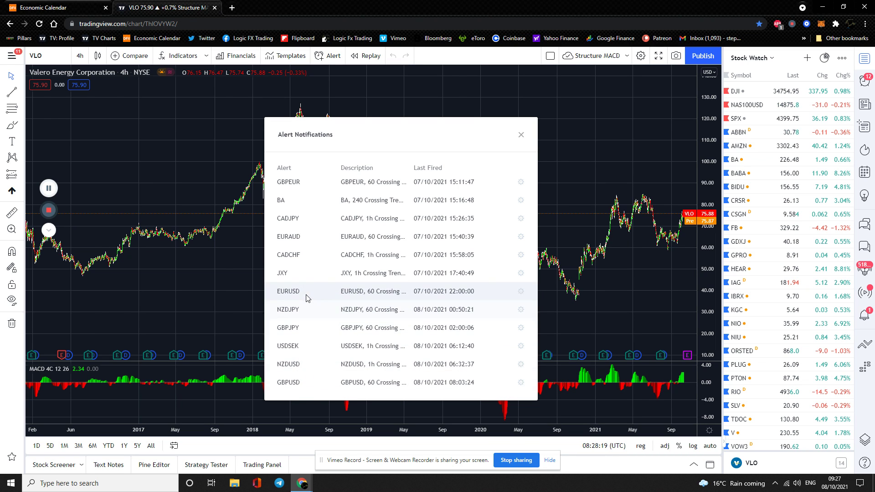
{"action": "left_click", "coordinate": [521, 137]}
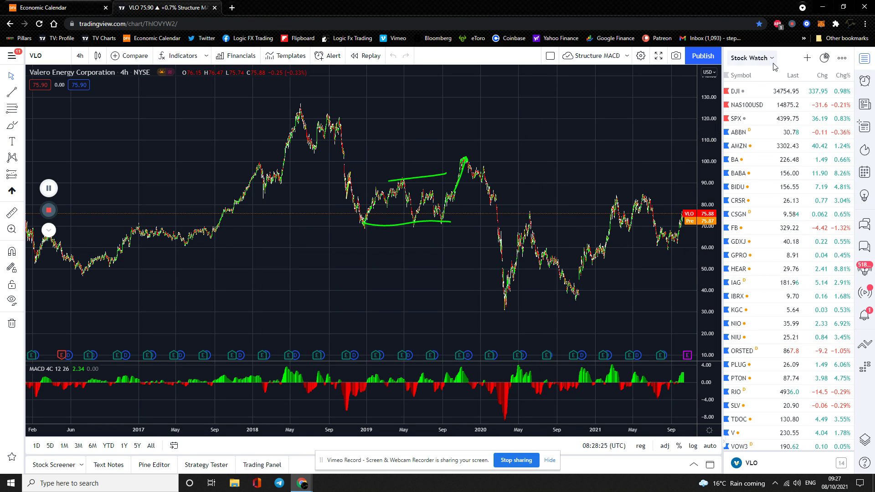
Load JXY from the Watchlist symbol list and set its chart to the 1-hour interval
{"action": "left_click", "coordinate": [751, 58]}
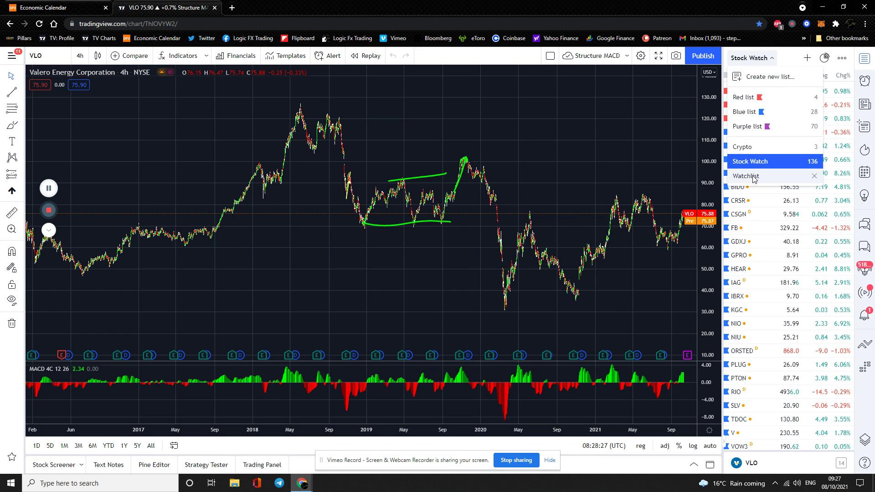
{"action": "left_click", "coordinate": [753, 176]}
{"action": "left_click", "coordinate": [769, 133]}
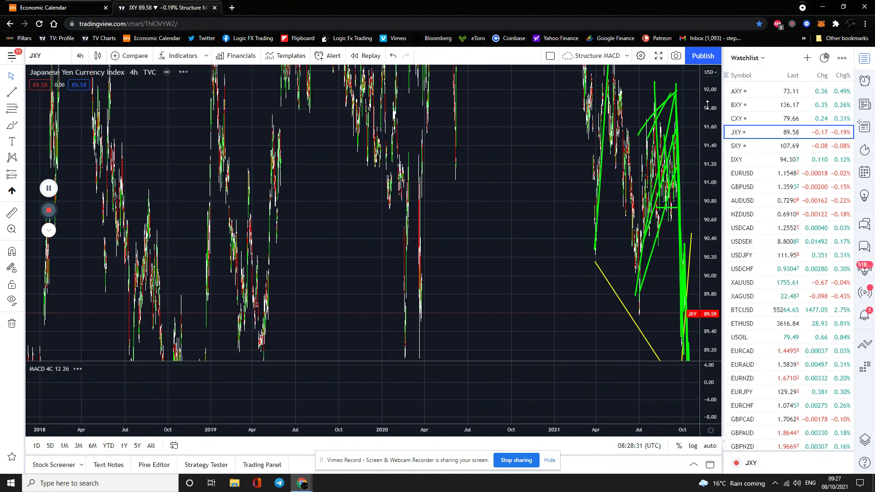
{"action": "scroll", "coordinate": [559, 171], "scroll_direction": "up", "scroll_amount": 4}
{"action": "scroll", "coordinate": [559, 172], "scroll_direction": "up", "scroll_amount": 5}
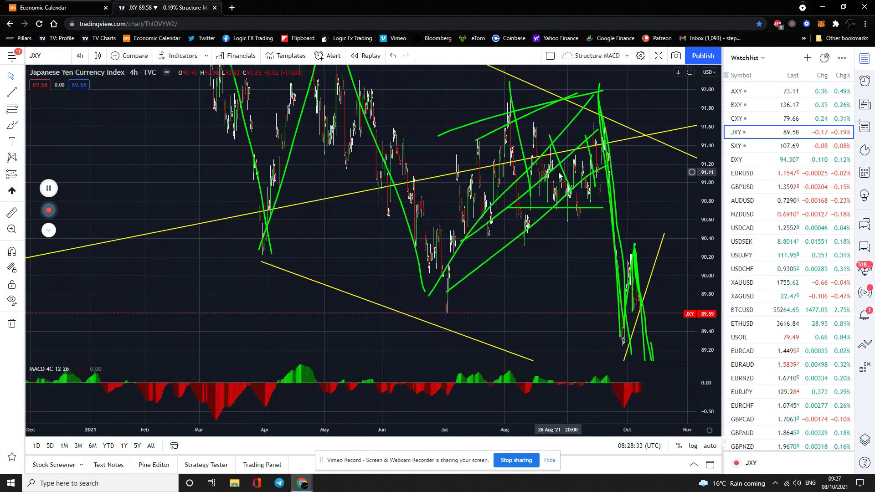
{"action": "left_click_drag", "start_coordinate": [708, 113], "coordinate": [708, 151]}
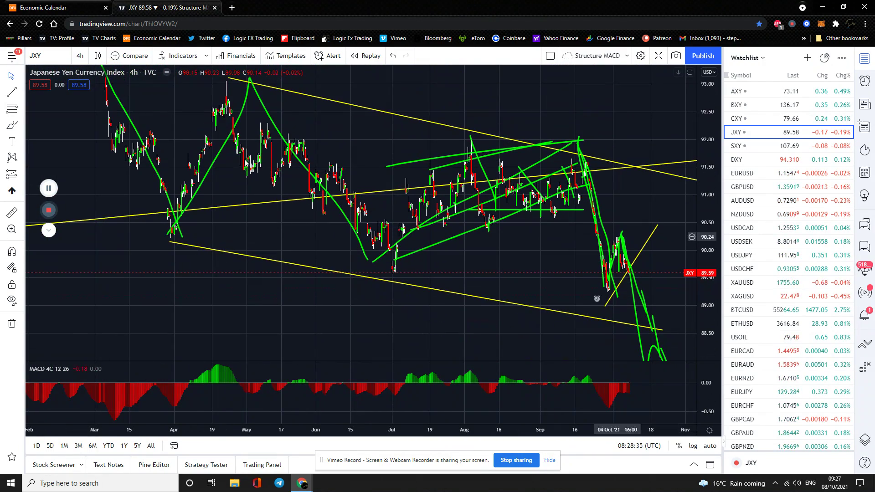
{"action": "left_click", "coordinate": [80, 55]}
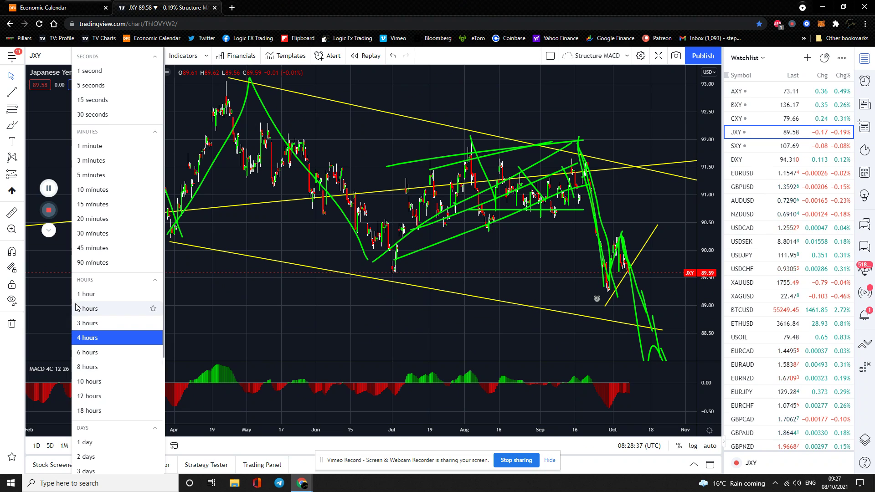
{"action": "left_click", "coordinate": [86, 294]}
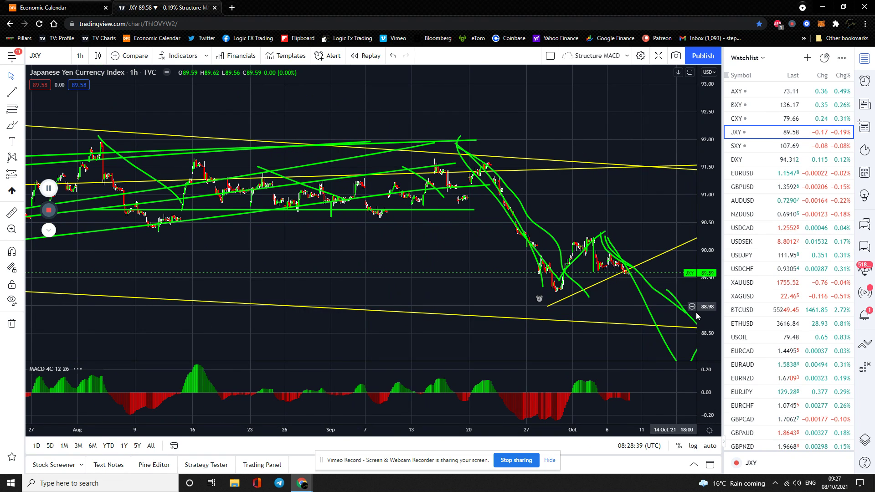
Flatten the short rising yellow trend line under the recent JXY lows, with its ends at about 89.15 and 89.91
{"action": "left_click_drag", "start_coordinate": [453, 246], "coordinate": [337, 189]}
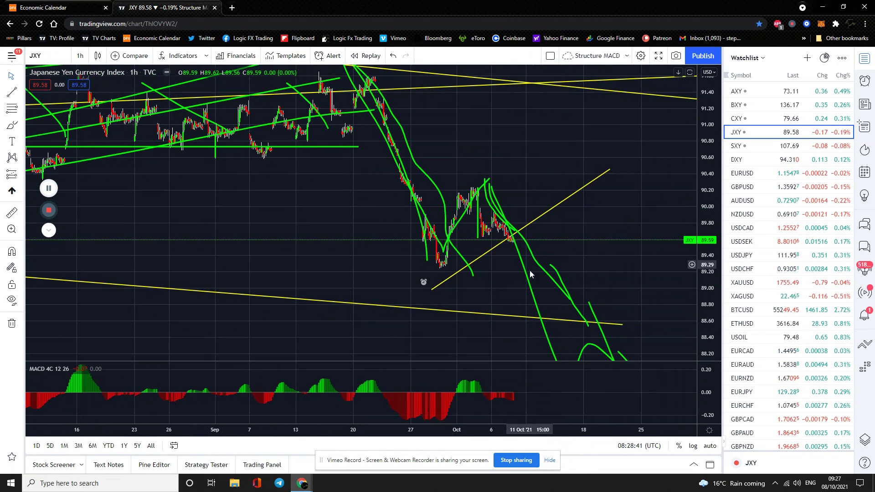
{"action": "left_click_drag", "start_coordinate": [434, 292], "coordinate": [434, 276]}
{"action": "left_click_drag", "start_coordinate": [610, 170], "coordinate": [619, 214]}
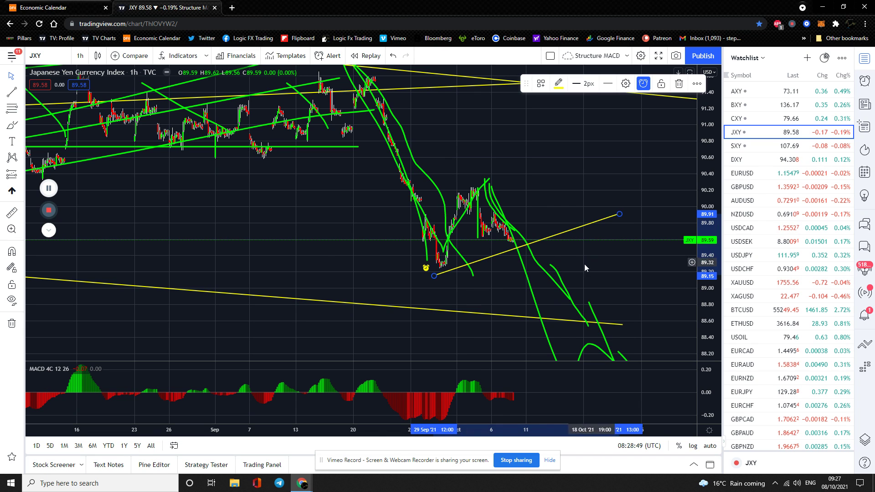
Delete every green brush drawing on the JXY chart using the object tree, keeping the trend lines, rays and arrow
{"action": "right_click", "coordinate": [540, 184]}
{"action": "left_click", "coordinate": [579, 325]}
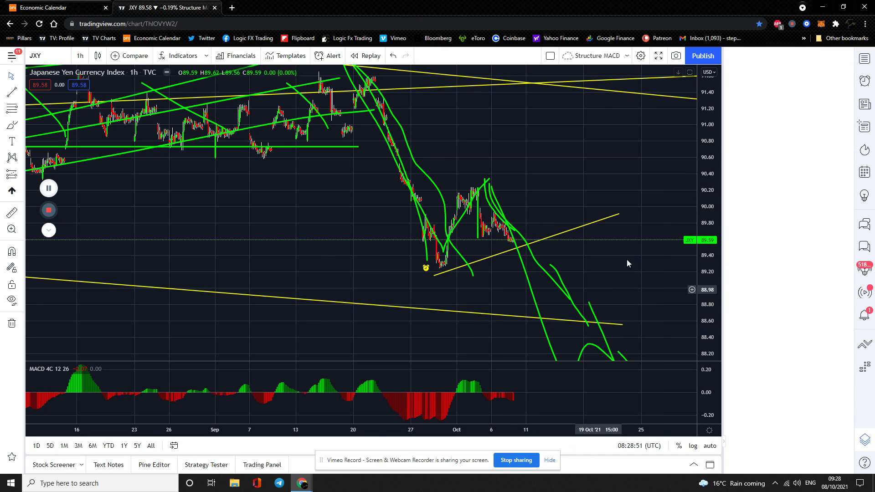
{"action": "scroll", "coordinate": [841, 146], "scroll_direction": "down", "scroll_amount": 2}
{"action": "left_click", "coordinate": [846, 167]}
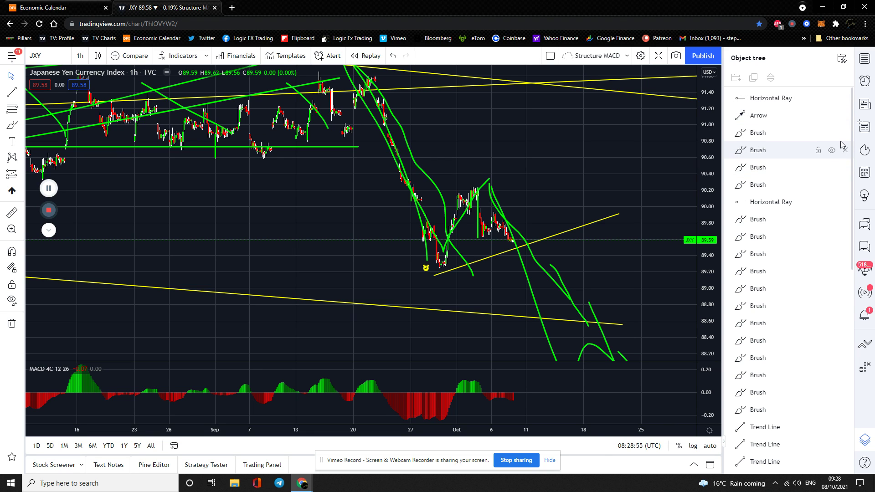
{"action": "left_click", "coordinate": [845, 133]}
{"action": "left_click", "coordinate": [845, 133]}
{"action": "left_click", "coordinate": [844, 133]}
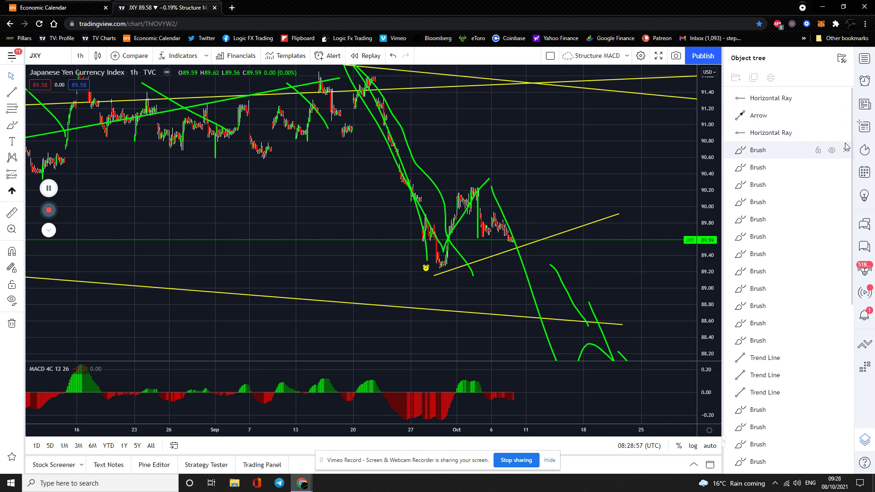
{"action": "left_click", "coordinate": [845, 149]}
{"action": "left_click", "coordinate": [846, 149]}
{"action": "left_click", "coordinate": [845, 149]}
{"action": "left_click", "coordinate": [846, 149]}
{"action": "left_click", "coordinate": [845, 150]}
{"action": "left_click", "coordinate": [845, 149]}
{"action": "left_click", "coordinate": [845, 149]}
{"action": "left_click", "coordinate": [846, 150]}
{"action": "left_click", "coordinate": [846, 149]}
{"action": "left_click", "coordinate": [845, 149]}
{"action": "left_click", "coordinate": [845, 149]}
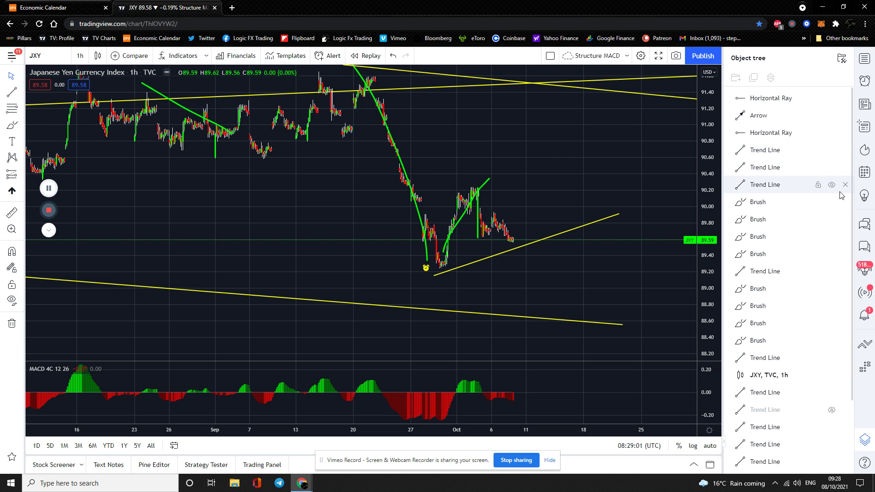
{"action": "left_click", "coordinate": [845, 202]}
{"action": "left_click", "coordinate": [845, 202]}
{"action": "left_click", "coordinate": [845, 202]}
{"action": "left_click", "coordinate": [845, 202]}
{"action": "left_click", "coordinate": [845, 219]}
{"action": "left_click", "coordinate": [845, 219]}
{"action": "left_click", "coordinate": [845, 219]}
{"action": "left_click", "coordinate": [846, 220]}
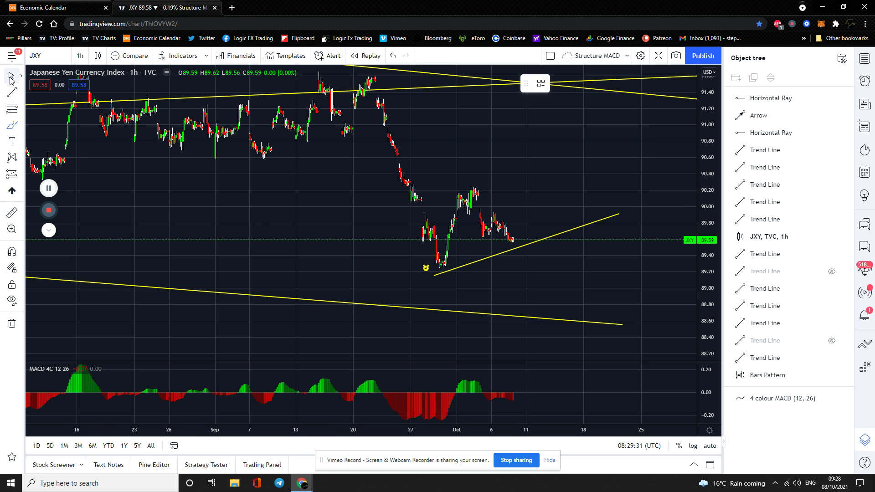
Trace JXY's rebound from the late-September low and the following October pullback with green brush strokes
{"action": "left_click", "coordinate": [12, 127]}
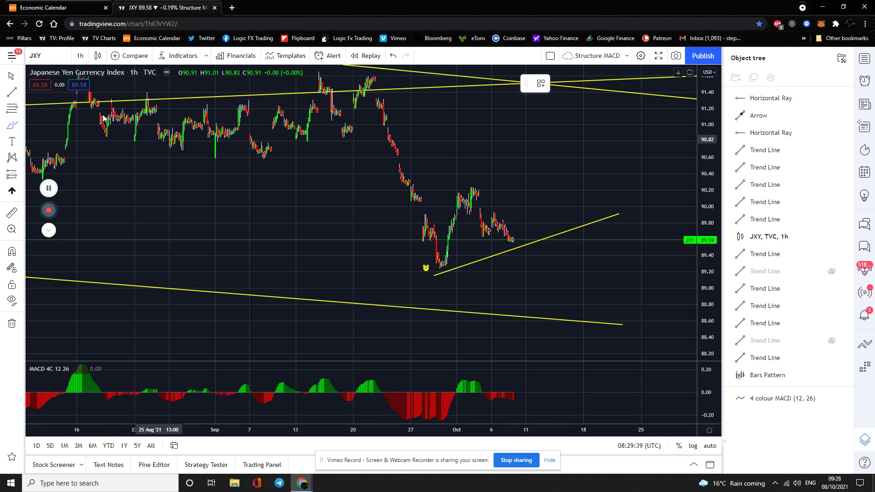
{"action": "left_click", "coordinate": [12, 76]}
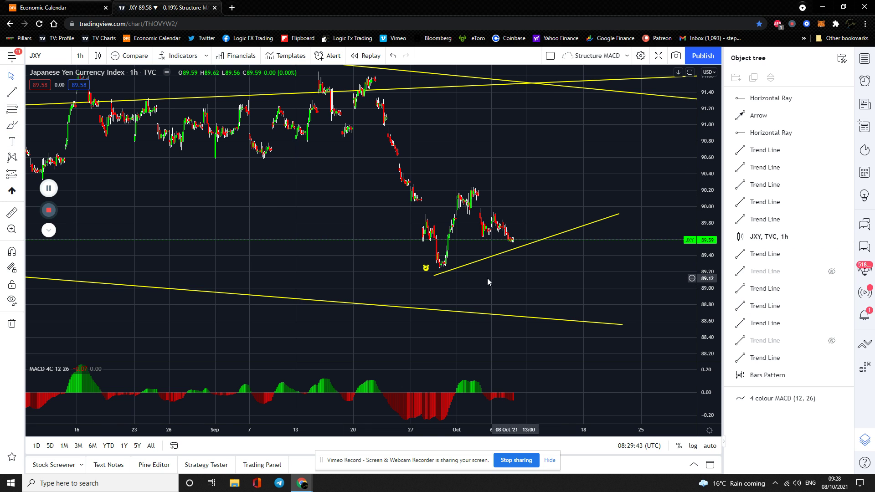
{"action": "left_click", "coordinate": [11, 125]}
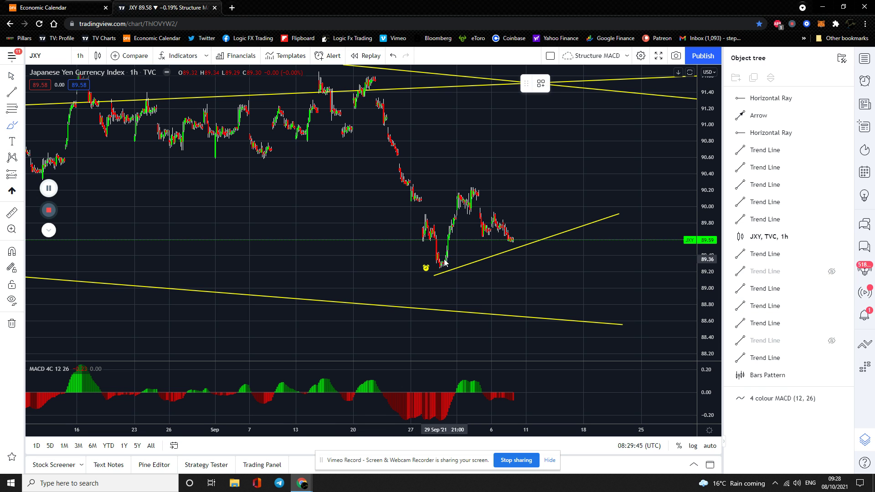
{"action": "mouse_move", "coordinate": [443, 266]}
{"action": "left_mouse_down"}
{"action": "mouse_move", "coordinate": [462, 196]}
{"action": "mouse_move", "coordinate": [479, 193]}
{"action": "left_mouse_up"}
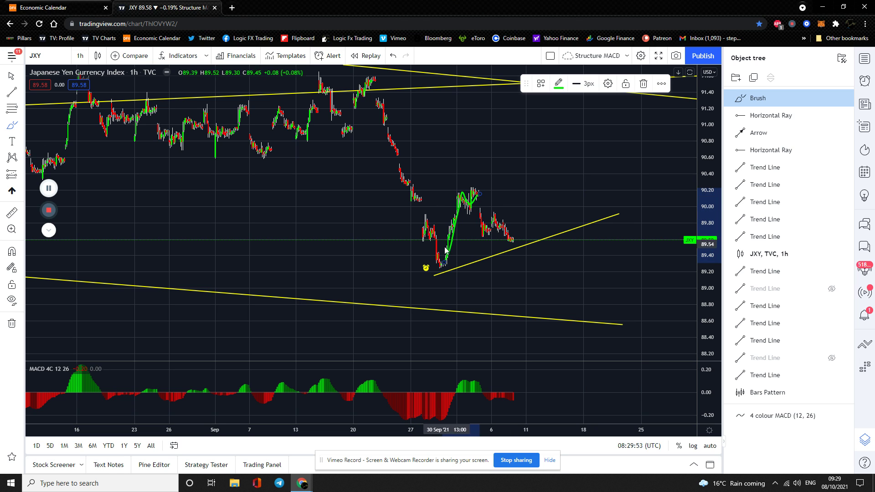
{"action": "mouse_move", "coordinate": [480, 195]}
{"action": "left_mouse_down"}
{"action": "mouse_move", "coordinate": [487, 232]}
{"action": "mouse_move", "coordinate": [496, 213]}
{"action": "mouse_move", "coordinate": [513, 243]}
{"action": "left_mouse_up"}
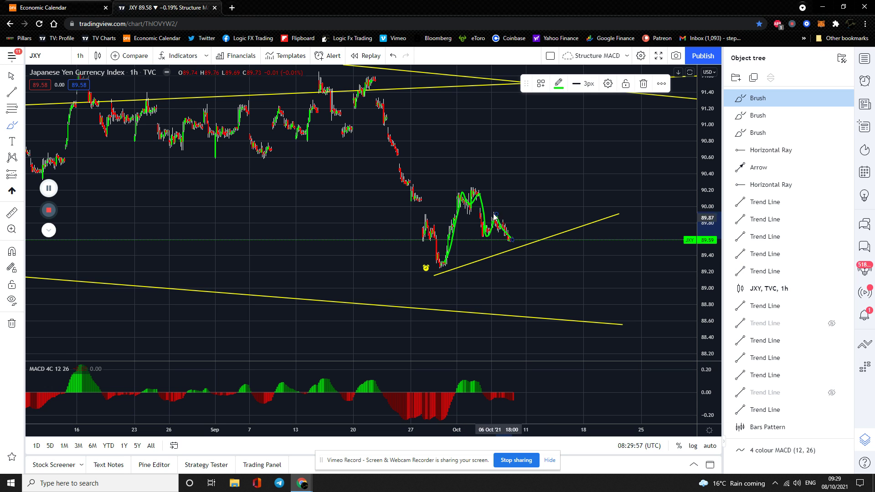
Brush a falling channel around the October pullback, with projection arrows up to about 90.5 and down to about 88.65
{"action": "left_click_drag", "start_coordinate": [468, 179], "coordinate": [527, 222]}
{"action": "mouse_move", "coordinate": [460, 214]}
{"action": "left_mouse_down"}
{"action": "mouse_move", "coordinate": [515, 250]}
{"action": "mouse_move", "coordinate": [545, 164]}
{"action": "mouse_move", "coordinate": [551, 178]}
{"action": "left_mouse_up"}
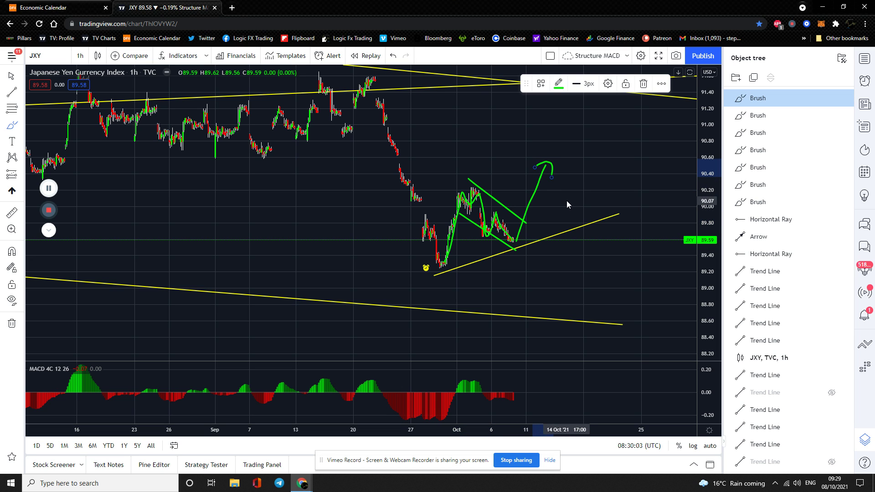
{"action": "mouse_move", "coordinate": [529, 240]}
{"action": "left_mouse_down"}
{"action": "mouse_move", "coordinate": [554, 314]}
{"action": "mouse_move", "coordinate": [561, 296]}
{"action": "left_mouse_up"}
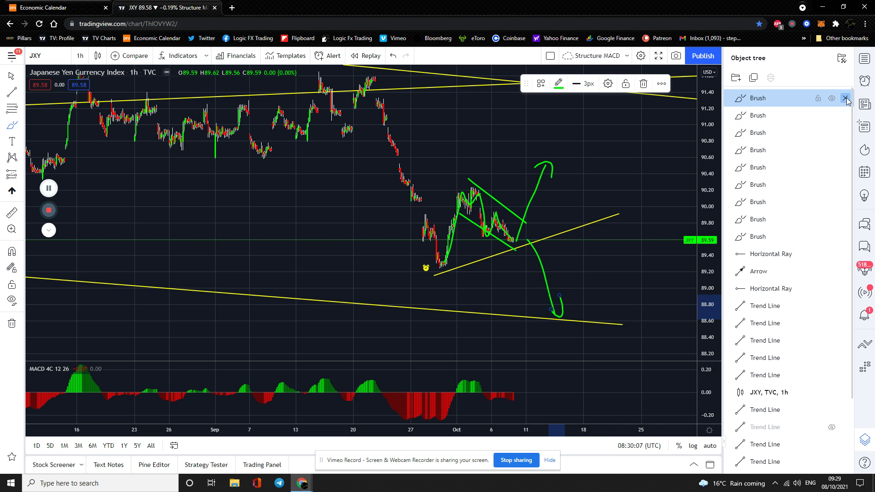
Delete all the brush strokes of the price trace, channel and projection arrows from the JXY chart
{"action": "left_click", "coordinate": [845, 98]}
{"action": "left_click", "coordinate": [845, 98]}
{"action": "left_click", "coordinate": [845, 98]}
{"action": "left_click", "coordinate": [846, 98]}
{"action": "left_click", "coordinate": [845, 98]}
{"action": "left_click", "coordinate": [845, 98]}
{"action": "left_click", "coordinate": [845, 98]}
{"action": "left_click", "coordinate": [845, 98]}
{"action": "left_click", "coordinate": [846, 98]}
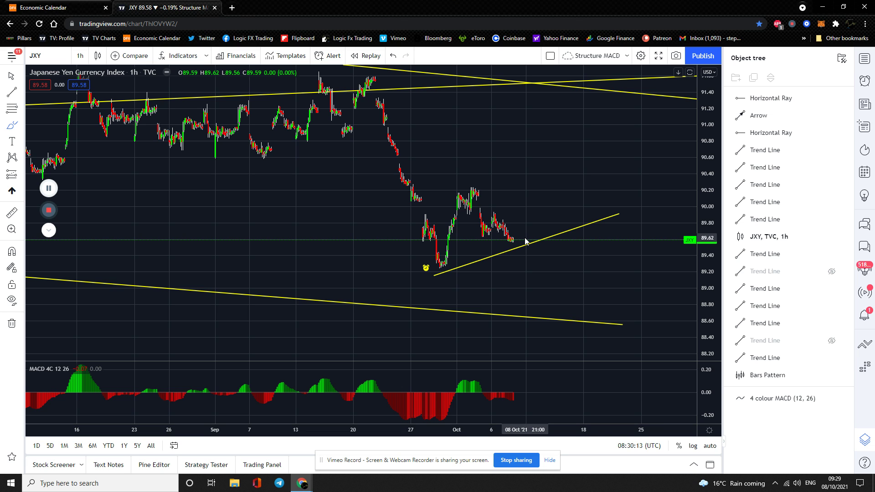
Brush an upward arrow from the current JXY price to about 90.35 and falling channel lines around the October pullback
{"action": "mouse_move", "coordinate": [512, 239]}
{"action": "left_mouse_down"}
{"action": "mouse_move", "coordinate": [527, 183]}
{"action": "mouse_move", "coordinate": [536, 191]}
{"action": "left_mouse_up"}
{"action": "left_click_drag", "start_coordinate": [471, 178], "coordinate": [519, 236]}
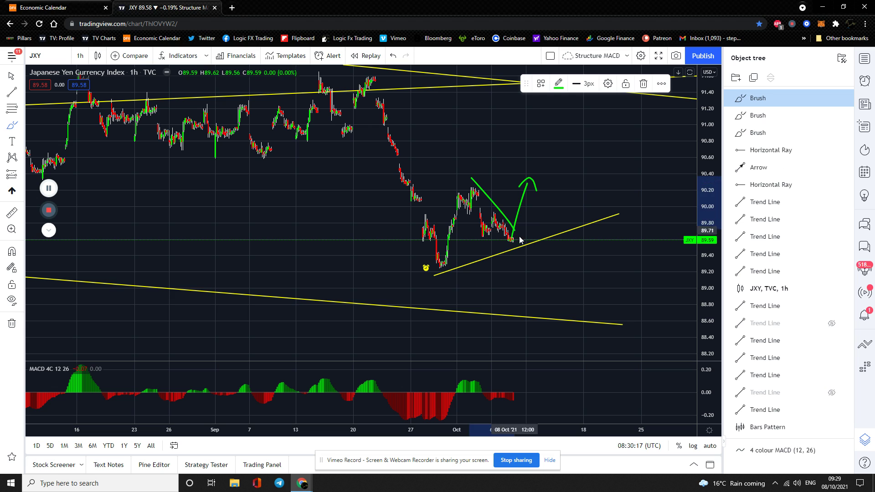
{"action": "left_click_drag", "start_coordinate": [461, 213], "coordinate": [506, 252]}
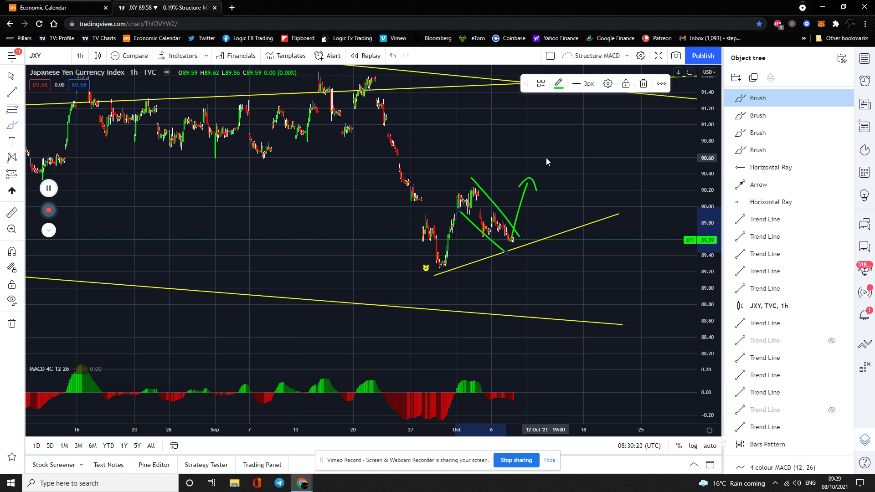
{"action": "scroll", "coordinate": [546, 158], "scroll_direction": "down", "scroll_amount": 5}
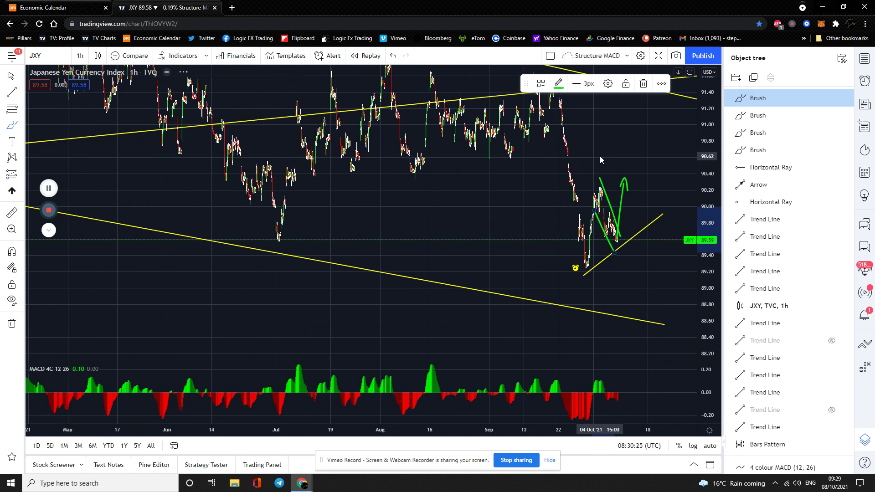
{"action": "scroll", "coordinate": [600, 156], "scroll_direction": "up", "scroll_amount": 4}
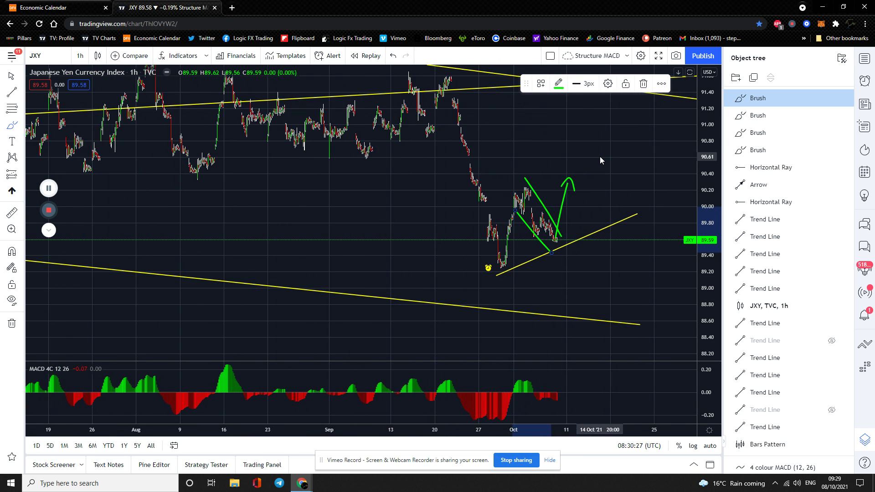
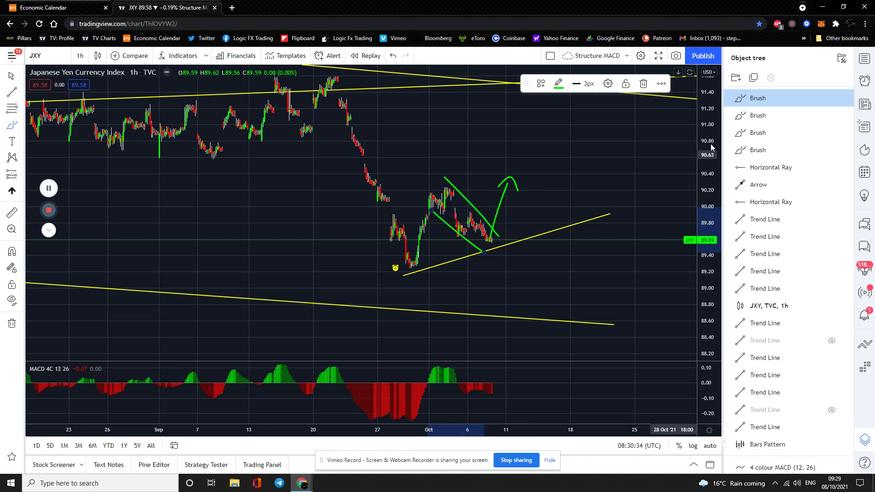
Bring back the watchlist and load the DXY chart, widening the visible range to include its marked-up drawings
{"action": "left_click", "coordinate": [866, 58]}
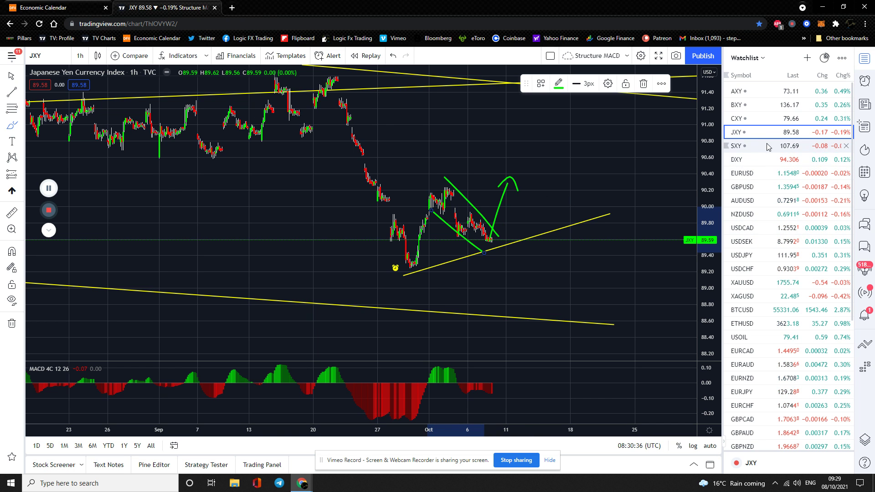
{"action": "left_click", "coordinate": [751, 160]}
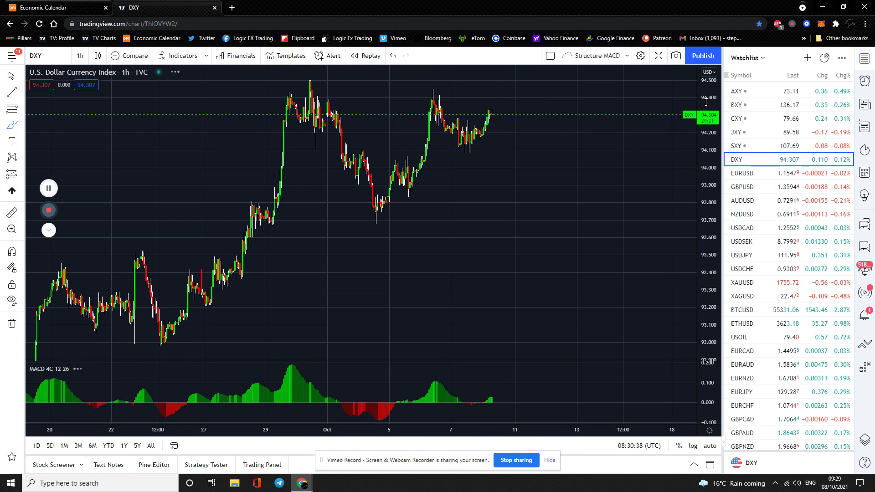
{"action": "scroll", "coordinate": [521, 194], "scroll_direction": "down", "scroll_amount": 3}
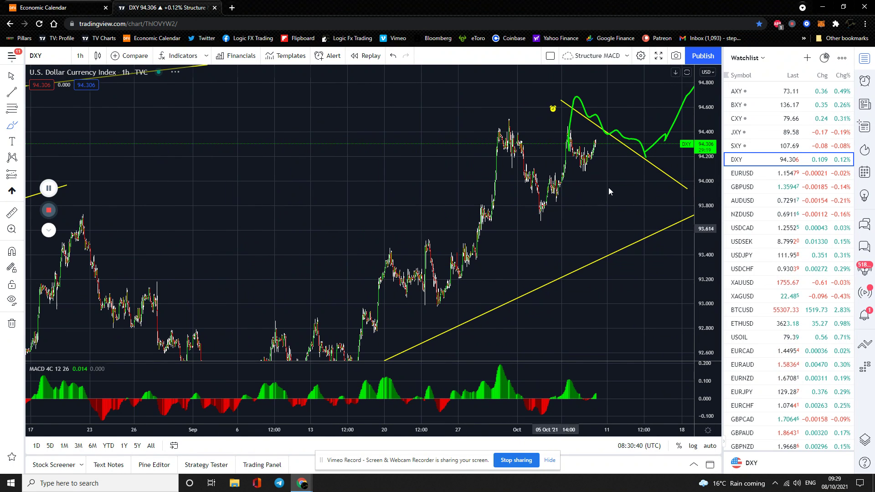
Brush an upward arrow to about 94.65 on DXY and mark the two recent highs with short lines and a surrounding box
{"action": "left_click_drag", "start_coordinate": [549, 220], "coordinate": [433, 246]}
{"action": "left_click", "coordinate": [12, 124]}
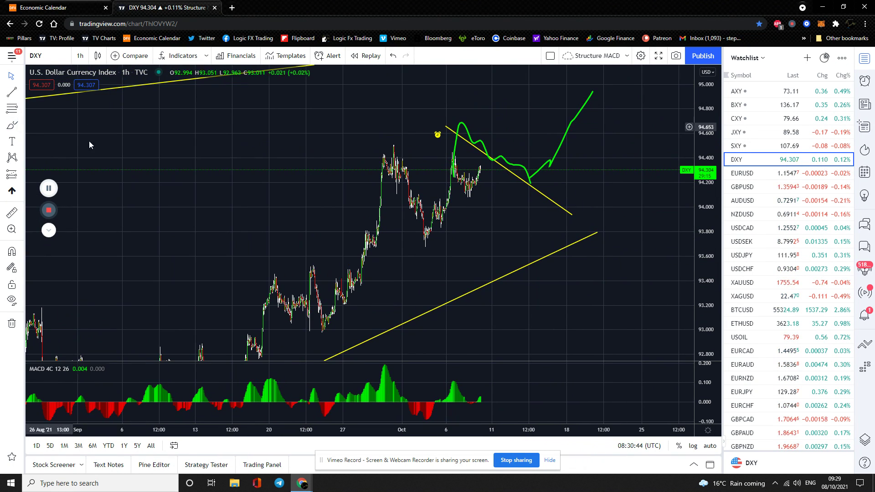
{"action": "mouse_move", "coordinate": [504, 127]}
{"action": "left_mouse_down"}
{"action": "mouse_move", "coordinate": [482, 168]}
{"action": "mouse_move", "coordinate": [442, 153]}
{"action": "left_mouse_up"}
{"action": "left_click_drag", "start_coordinate": [384, 148], "coordinate": [411, 149]}
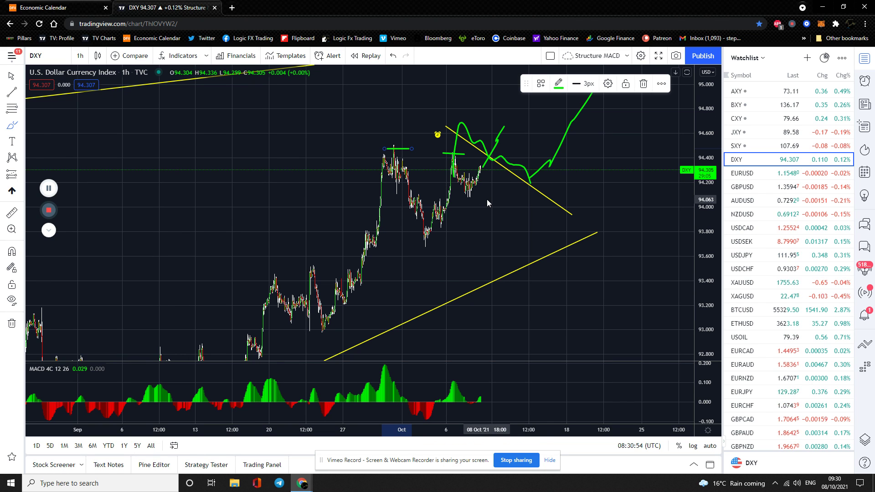
{"action": "mouse_move", "coordinate": [373, 144]}
{"action": "left_mouse_down"}
{"action": "mouse_move", "coordinate": [499, 152]}
{"action": "mouse_move", "coordinate": [401, 192]}
{"action": "mouse_move", "coordinate": [375, 143]}
{"action": "left_mouse_up"}
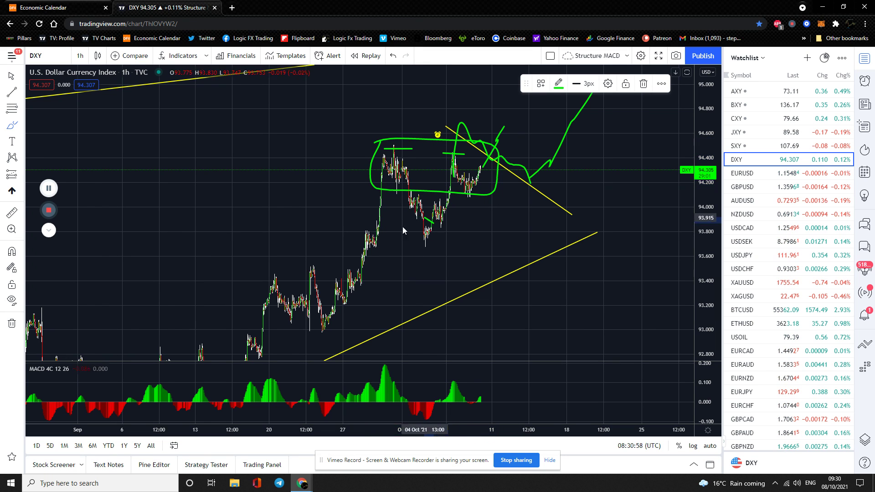
Circle the early-October DXY low and brush projections falling to about 93.75 and 93.45, each rebounding to about 94.6
{"action": "left_click_drag", "start_coordinate": [426, 218], "coordinate": [432, 222]}
{"action": "mouse_move", "coordinate": [488, 172]}
{"action": "left_mouse_down"}
{"action": "mouse_move", "coordinate": [520, 236]}
{"action": "mouse_move", "coordinate": [597, 132]}
{"action": "mouse_move", "coordinate": [599, 145]}
{"action": "left_mouse_up"}
{"action": "mouse_move", "coordinate": [487, 175]}
{"action": "left_mouse_down"}
{"action": "mouse_move", "coordinate": [473, 185]}
{"action": "mouse_move", "coordinate": [487, 174]}
{"action": "mouse_move", "coordinate": [496, 225]}
{"action": "mouse_move", "coordinate": [519, 239]}
{"action": "mouse_move", "coordinate": [529, 276]}
{"action": "mouse_move", "coordinate": [581, 142]}
{"action": "mouse_move", "coordinate": [591, 157]}
{"action": "left_mouse_up"}
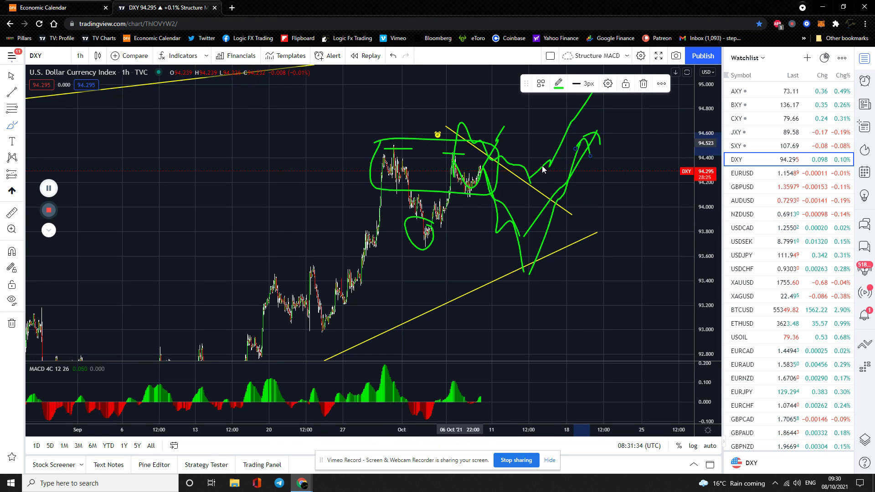
Load the EURUSD chart and lower the upper end of the yellow trend line to about 1.158
{"action": "left_click", "coordinate": [739, 175]}
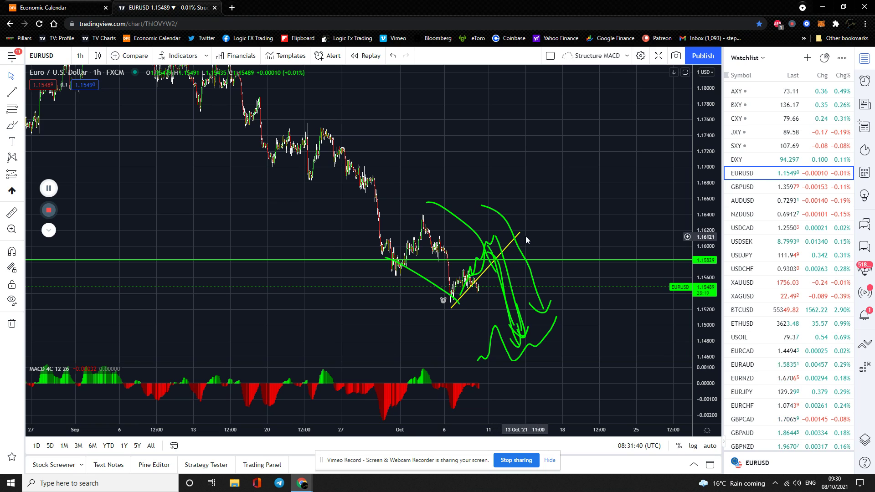
{"action": "left_click_drag", "start_coordinate": [522, 233], "coordinate": [544, 261]}
Brush a EURUSD path up to about 1.167 and back down to about 1.152, plus a direct drop to about 1.149
{"action": "left_click", "coordinate": [12, 125]}
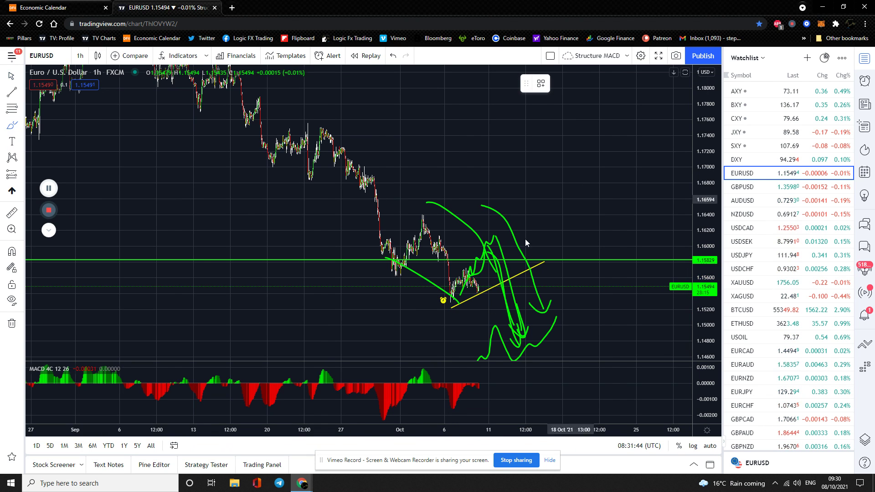
{"action": "mouse_move", "coordinate": [480, 284]}
{"action": "left_mouse_down"}
{"action": "mouse_move", "coordinate": [508, 248]}
{"action": "mouse_move", "coordinate": [515, 211]}
{"action": "left_mouse_up"}
{"action": "left_click_drag", "start_coordinate": [417, 205], "coordinate": [455, 212]}
{"action": "mouse_move", "coordinate": [512, 215]}
{"action": "left_mouse_down"}
{"action": "mouse_move", "coordinate": [517, 191]}
{"action": "mouse_move", "coordinate": [555, 315]}
{"action": "left_mouse_up"}
{"action": "left_click_drag", "start_coordinate": [554, 273], "coordinate": [564, 319]}
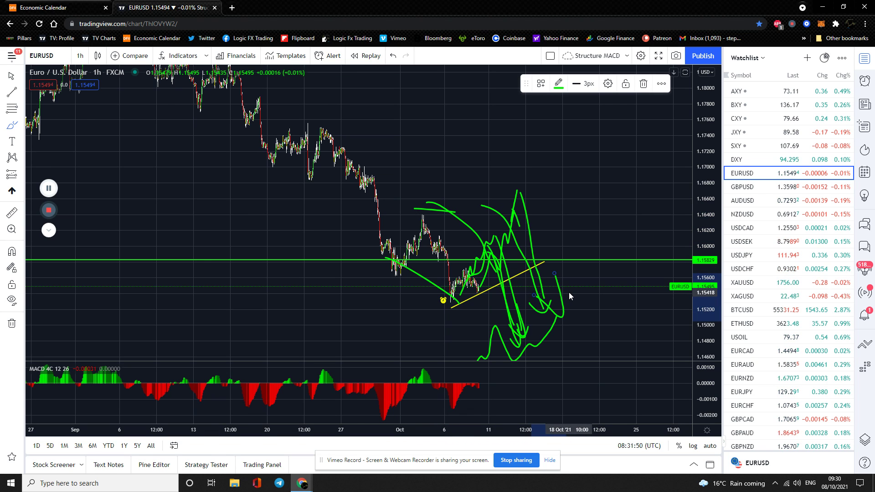
{"action": "left_click_drag", "start_coordinate": [481, 280], "coordinate": [483, 326]}
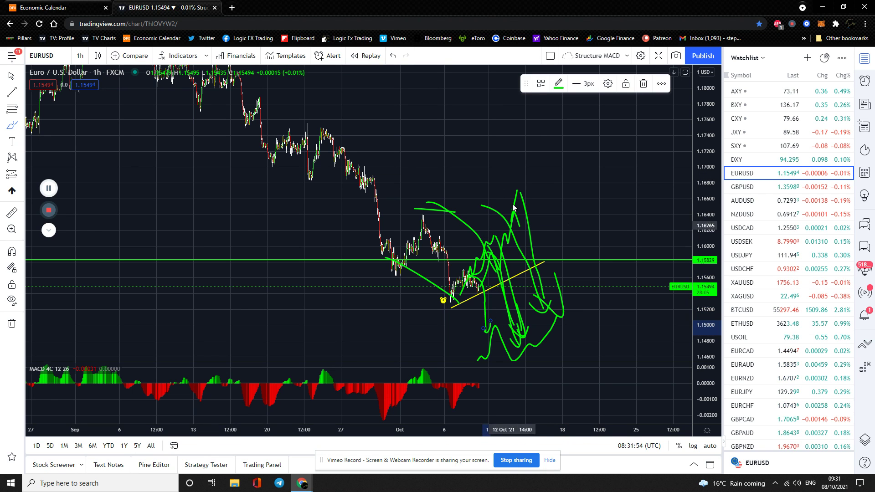
Delete the new brush strokes and several older projection strokes from the EURUSD chart using the object tree
{"action": "right_click", "coordinate": [537, 149]}
{"action": "left_click", "coordinate": [575, 289]}
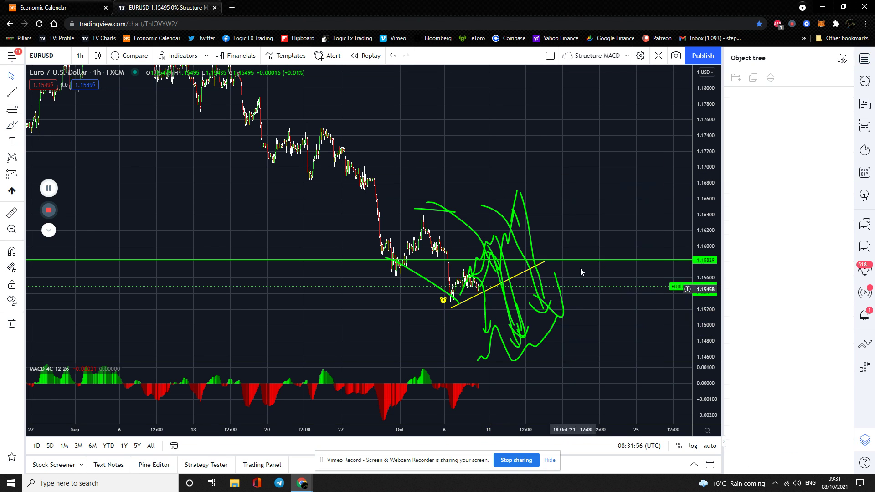
{"action": "left_click", "coordinate": [845, 98]}
{"action": "left_click", "coordinate": [845, 98]}
{"action": "left_click", "coordinate": [845, 98]}
{"action": "left_click", "coordinate": [845, 98]}
{"action": "left_click", "coordinate": [846, 99]}
{"action": "left_click", "coordinate": [845, 99]}
{"action": "left_click", "coordinate": [845, 98]}
{"action": "left_click", "coordinate": [845, 99]}
{"action": "left_click", "coordinate": [845, 99]}
{"action": "left_click", "coordinate": [846, 98]}
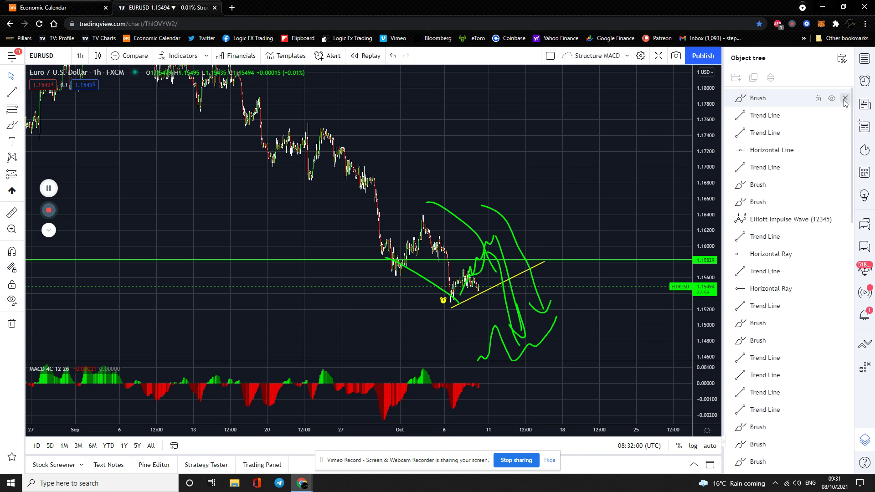
{"action": "left_click", "coordinate": [845, 99]}
{"action": "left_click", "coordinate": [845, 98]}
{"action": "left_click", "coordinate": [846, 168]}
{"action": "left_click", "coordinate": [845, 169]}
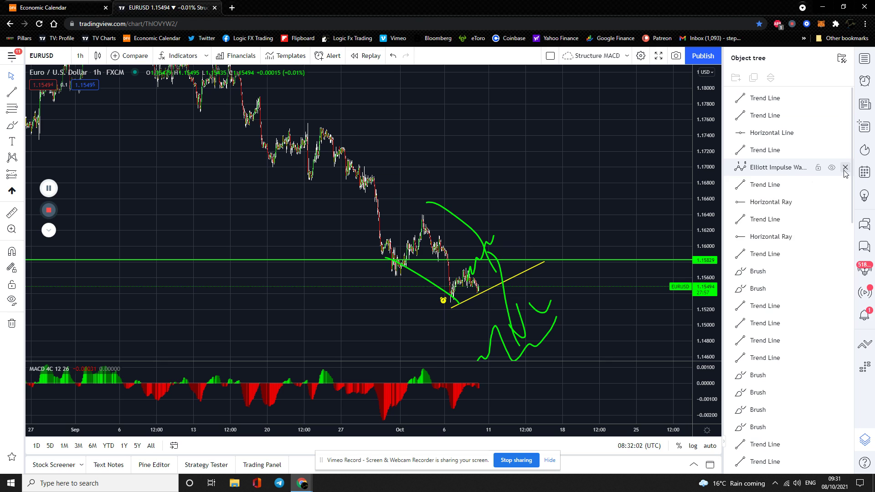
{"action": "left_click", "coordinate": [845, 271]}
{"action": "left_click", "coordinate": [846, 271]}
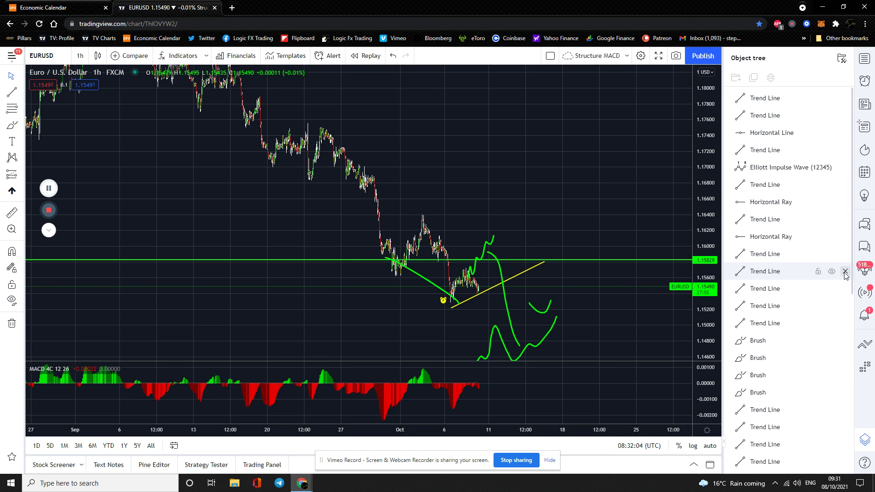
{"action": "left_click", "coordinate": [487, 259]}
{"action": "left_click", "coordinate": [489, 252]}
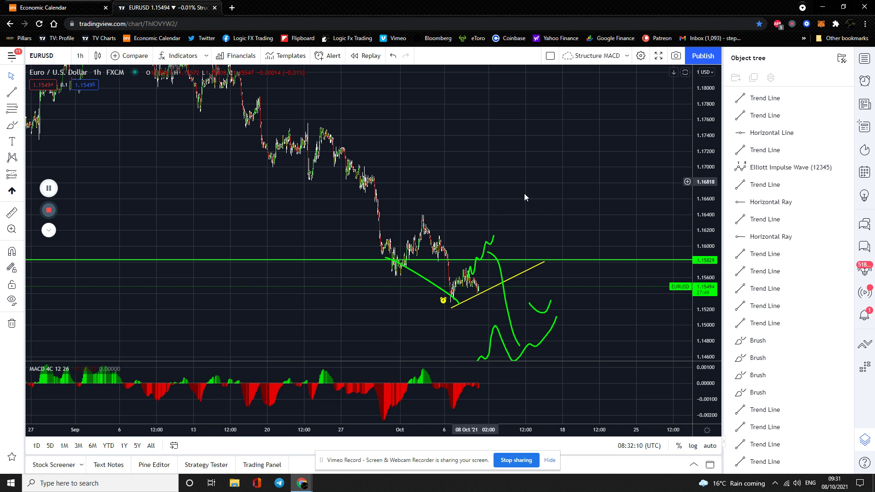
Bring back the watchlist and load the GBPUSD chart
{"action": "left_click", "coordinate": [865, 59]}
{"action": "scroll", "coordinate": [765, 152], "scroll_direction": "down", "scroll_amount": 1}
{"action": "left_click", "coordinate": [759, 142]}
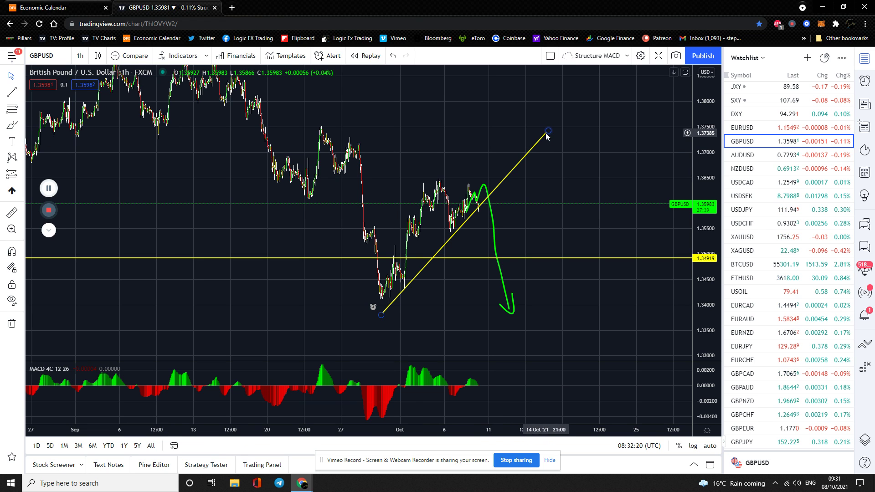
Lower the GBPUSD trend line's upper end to about 1.372 and brush a path up to about 1.373, then down to about 1.344
{"action": "left_click_drag", "start_coordinate": [548, 132], "coordinate": [554, 140]}
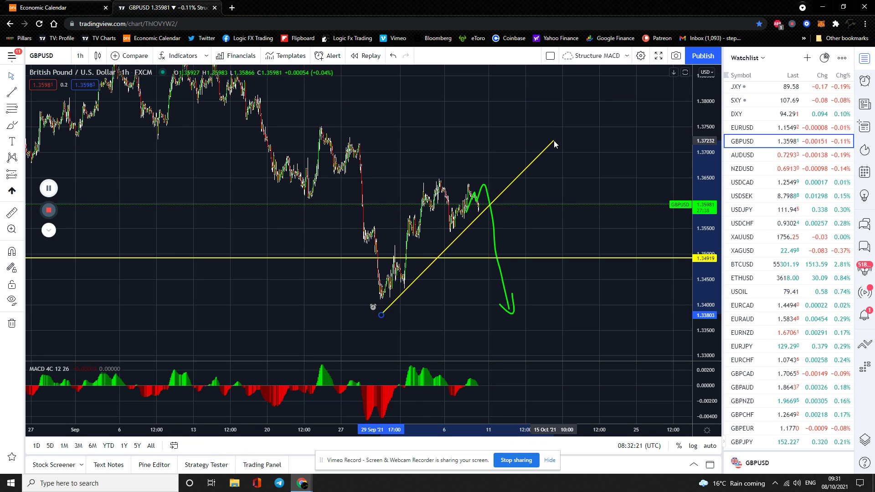
{"action": "left_click", "coordinate": [609, 152]}
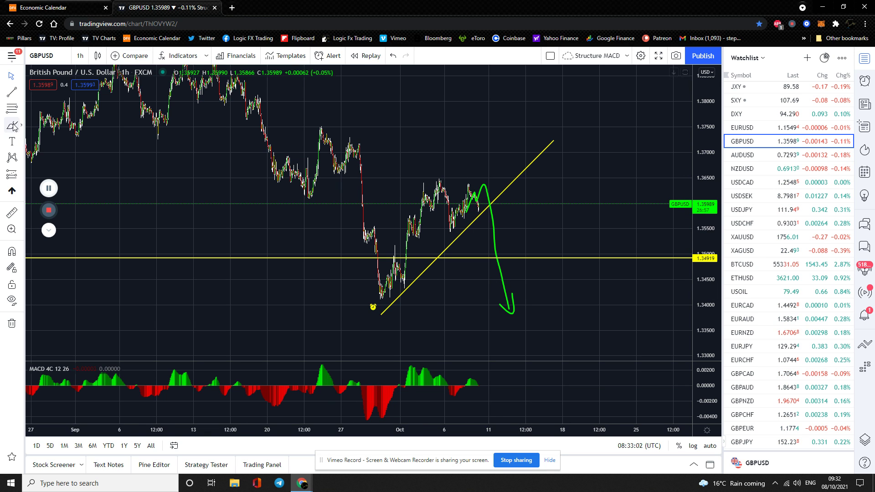
{"action": "left_click", "coordinate": [465, 219]}
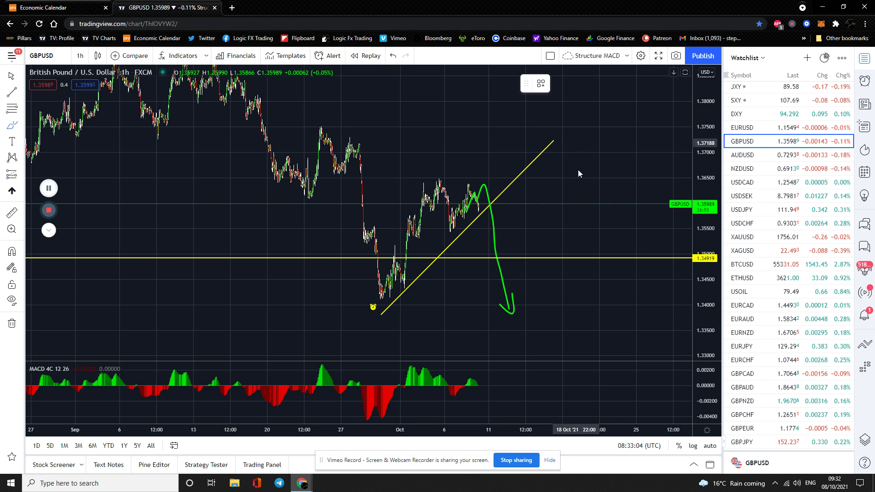
{"action": "mouse_move", "coordinate": [485, 205]}
{"action": "left_mouse_down"}
{"action": "mouse_move", "coordinate": [509, 137]}
{"action": "mouse_move", "coordinate": [524, 273]}
{"action": "mouse_move", "coordinate": [542, 278]}
{"action": "left_mouse_up"}
On the AUDUSD chart, brush a direct drop and a rise-then-fall path to about 0.719, plus range lines near 0.733 and 0.716
{"action": "left_click", "coordinate": [743, 155]}
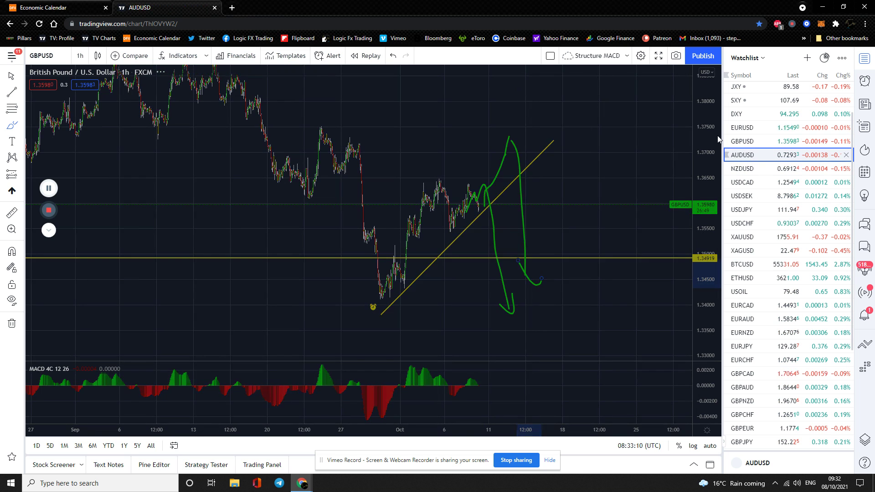
{"action": "left_click_drag", "start_coordinate": [711, 292], "coordinate": [711, 301]}
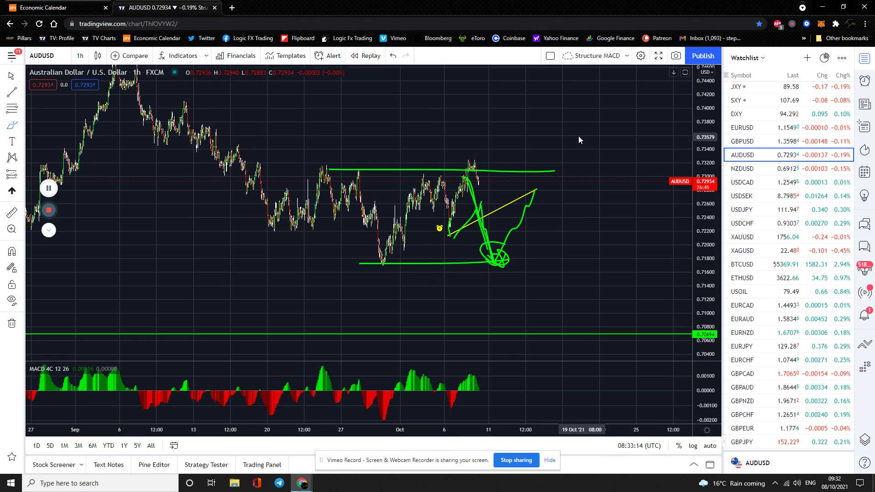
{"action": "left_click_drag", "start_coordinate": [477, 166], "coordinate": [525, 246]}
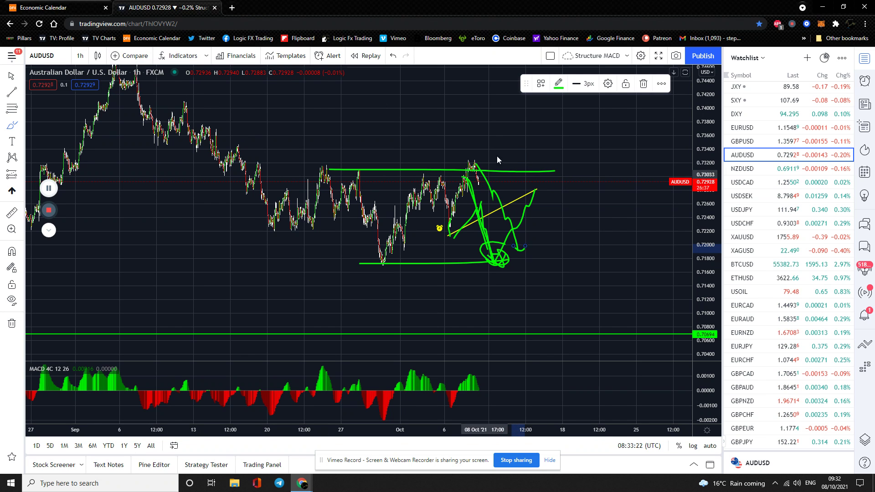
{"action": "mouse_move", "coordinate": [479, 181]}
{"action": "left_mouse_down"}
{"action": "mouse_move", "coordinate": [523, 133]}
{"action": "mouse_move", "coordinate": [555, 230]}
{"action": "mouse_move", "coordinate": [566, 222]}
{"action": "left_mouse_up"}
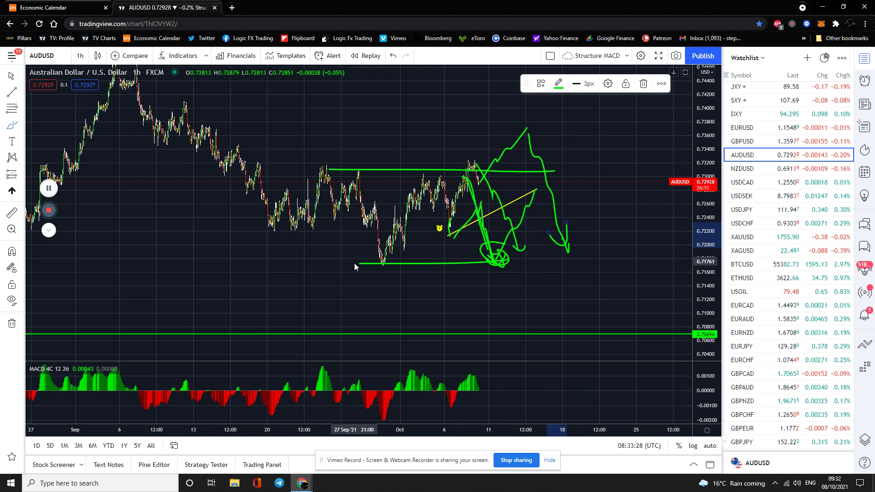
{"action": "left_click_drag", "start_coordinate": [318, 155], "coordinate": [540, 150]}
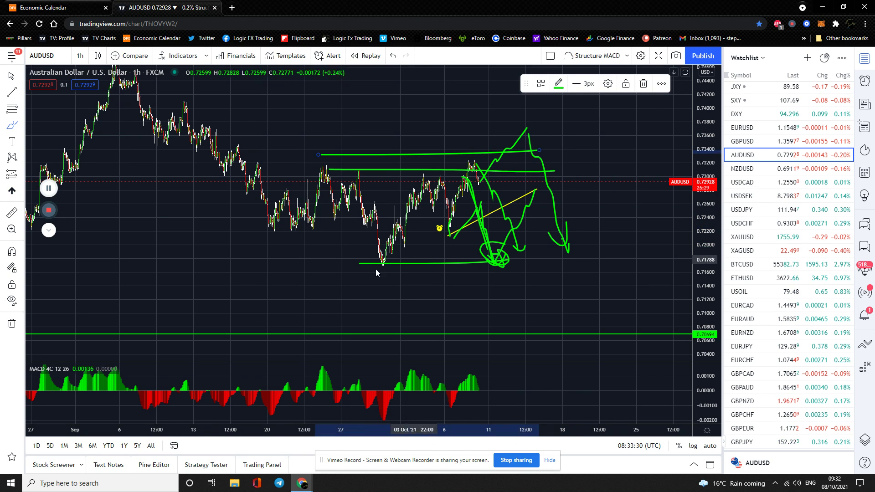
{"action": "left_click_drag", "start_coordinate": [353, 272], "coordinate": [603, 272]}
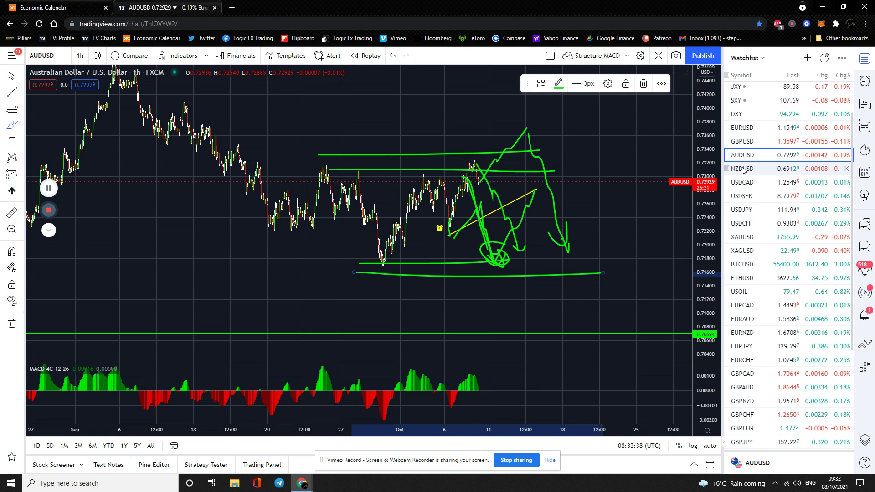
On the NZDUSD chart, lower the trend line's upper end to about 0.694 and brush a path up to about 0.6965, then down to about 0.686
{"action": "key", "text": "Down"}
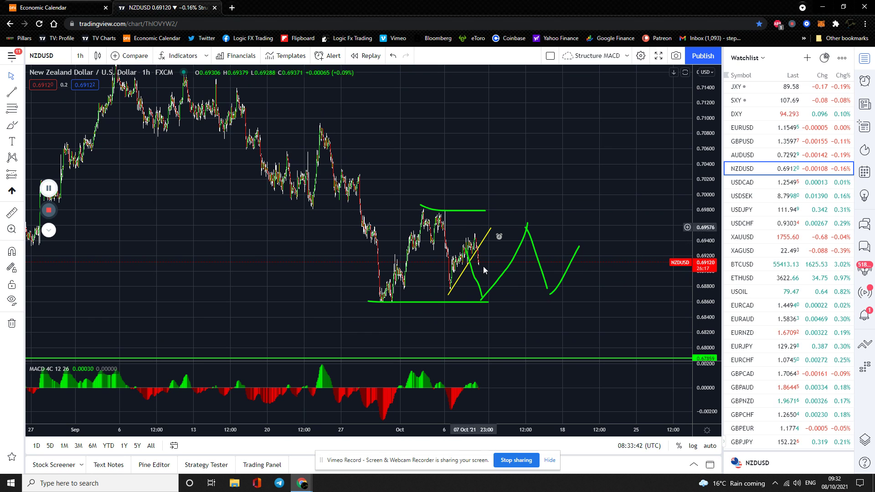
{"action": "left_click_drag", "start_coordinate": [491, 229], "coordinate": [519, 239]}
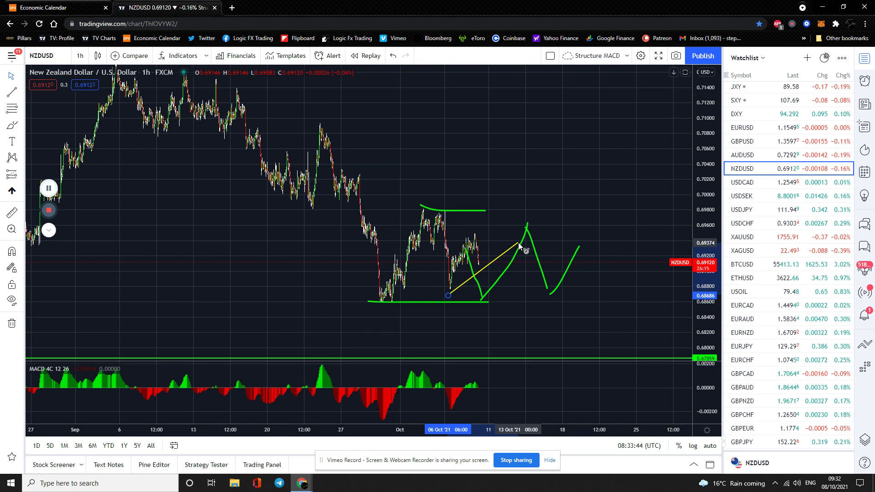
{"action": "left_click", "coordinate": [12, 125]}
{"action": "left_click_drag", "start_coordinate": [481, 259], "coordinate": [505, 220]}
{"action": "mouse_move", "coordinate": [508, 219]}
{"action": "left_mouse_down"}
{"action": "mouse_move", "coordinate": [532, 305]}
{"action": "mouse_move", "coordinate": [534, 289]}
{"action": "left_mouse_up"}
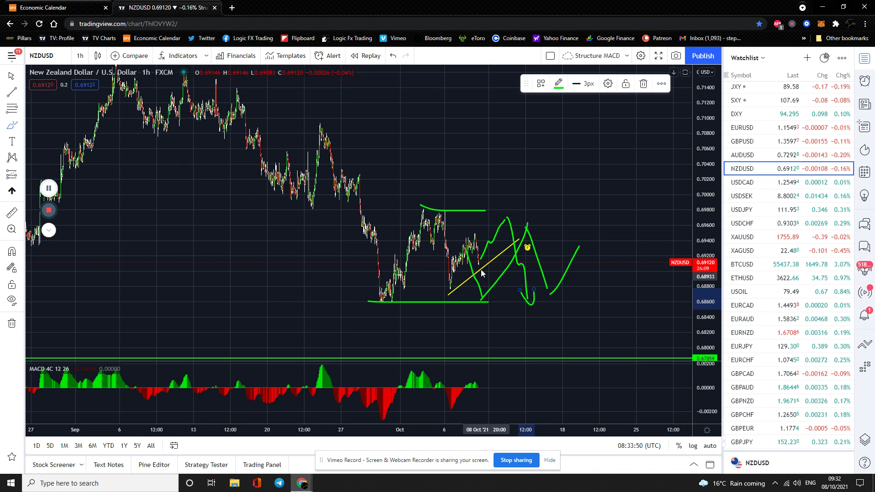
Brush a small rising channel around the latest NZDUSD rebound and falling arrows to about 0.684 and 0.679
{"action": "mouse_move", "coordinate": [480, 263]}
{"action": "left_mouse_down"}
{"action": "mouse_move", "coordinate": [492, 319]}
{"action": "mouse_move", "coordinate": [497, 312]}
{"action": "left_mouse_up"}
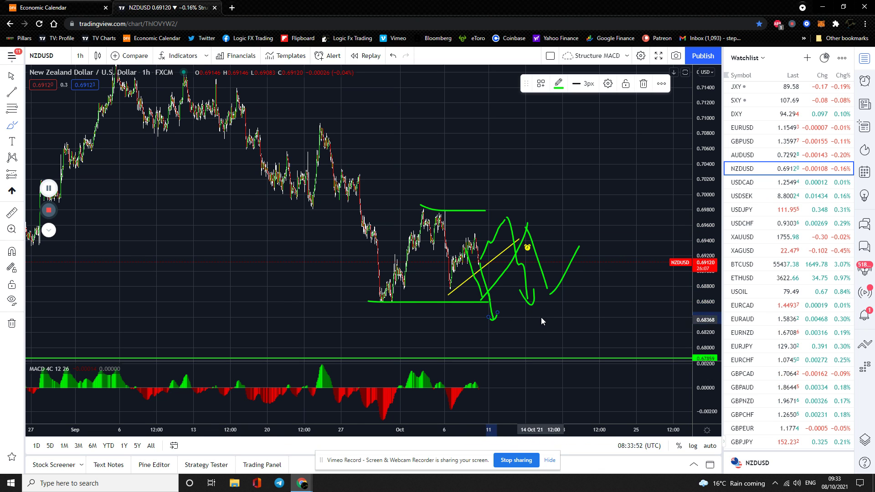
{"action": "mouse_move", "coordinate": [450, 278]}
{"action": "left_mouse_down"}
{"action": "mouse_move", "coordinate": [480, 223]}
{"action": "mouse_move", "coordinate": [478, 258]}
{"action": "left_mouse_up"}
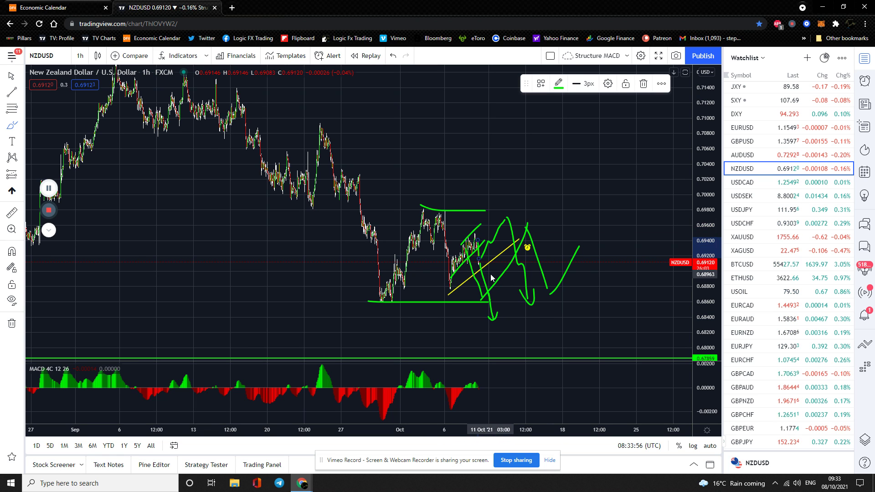
{"action": "mouse_move", "coordinate": [444, 212]}
{"action": "left_mouse_down"}
{"action": "mouse_move", "coordinate": [443, 292]}
{"action": "mouse_move", "coordinate": [476, 234]}
{"action": "mouse_move", "coordinate": [494, 355]}
{"action": "mouse_move", "coordinate": [496, 328]}
{"action": "left_mouse_up"}
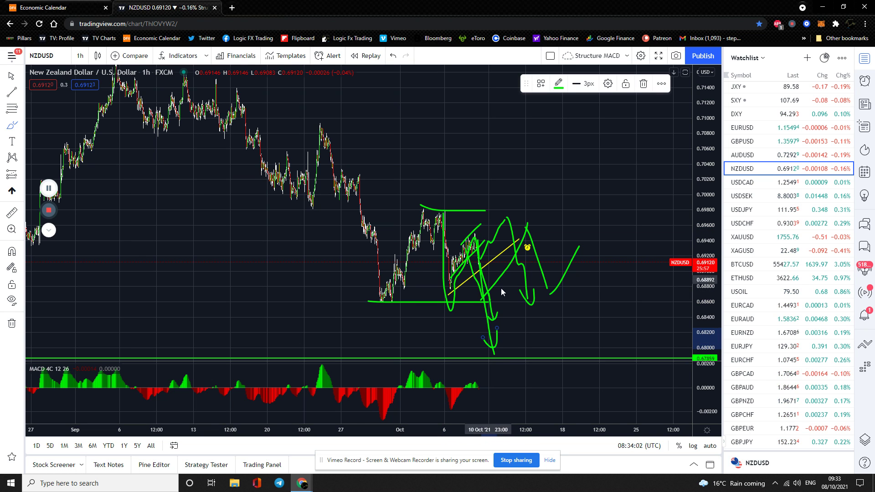
Load the USDCAD chart, fit its marked-up price range in view, and brush a projection from the current price
{"action": "key", "text": "Down"}
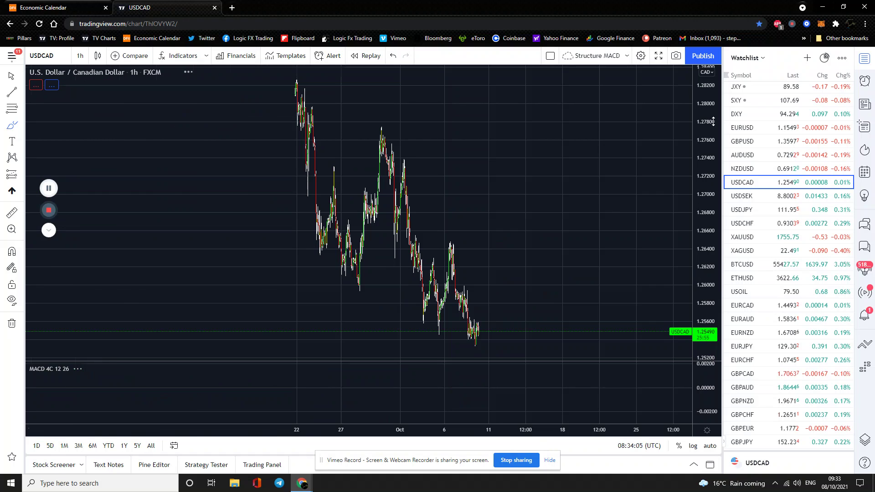
{"action": "left_click_drag", "start_coordinate": [712, 116], "coordinate": [704, 210]}
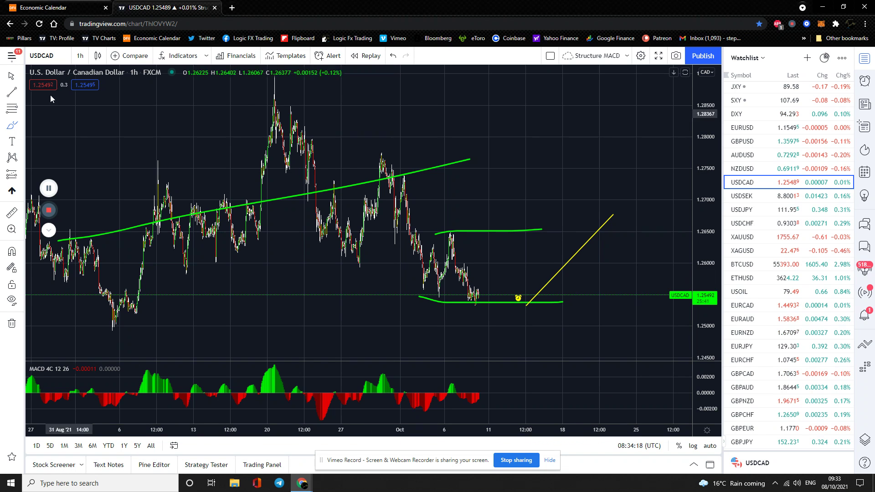
{"action": "mouse_move", "coordinate": [476, 296]}
{"action": "left_mouse_down"}
{"action": "mouse_move", "coordinate": [507, 246]}
{"action": "mouse_move", "coordinate": [545, 289]}
{"action": "left_mouse_up"}
Load the USDSEK chart and brush a projection dipping to about 8.735 and then rising to about 8.87
{"action": "left_click", "coordinate": [742, 196]}
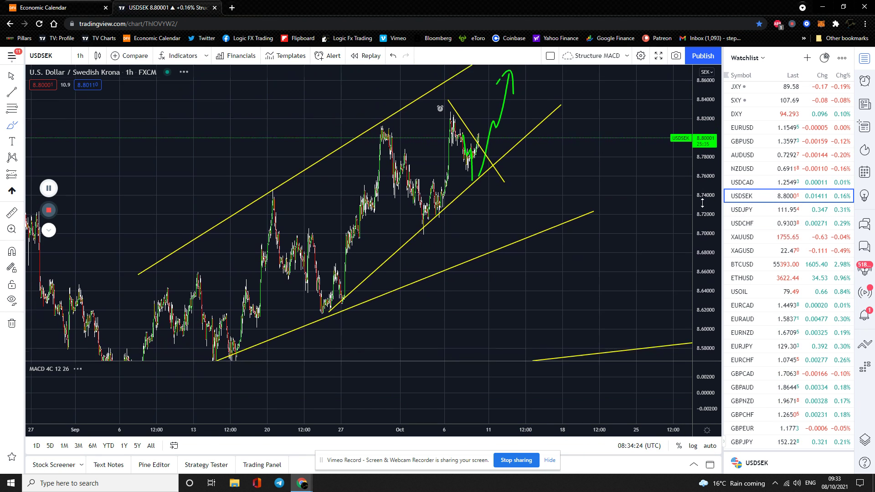
{"action": "mouse_move", "coordinate": [545, 202]}
{"action": "left_mouse_down"}
{"action": "mouse_move", "coordinate": [537, 203]}
{"action": "mouse_move", "coordinate": [551, 250]}
{"action": "left_mouse_up"}
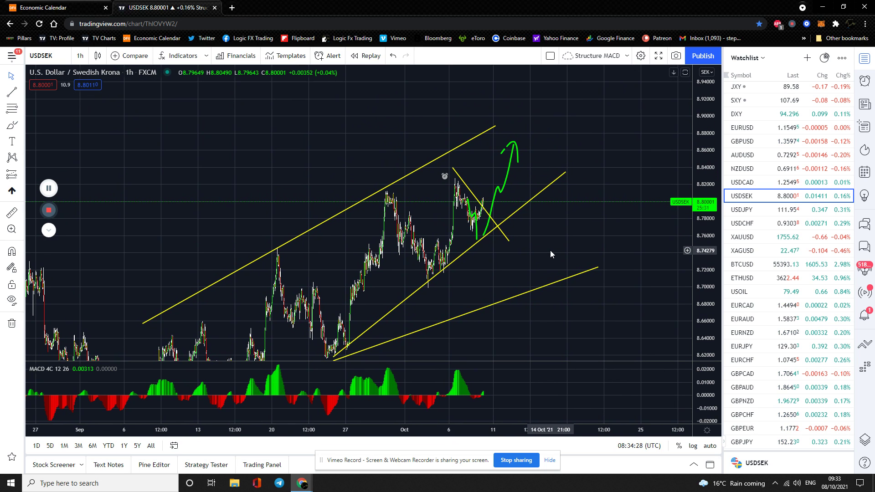
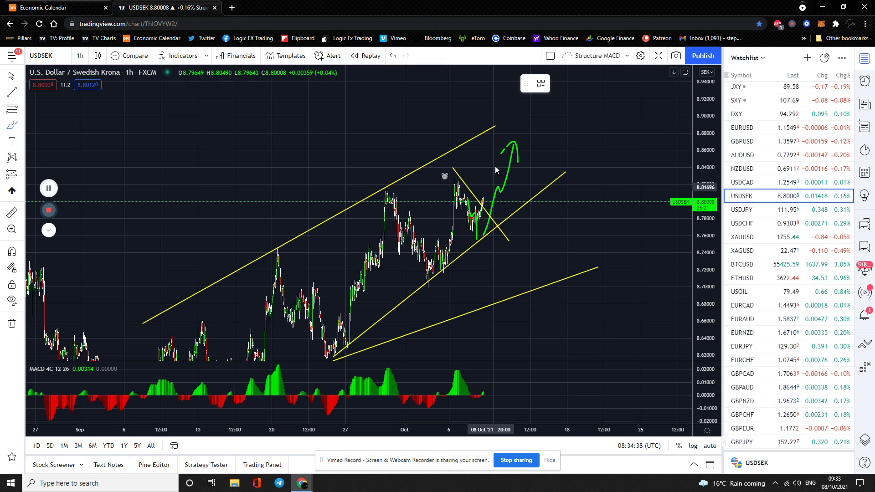
{"action": "mouse_move", "coordinate": [484, 199]}
{"action": "left_mouse_down"}
{"action": "mouse_move", "coordinate": [511, 254]}
{"action": "mouse_move", "coordinate": [556, 137]}
{"action": "mouse_move", "coordinate": [556, 149]}
{"action": "left_mouse_up"}
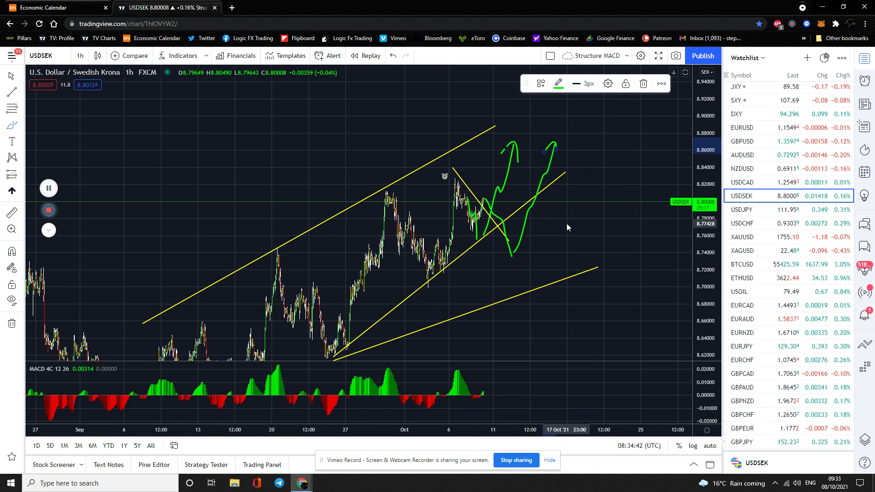
Shift the short falling USDSEK trend line to about 8.841 to 8.755 and brush a rising zigzag to about 8.91 above September's candles
{"action": "left_click", "coordinate": [12, 76]}
{"action": "left_click_drag", "start_coordinate": [487, 218], "coordinate": [501, 217]}
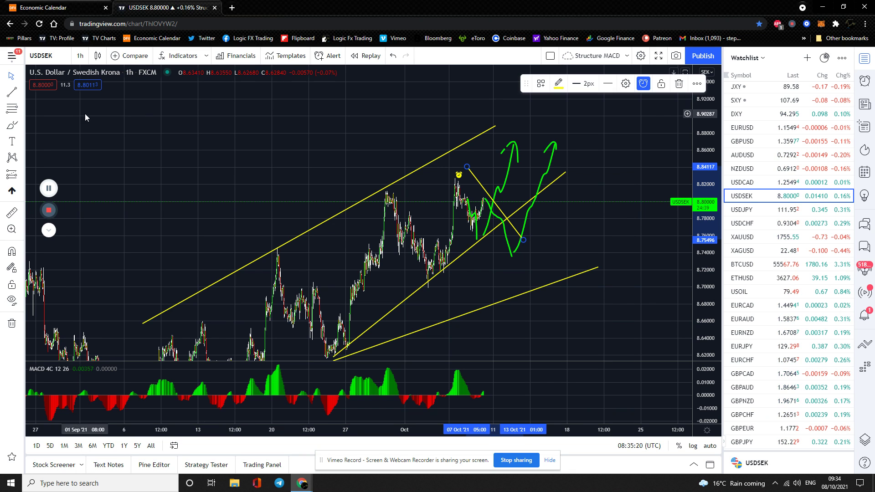
{"action": "left_click", "coordinate": [12, 125]}
{"action": "left_click_drag", "start_coordinate": [153, 217], "coordinate": [175, 179]}
{"action": "mouse_move", "coordinate": [190, 149]}
{"action": "left_mouse_down"}
{"action": "mouse_move", "coordinate": [209, 166]}
{"action": "mouse_move", "coordinate": [212, 192]}
{"action": "mouse_move", "coordinate": [230, 167]}
{"action": "left_mouse_up"}
{"action": "mouse_move", "coordinate": [248, 135]}
{"action": "left_mouse_down"}
{"action": "mouse_move", "coordinate": [272, 98]}
{"action": "mouse_move", "coordinate": [274, 120]}
{"action": "left_mouse_up"}
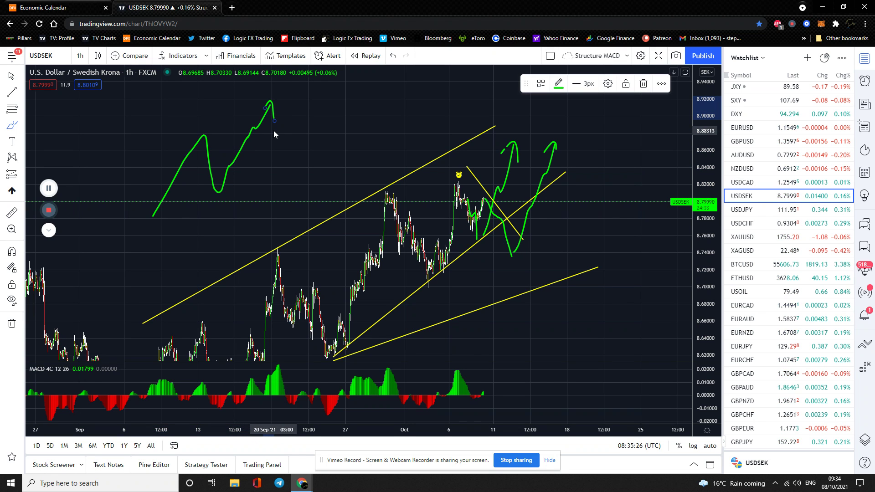
{"action": "left_click", "coordinate": [643, 87]}
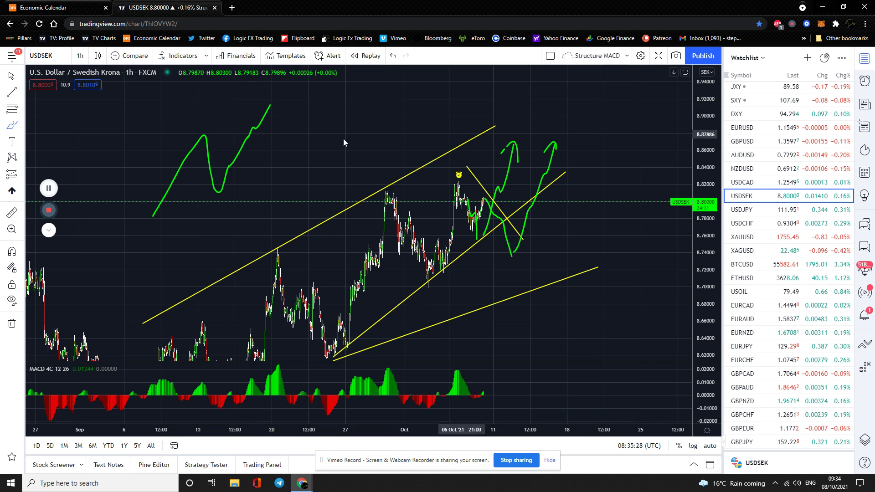
Around the sketched zigzag, brush an oval with short dashes on the first rising leg and a falling arrow to about 8.735
{"action": "left_click", "coordinate": [233, 166]}
{"action": "left_click", "coordinate": [12, 125]}
{"action": "mouse_move", "coordinate": [162, 183]}
{"action": "left_mouse_down"}
{"action": "mouse_move", "coordinate": [196, 183]}
{"action": "mouse_move", "coordinate": [168, 194]}
{"action": "mouse_move", "coordinate": [178, 206]}
{"action": "mouse_move", "coordinate": [160, 211]}
{"action": "left_mouse_up"}
{"action": "mouse_move", "coordinate": [210, 180]}
{"action": "left_mouse_down"}
{"action": "mouse_move", "coordinate": [223, 193]}
{"action": "mouse_move", "coordinate": [245, 145]}
{"action": "mouse_move", "coordinate": [220, 216]}
{"action": "mouse_move", "coordinate": [235, 240]}
{"action": "left_mouse_up"}
{"action": "mouse_move", "coordinate": [170, 229]}
{"action": "left_mouse_down"}
{"action": "mouse_move", "coordinate": [141, 226]}
{"action": "mouse_move", "coordinate": [160, 247]}
{"action": "left_mouse_up"}
{"action": "left_click_drag", "start_coordinate": [130, 254], "coordinate": [154, 253]}
{"action": "left_click_drag", "start_coordinate": [133, 260], "coordinate": [159, 269]}
{"action": "left_click_drag", "start_coordinate": [128, 277], "coordinate": [149, 274]}
{"action": "left_click_drag", "start_coordinate": [173, 172], "coordinate": [194, 197]}
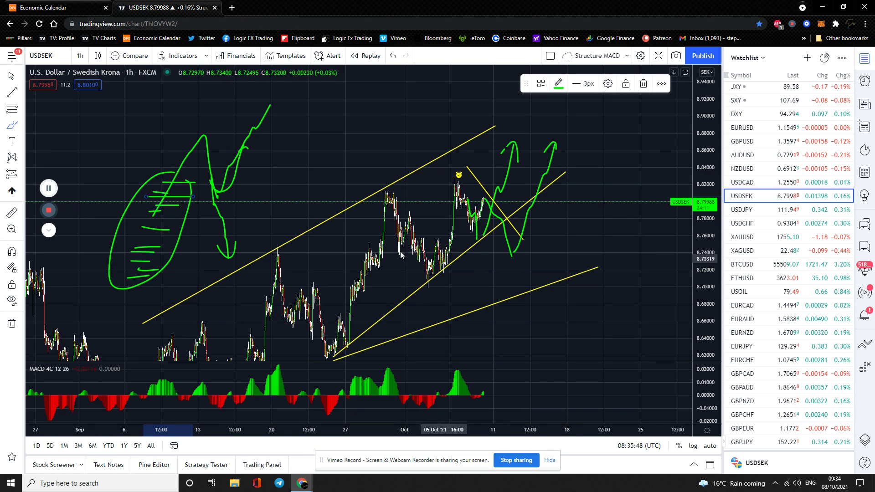
Load the USDJPY chart and brush a resistance line near 112.0, a rising arrow, and a drop to about 110.4 with a rebound
{"action": "left_click", "coordinate": [770, 212]}
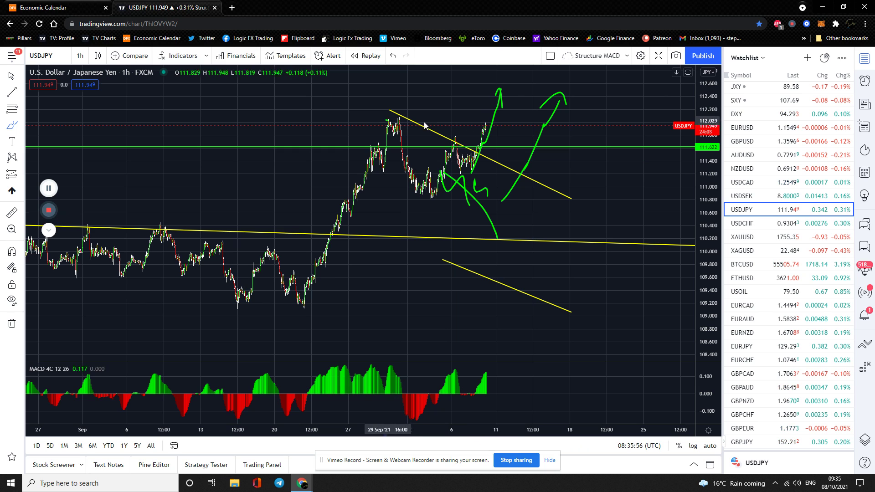
{"action": "left_click_drag", "start_coordinate": [387, 121], "coordinate": [530, 123]}
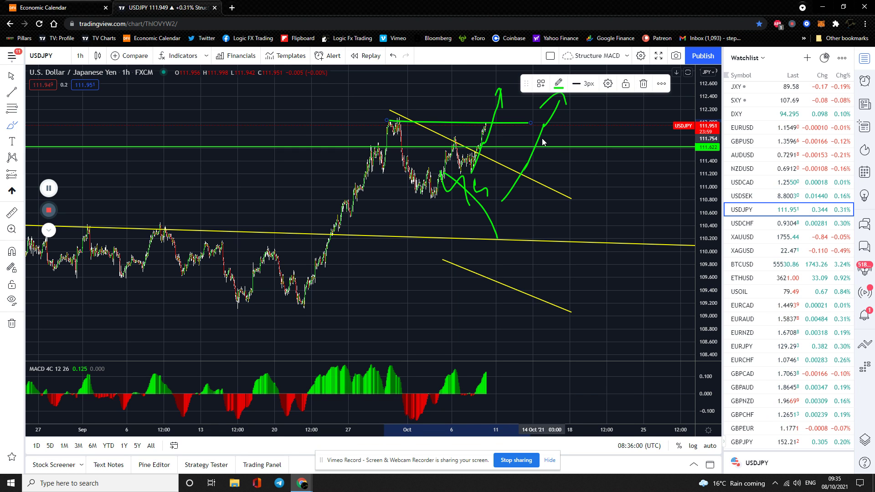
{"action": "mouse_move", "coordinate": [485, 127]}
{"action": "left_mouse_down"}
{"action": "mouse_move", "coordinate": [554, 229]}
{"action": "mouse_move", "coordinate": [600, 110]}
{"action": "mouse_move", "coordinate": [603, 134]}
{"action": "left_mouse_up"}
{"action": "mouse_move", "coordinate": [500, 109]}
{"action": "left_mouse_down"}
{"action": "mouse_move", "coordinate": [505, 78]}
{"action": "mouse_move", "coordinate": [511, 101]}
{"action": "mouse_move", "coordinate": [494, 124]}
{"action": "mouse_move", "coordinate": [477, 128]}
{"action": "mouse_move", "coordinate": [476, 117]}
{"action": "left_mouse_up"}
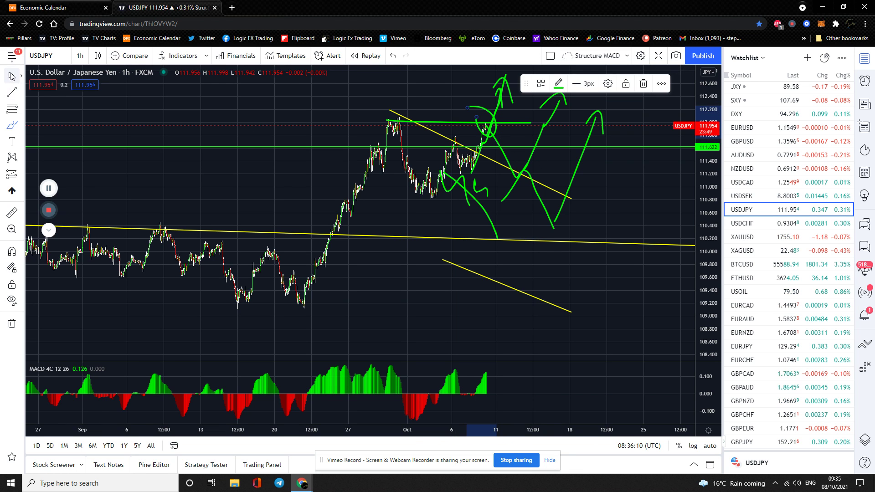
Brush a USDJPY support line near 111.1, a dip rebounding to about 112.6, and a rising arrow to about 112.8
{"action": "left_click_drag", "start_coordinate": [426, 118], "coordinate": [361, 147]}
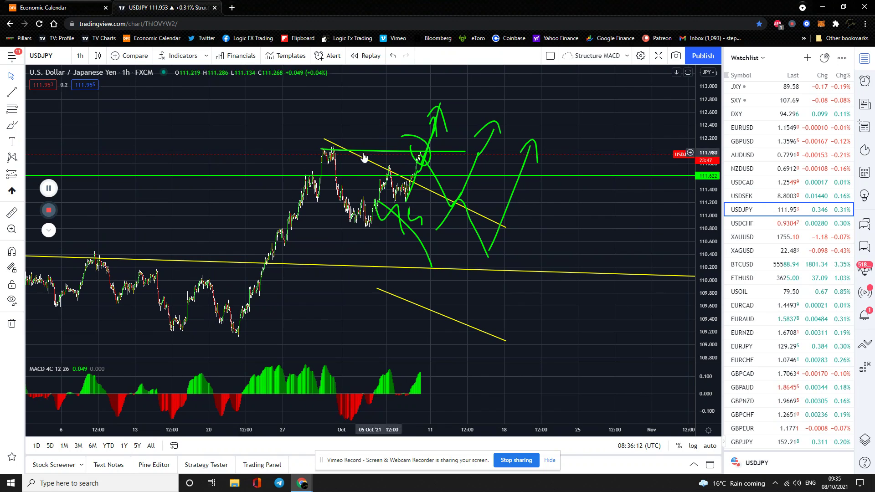
{"action": "left_click", "coordinate": [12, 124]}
{"action": "mouse_move", "coordinate": [426, 158]}
{"action": "left_mouse_down"}
{"action": "mouse_move", "coordinate": [455, 191]}
{"action": "mouse_move", "coordinate": [515, 112]}
{"action": "mouse_move", "coordinate": [502, 136]}
{"action": "left_mouse_up"}
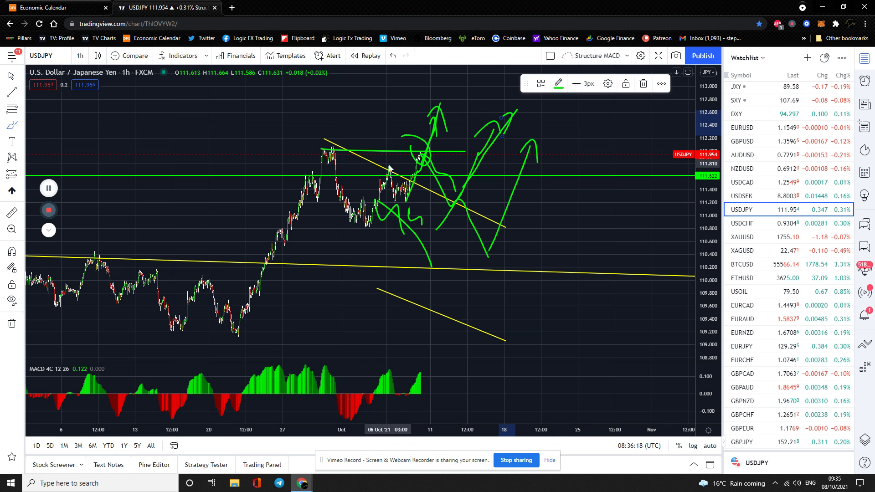
{"action": "left_click_drag", "start_coordinate": [429, 119], "coordinate": [447, 129]}
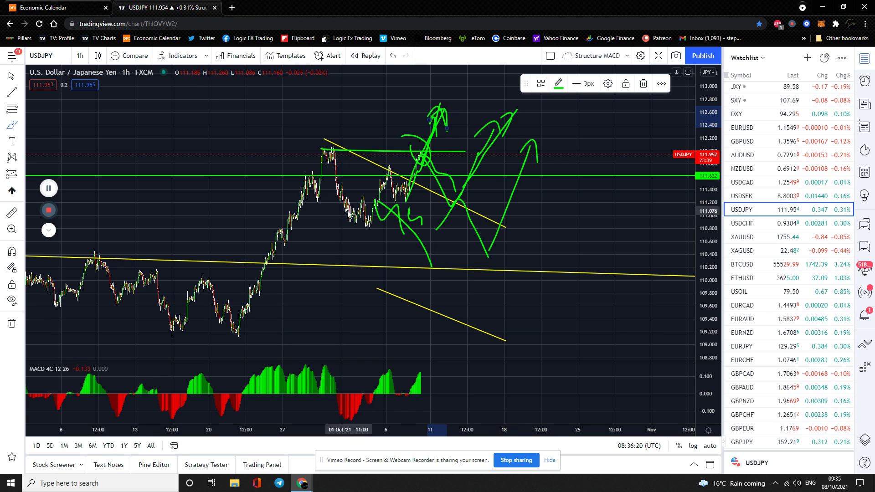
{"action": "mouse_move", "coordinate": [388, 182]}
{"action": "left_mouse_down"}
{"action": "mouse_move", "coordinate": [438, 200]}
{"action": "mouse_move", "coordinate": [416, 209]}
{"action": "mouse_move", "coordinate": [342, 189]}
{"action": "mouse_move", "coordinate": [368, 222]}
{"action": "mouse_move", "coordinate": [400, 170]}
{"action": "left_mouse_up"}
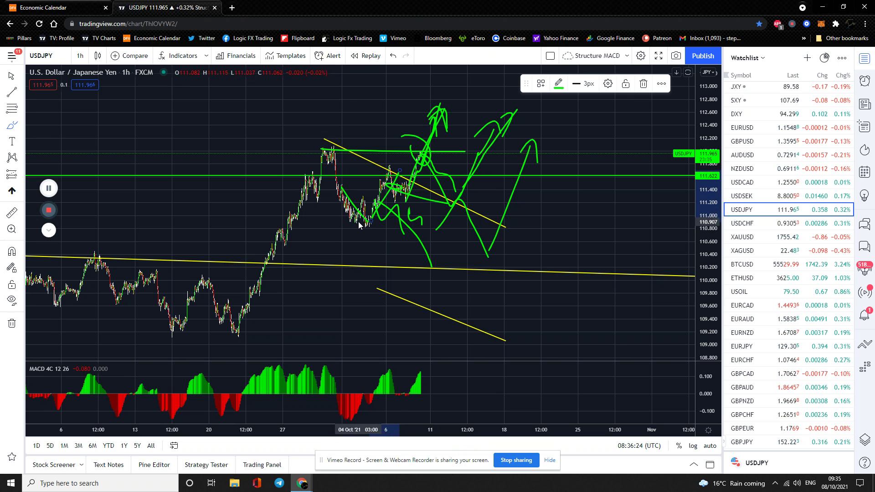
{"action": "left_click_drag", "start_coordinate": [355, 209], "coordinate": [418, 210]}
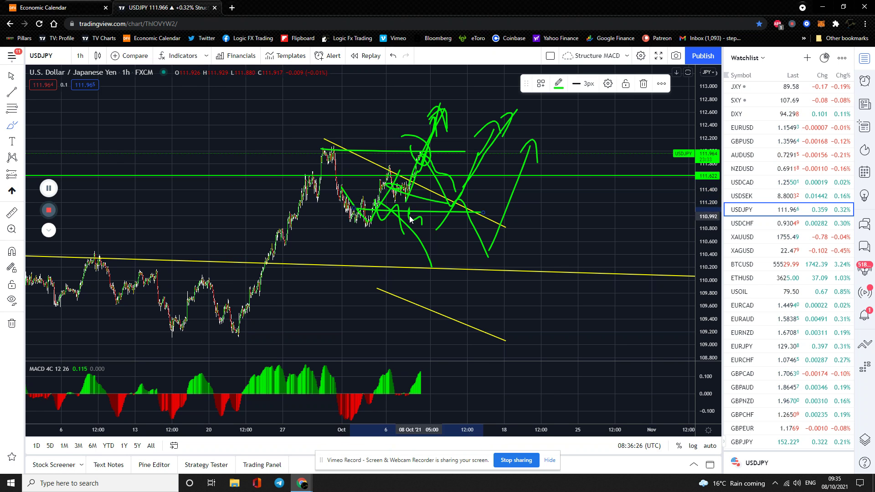
{"action": "mouse_move", "coordinate": [411, 121]}
{"action": "left_mouse_down"}
{"action": "mouse_move", "coordinate": [444, 101]}
{"action": "mouse_move", "coordinate": [443, 128]}
{"action": "left_mouse_up"}
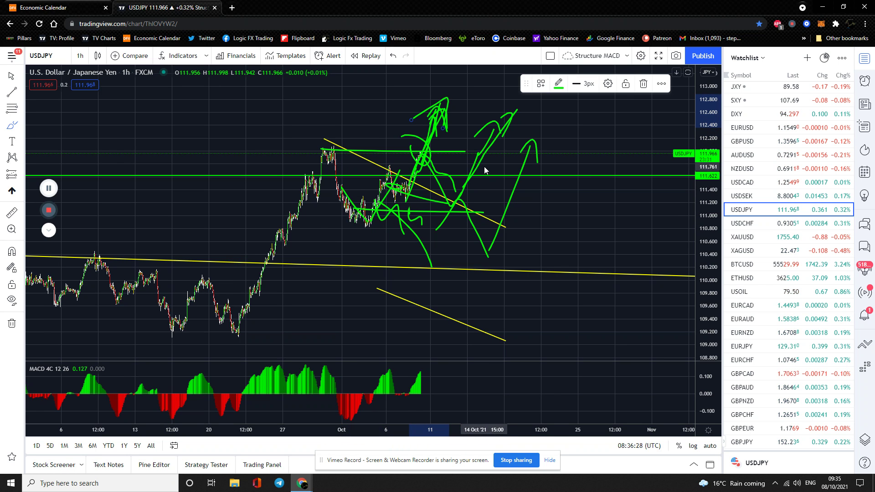
{"action": "left_click_drag", "start_coordinate": [407, 214], "coordinate": [454, 213]}
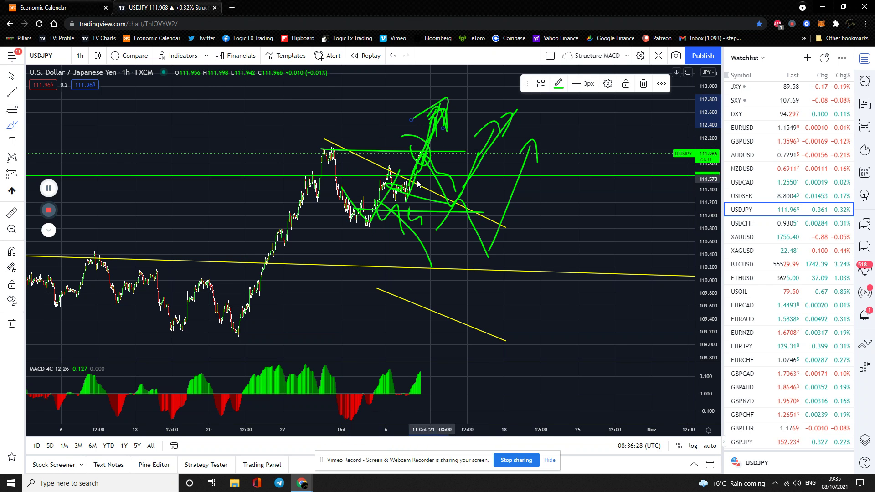
Delete all brush drawings from the USDJPY chart through the object tree, keeping the trend lines and horizontal line
{"action": "right_click", "coordinate": [570, 205]}
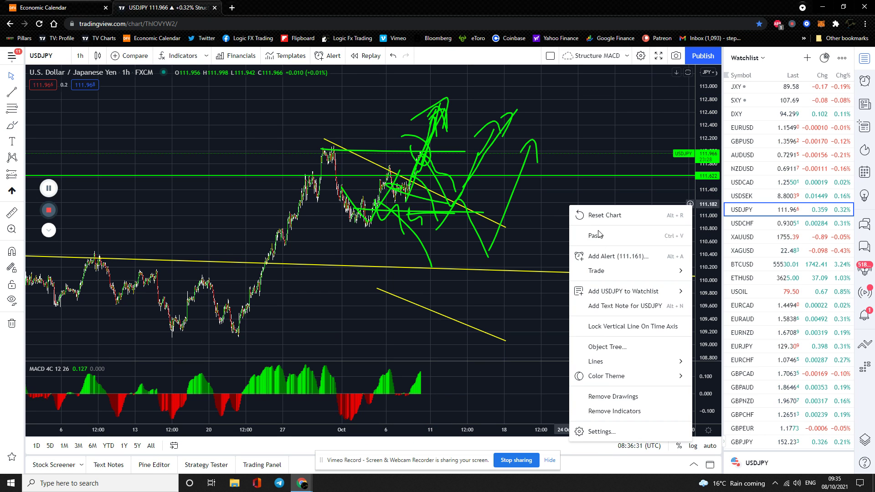
{"action": "left_click", "coordinate": [607, 347]}
{"action": "left_click", "coordinate": [844, 99]}
{"action": "left_click", "coordinate": [844, 98]}
{"action": "left_click", "coordinate": [845, 98]}
{"action": "left_click", "coordinate": [845, 98]}
{"action": "left_click", "coordinate": [845, 98]}
{"action": "left_click", "coordinate": [845, 99]}
{"action": "left_click", "coordinate": [844, 99]}
{"action": "left_click", "coordinate": [844, 98]}
{"action": "left_click", "coordinate": [844, 98]}
{"action": "left_click", "coordinate": [844, 98]}
{"action": "left_click", "coordinate": [844, 98]}
{"action": "left_click", "coordinate": [844, 98]}
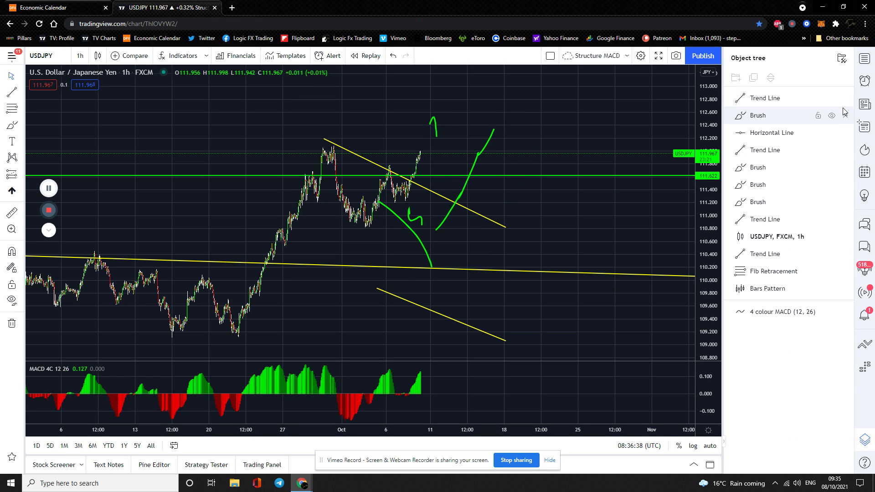
{"action": "left_click", "coordinate": [845, 116]}
{"action": "left_click", "coordinate": [846, 151]}
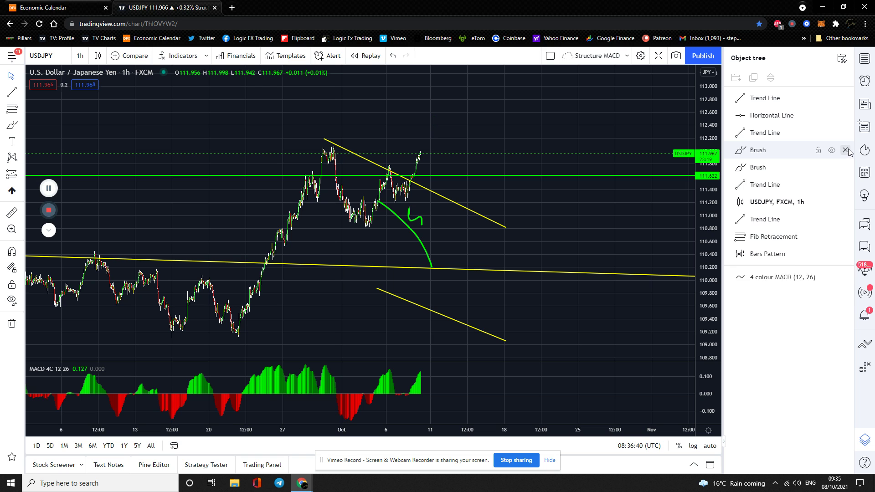
{"action": "left_click", "coordinate": [846, 150]}
{"action": "left_click", "coordinate": [846, 150]}
Return to the watchlist, load the USDCHF chart, and brush a rising arrow to about 0.939
{"action": "left_click", "coordinate": [865, 58]}
{"action": "left_click", "coordinate": [743, 269]}
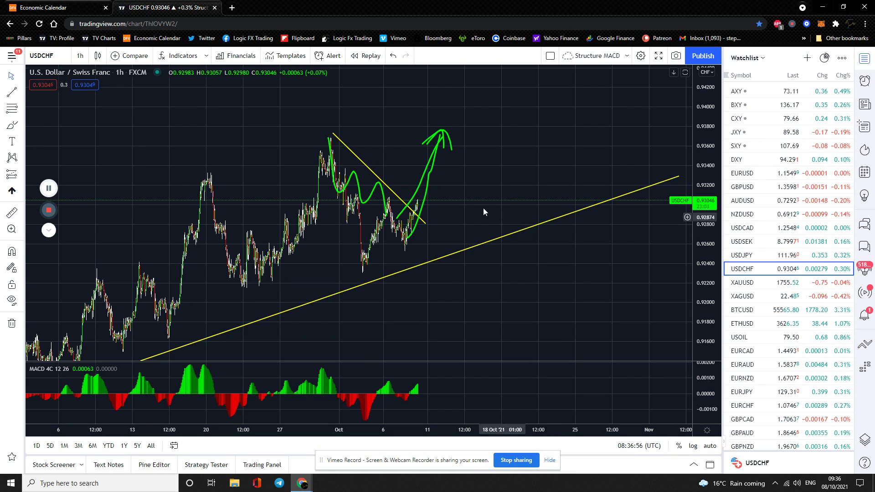
{"action": "left_click", "coordinate": [11, 128]}
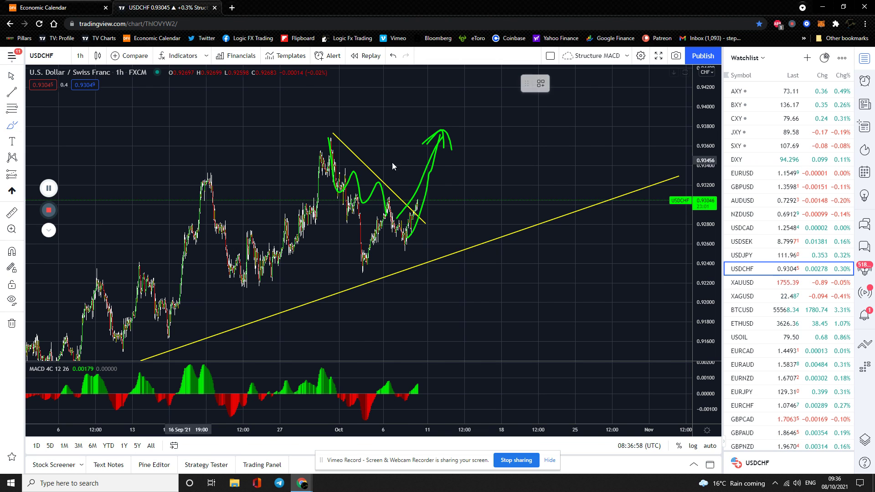
{"action": "mouse_move", "coordinate": [422, 176]}
{"action": "left_mouse_down"}
{"action": "mouse_move", "coordinate": [443, 130]}
{"action": "mouse_move", "coordinate": [460, 149]}
{"action": "left_mouse_up"}
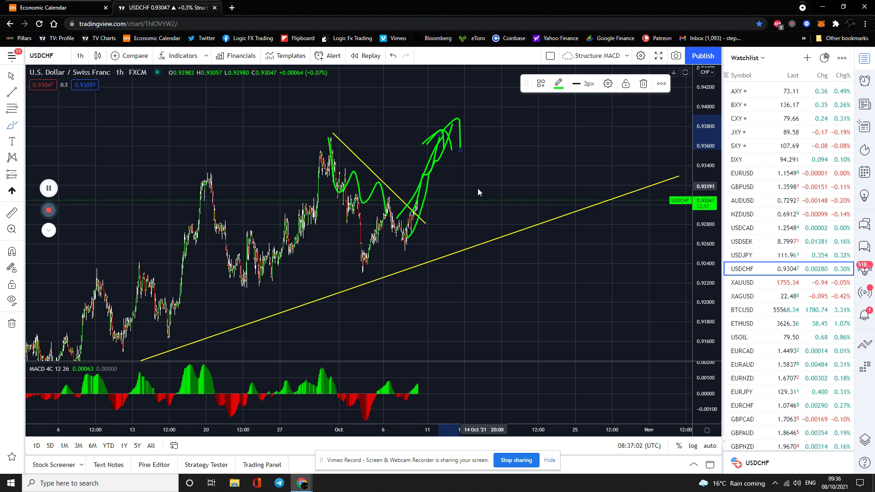
Brush horizontal levels on USDCHF near 0.9305 and 0.9365, plus a rising arrow to about 0.940
{"action": "left_click_drag", "start_coordinate": [382, 199], "coordinate": [440, 201]}
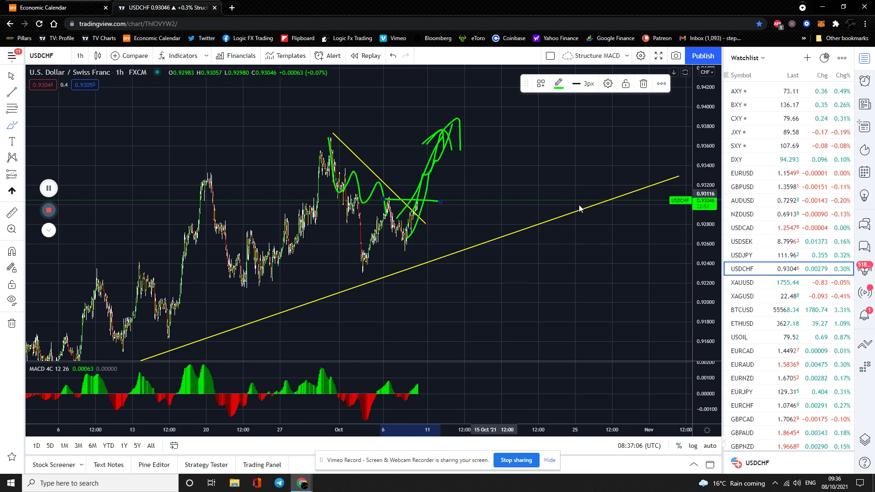
{"action": "left_click_drag", "start_coordinate": [324, 139], "coordinate": [437, 138]}
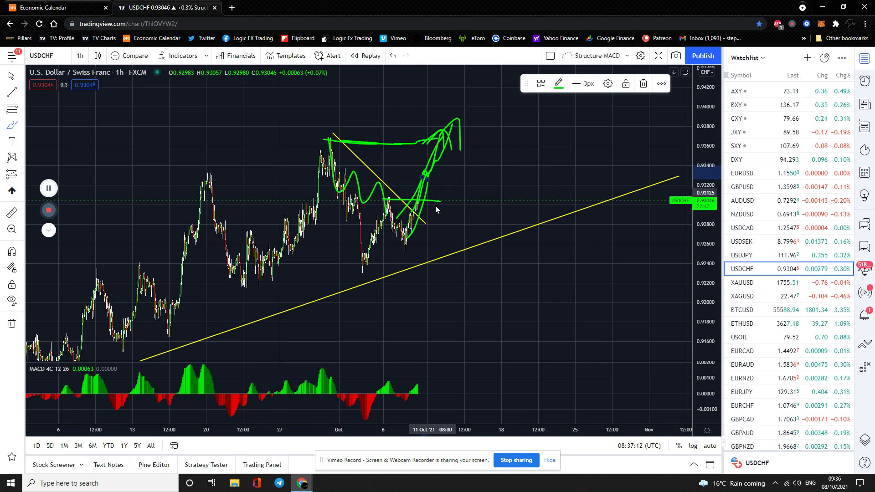
{"action": "left_click_drag", "start_coordinate": [424, 175], "coordinate": [442, 107]}
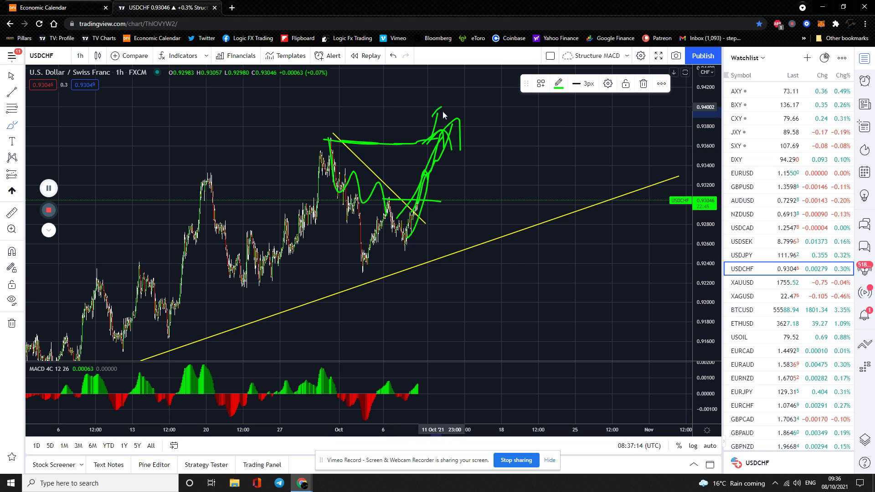
Brush a USDCHF support line near 0.927 and a path dipping to it before rising in an arrow to about 0.938
{"action": "mouse_move", "coordinate": [419, 201]}
{"action": "left_mouse_down"}
{"action": "mouse_move", "coordinate": [407, 235]}
{"action": "mouse_move", "coordinate": [417, 246]}
{"action": "mouse_move", "coordinate": [438, 233]}
{"action": "mouse_move", "coordinate": [488, 232]}
{"action": "left_mouse_up"}
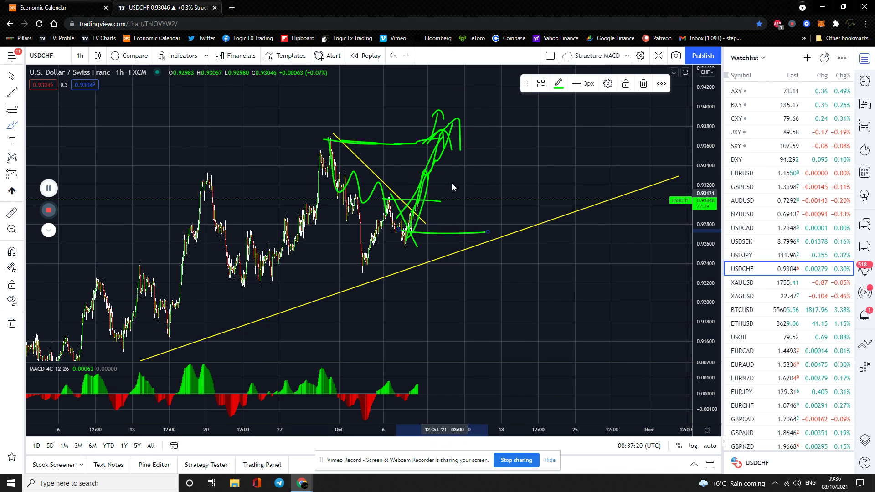
{"action": "mouse_move", "coordinate": [426, 201]}
{"action": "left_mouse_down"}
{"action": "mouse_move", "coordinate": [456, 233]}
{"action": "mouse_move", "coordinate": [496, 134]}
{"action": "left_mouse_up"}
{"action": "left_click_drag", "start_coordinate": [493, 136], "coordinate": [509, 134]}
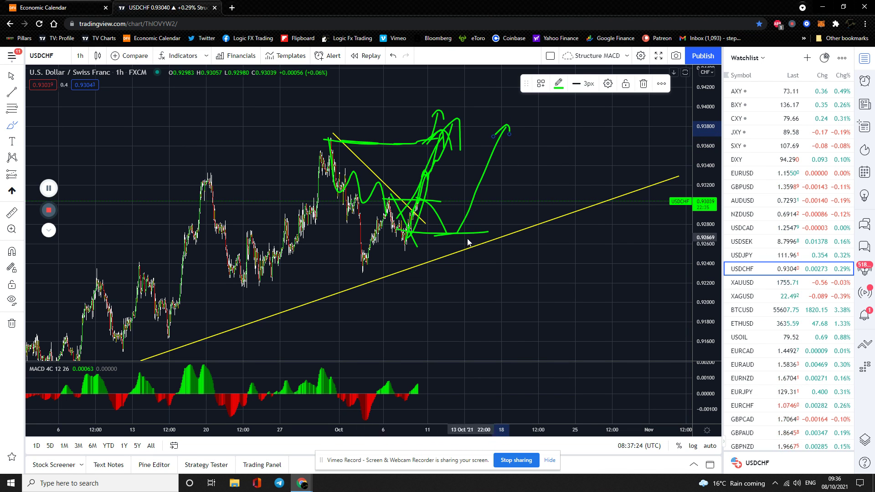
Load the XAUUSD chart and brush the August rally, the September decline, and a projected rise to about 1820 with a question mark
{"action": "key", "text": "Down"}
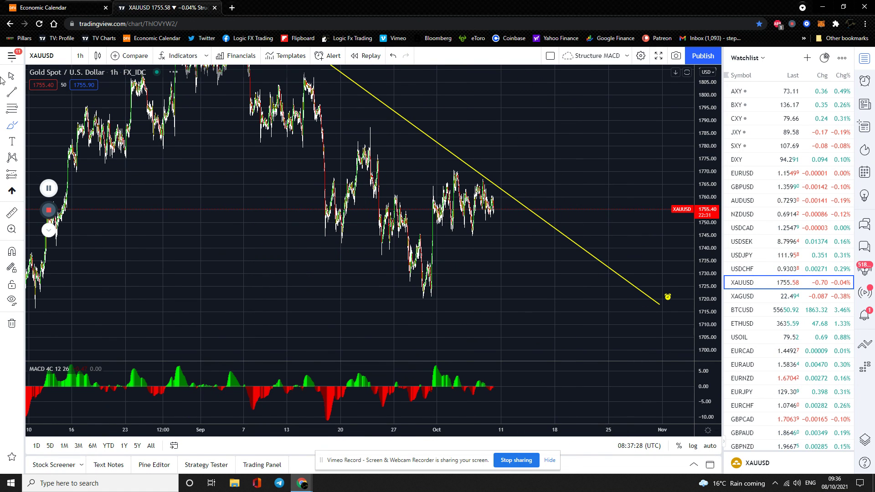
{"action": "left_click_drag", "start_coordinate": [218, 192], "coordinate": [223, 244]}
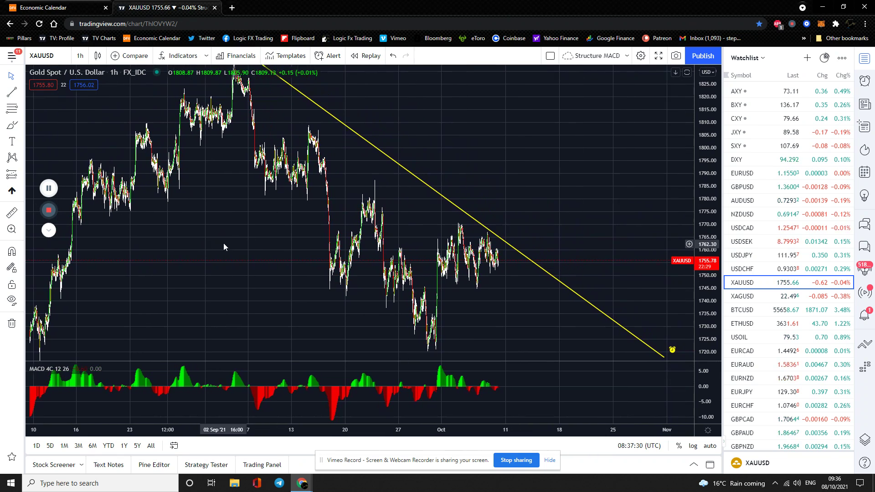
{"action": "scroll", "coordinate": [598, 160], "scroll_direction": "down", "scroll_amount": 2}
{"action": "left_click_drag", "start_coordinate": [597, 160], "coordinate": [535, 155]}
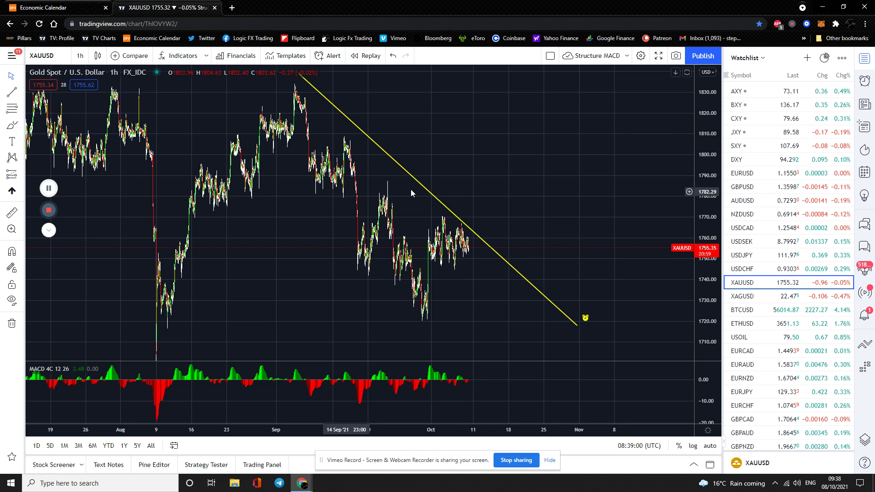
{"action": "left_click_drag", "start_coordinate": [700, 188], "coordinate": [700, 196]}
{"action": "scroll", "coordinate": [534, 152], "scroll_direction": "down", "scroll_amount": 2}
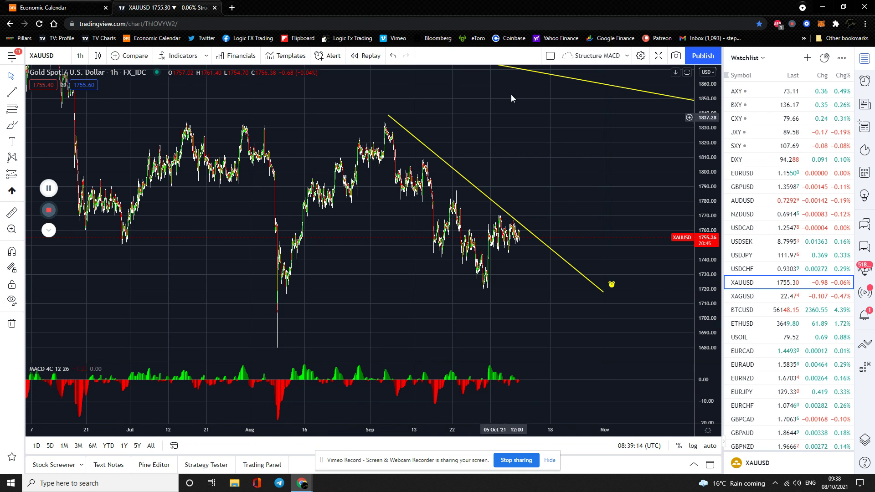
{"action": "left_click", "coordinate": [12, 125]}
{"action": "mouse_move", "coordinate": [283, 322]}
{"action": "left_mouse_down"}
{"action": "mouse_move", "coordinate": [374, 143]}
{"action": "mouse_move", "coordinate": [447, 218]}
{"action": "mouse_move", "coordinate": [483, 274]}
{"action": "mouse_move", "coordinate": [501, 214]}
{"action": "mouse_move", "coordinate": [514, 242]}
{"action": "mouse_move", "coordinate": [535, 205]}
{"action": "mouse_move", "coordinate": [542, 144]}
{"action": "mouse_move", "coordinate": [555, 161]}
{"action": "left_mouse_up"}
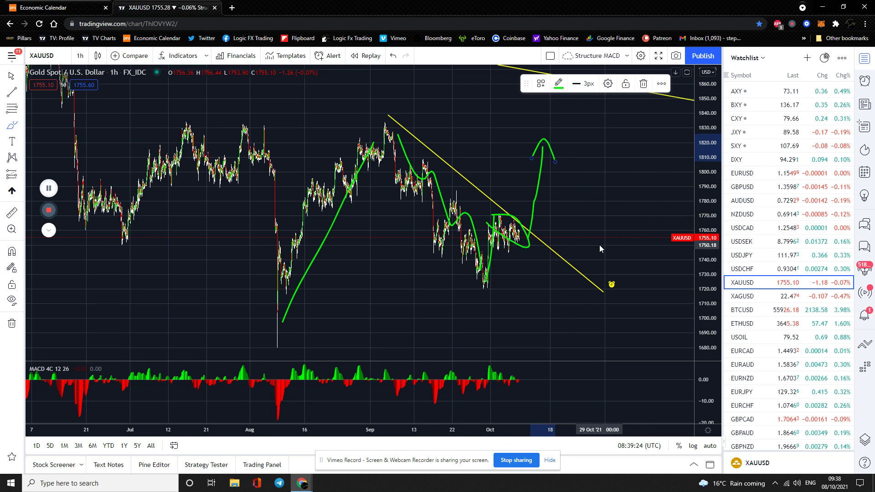
{"action": "mouse_move", "coordinate": [573, 163]}
{"action": "left_mouse_down"}
{"action": "mouse_move", "coordinate": [597, 155]}
{"action": "mouse_move", "coordinate": [575, 178]}
{"action": "mouse_move", "coordinate": [577, 205]}
{"action": "mouse_move", "coordinate": [577, 189]}
{"action": "left_mouse_up"}
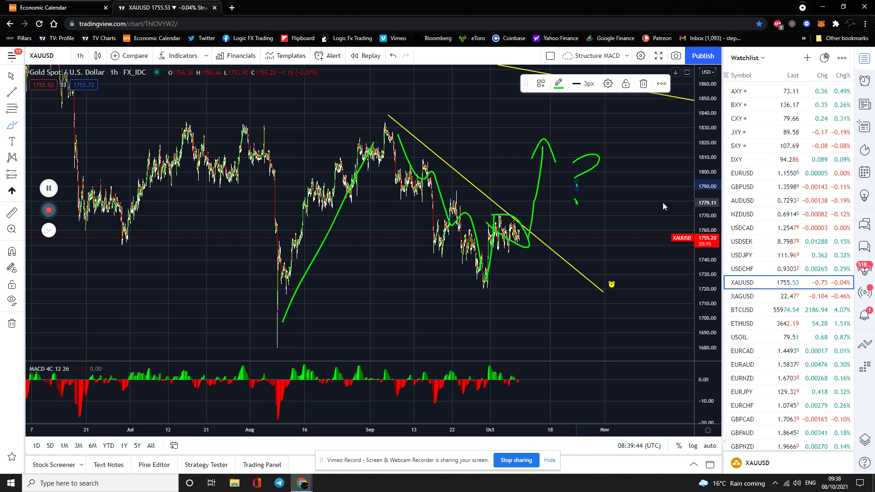
Load the XAGUSD chart and brush a rising arrow to about 24.5 and an alternative falling path to about 21.0
{"action": "left_click", "coordinate": [755, 296]}
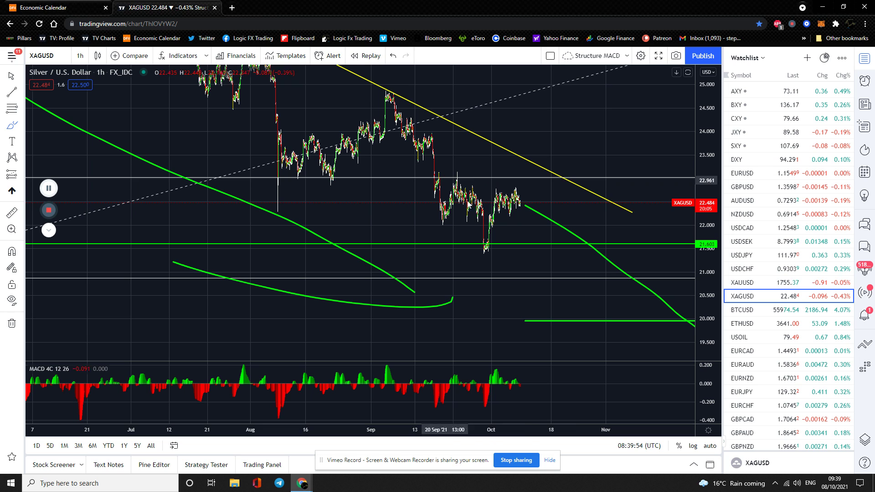
{"action": "left_click_drag", "start_coordinate": [529, 209], "coordinate": [560, 129]}
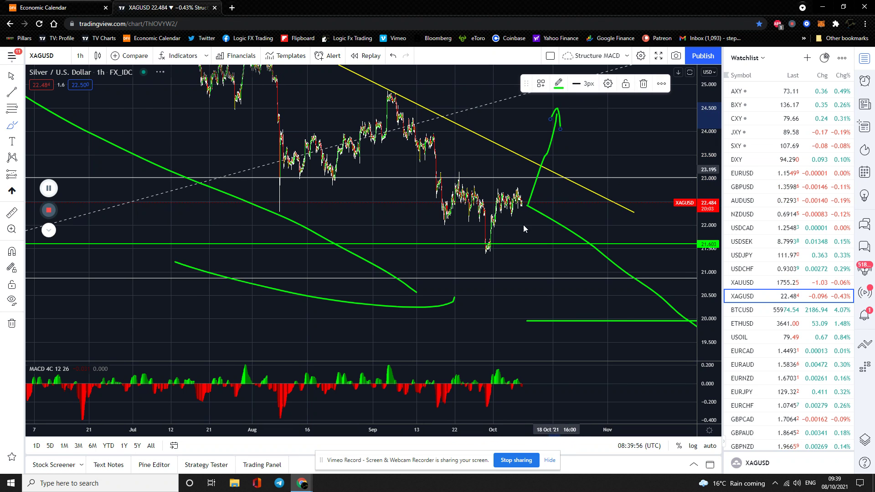
{"action": "left_click_drag", "start_coordinate": [207, 177], "coordinate": [497, 286]}
{"action": "mouse_move", "coordinate": [567, 185]}
{"action": "left_mouse_down"}
{"action": "mouse_move", "coordinate": [575, 236]}
{"action": "mouse_move", "coordinate": [585, 239]}
{"action": "left_mouse_up"}
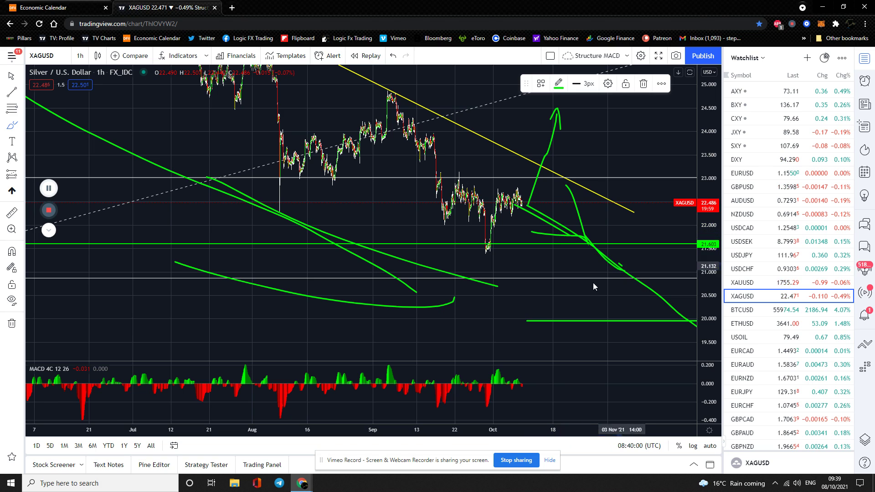
{"action": "left_click_drag", "start_coordinate": [591, 282], "coordinate": [619, 263]}
{"action": "mouse_move", "coordinate": [629, 323]}
{"action": "left_mouse_down"}
{"action": "mouse_move", "coordinate": [604, 322]}
{"action": "mouse_move", "coordinate": [644, 253]}
{"action": "mouse_move", "coordinate": [638, 244]}
{"action": "mouse_move", "coordinate": [659, 261]}
{"action": "left_mouse_up"}
Load the BTCUSD chart, brush a trial stepped decline from about 58800 across August, and delete that stroke
{"action": "left_click", "coordinate": [742, 310]}
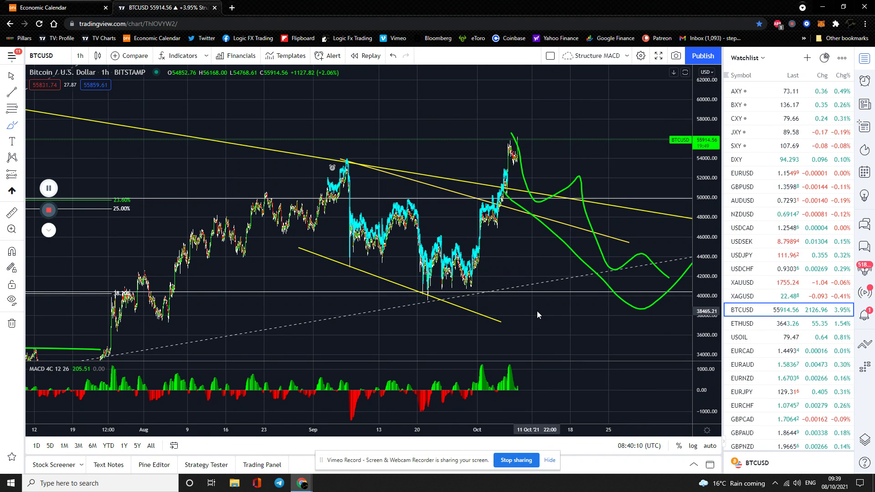
{"action": "mouse_move", "coordinate": [218, 111]}
{"action": "left_mouse_down"}
{"action": "mouse_move", "coordinate": [232, 154]}
{"action": "mouse_move", "coordinate": [308, 188]}
{"action": "mouse_move", "coordinate": [362, 256]}
{"action": "left_mouse_up"}
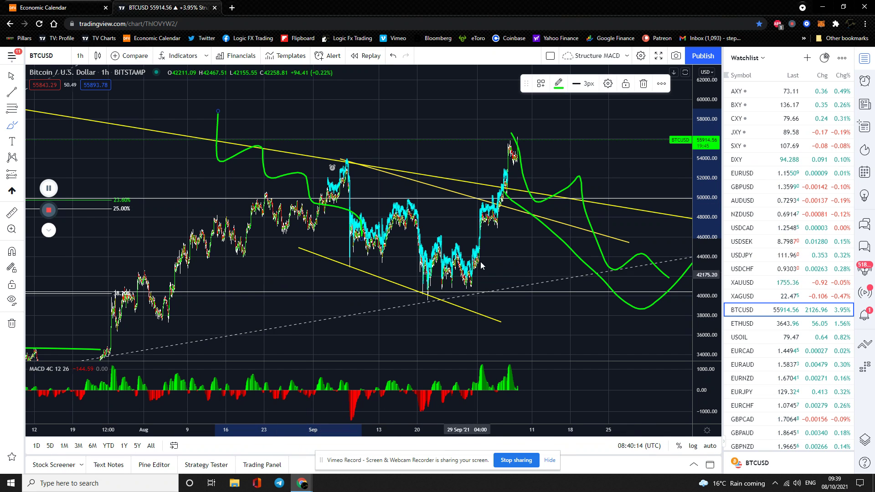
{"action": "left_click", "coordinate": [643, 84]}
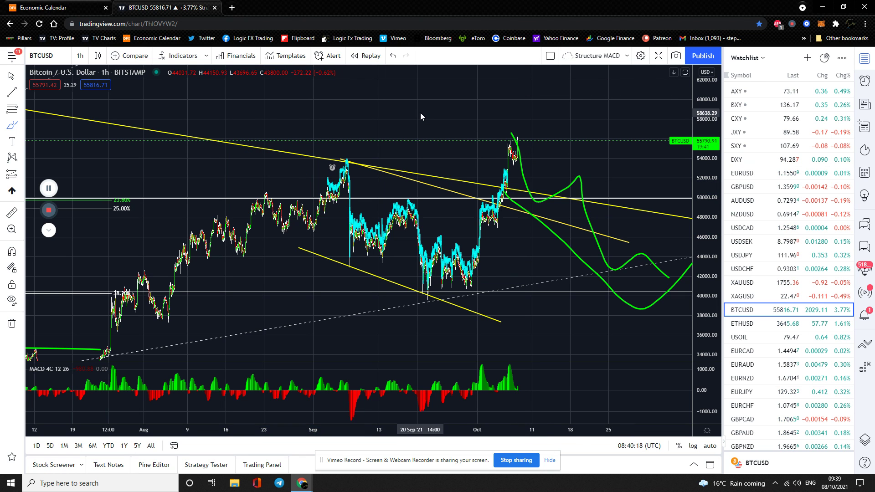
Set the BTCUSD chart to the 4-hour timeframe and nudge the short descending trend line from the September high slightly earlier
{"action": "left_click", "coordinate": [80, 55]}
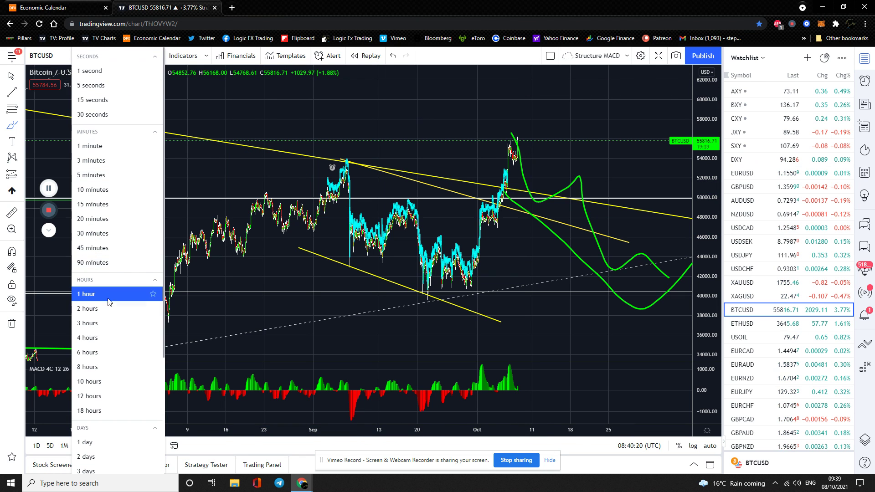
{"action": "left_click", "coordinate": [108, 338]}
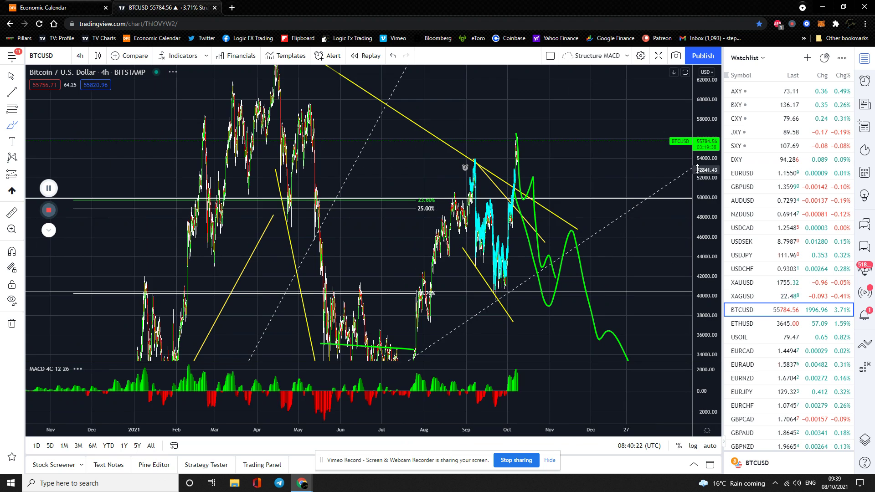
{"action": "left_click_drag", "start_coordinate": [705, 247], "coordinate": [705, 305]}
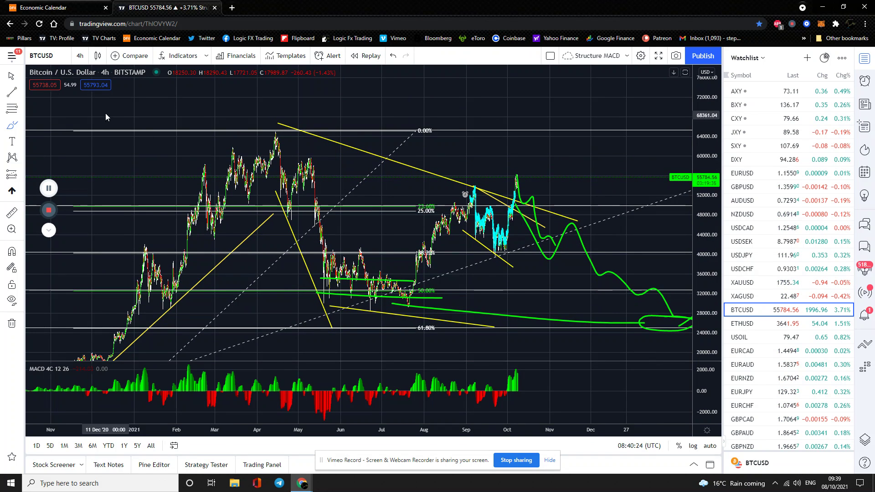
{"action": "left_click", "coordinate": [643, 83]}
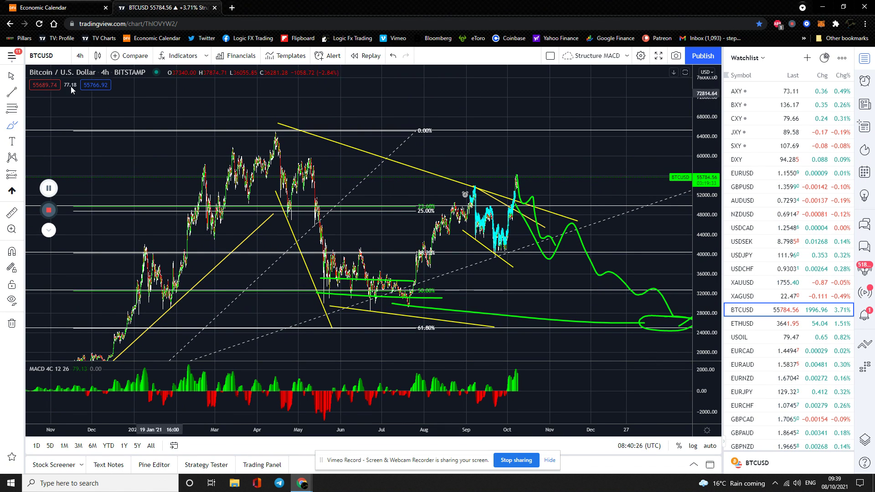
{"action": "left_click_drag", "start_coordinate": [461, 105], "coordinate": [382, 94]}
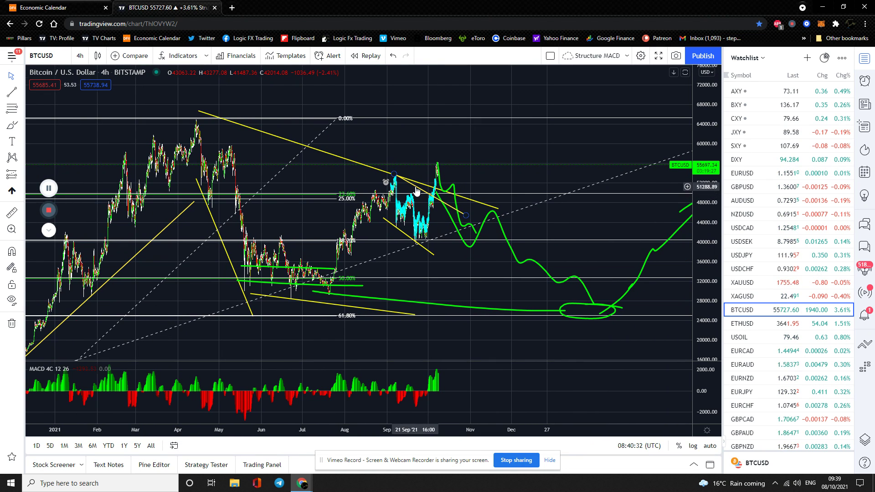
{"action": "left_click_drag", "start_coordinate": [417, 191], "coordinate": [413, 190]}
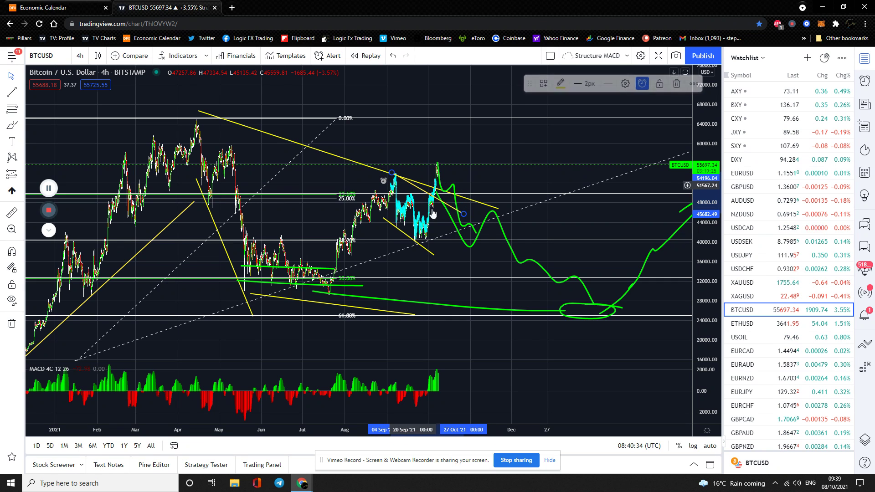
Open the object tree and delete all brush drawings and the Bars Pattern from the BTCUSD chart
{"action": "right_click", "coordinate": [504, 146]}
{"action": "left_click", "coordinate": [544, 287]}
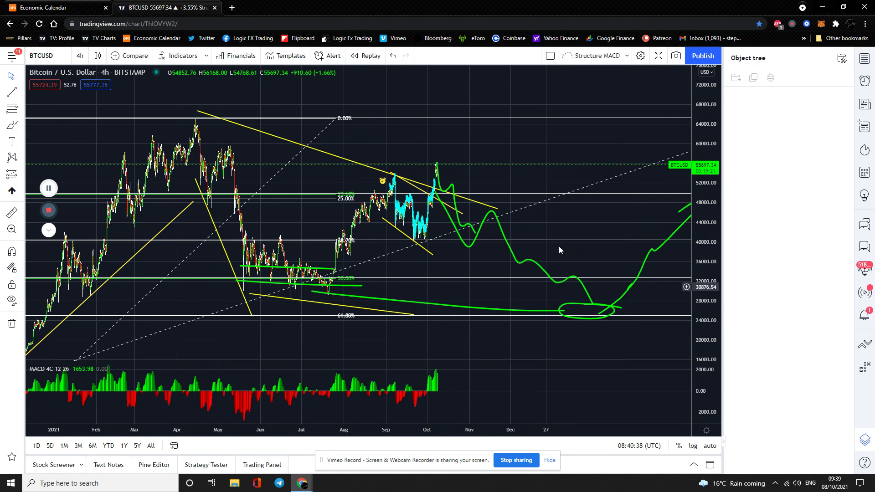
{"action": "left_click", "coordinate": [846, 99]}
{"action": "left_click", "coordinate": [845, 98]}
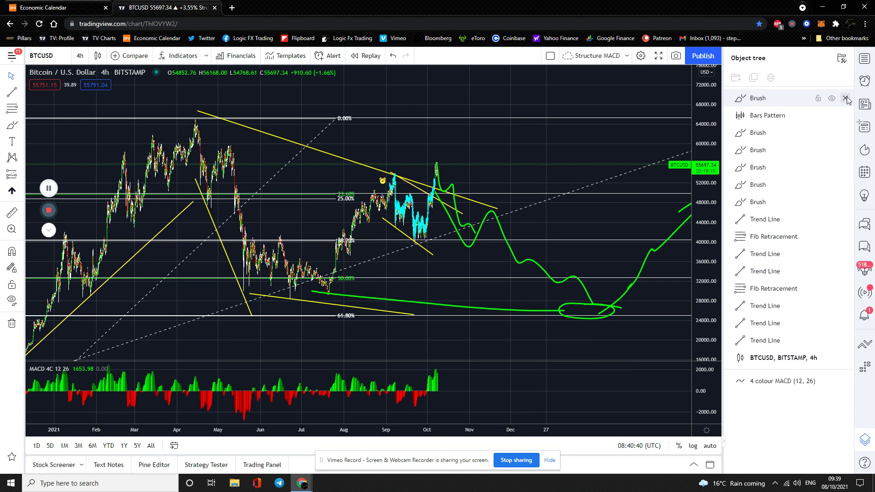
{"action": "left_click", "coordinate": [846, 99]}
{"action": "left_click", "coordinate": [845, 115]}
{"action": "left_click", "coordinate": [845, 115]}
{"action": "left_click", "coordinate": [846, 116]}
{"action": "left_click", "coordinate": [845, 116]}
{"action": "left_click", "coordinate": [845, 115]}
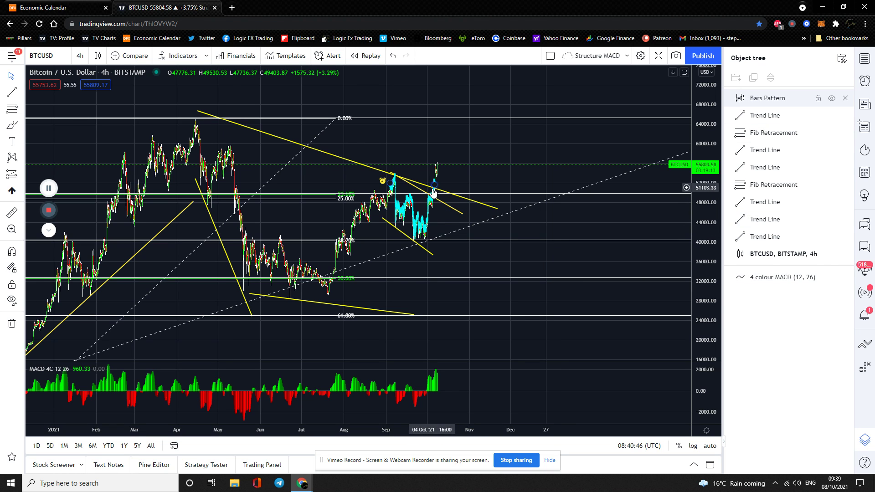
{"action": "left_click_drag", "start_coordinate": [434, 186], "coordinate": [539, 200]}
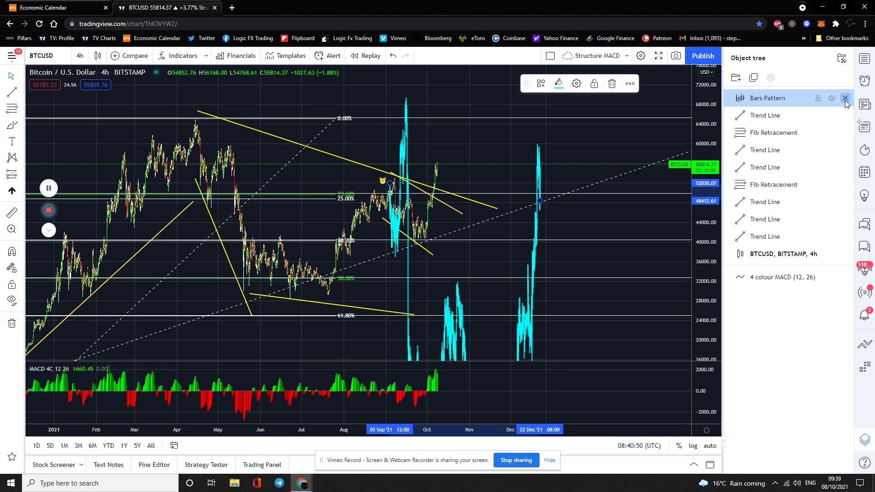
{"action": "left_click", "coordinate": [845, 98]}
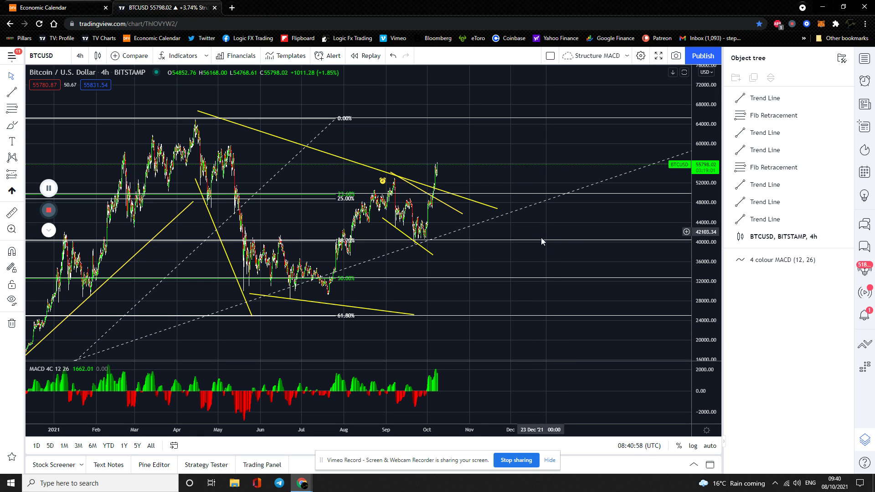
In empty space above the BTCUSD price, brush a short rise to about 106000, a steep drop to about 78000 and an ellipse below it
{"action": "left_click_drag", "start_coordinate": [540, 254], "coordinate": [524, 223]}
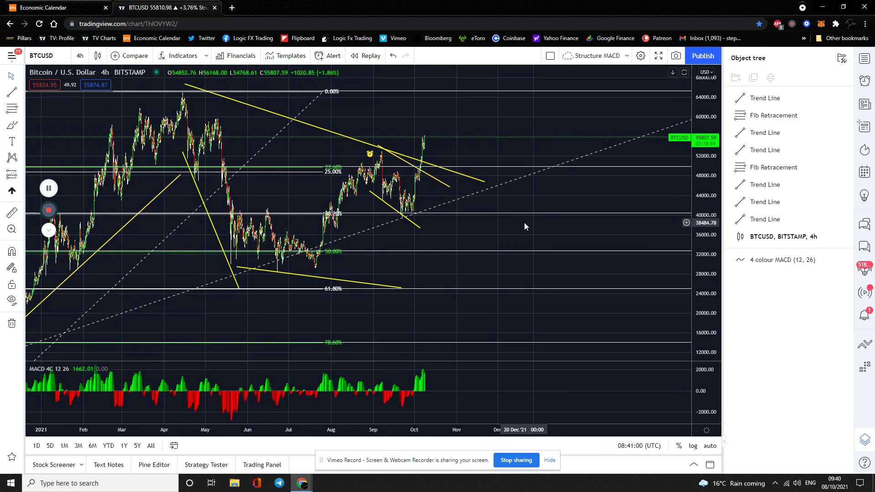
{"action": "left_click", "coordinate": [12, 125]}
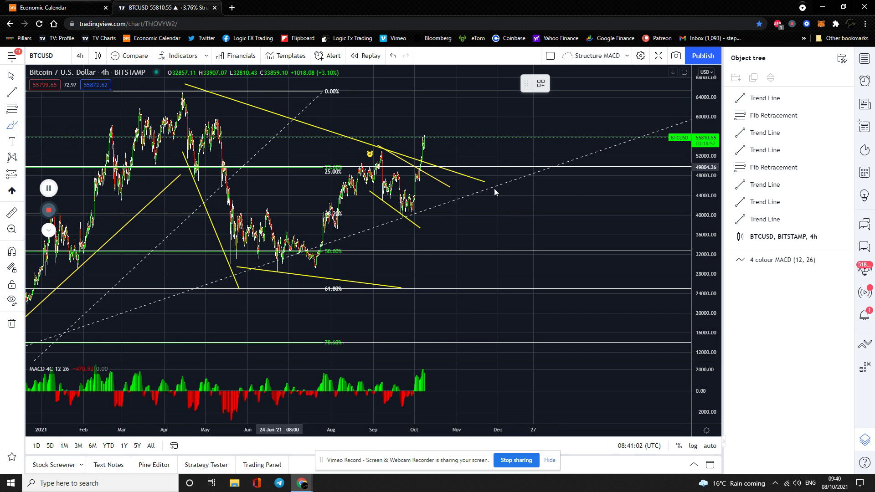
{"action": "left_click", "coordinate": [12, 76]}
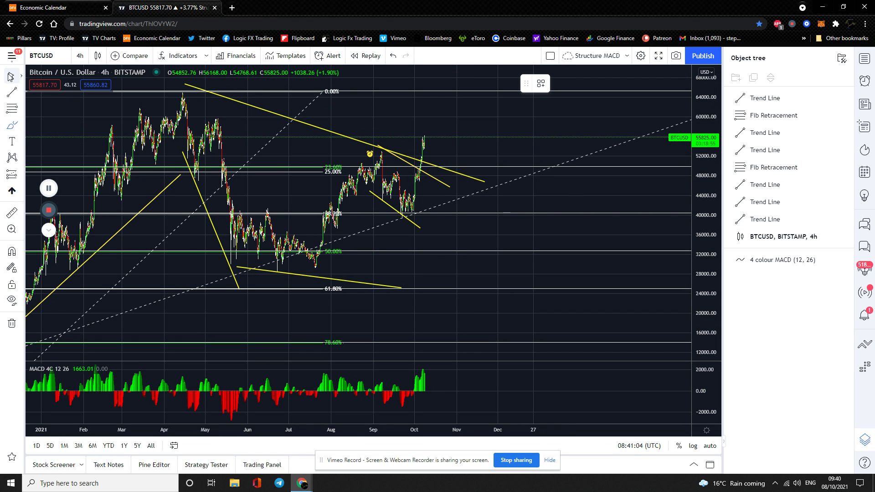
{"action": "left_click_drag", "start_coordinate": [77, 113], "coordinate": [214, 158]}
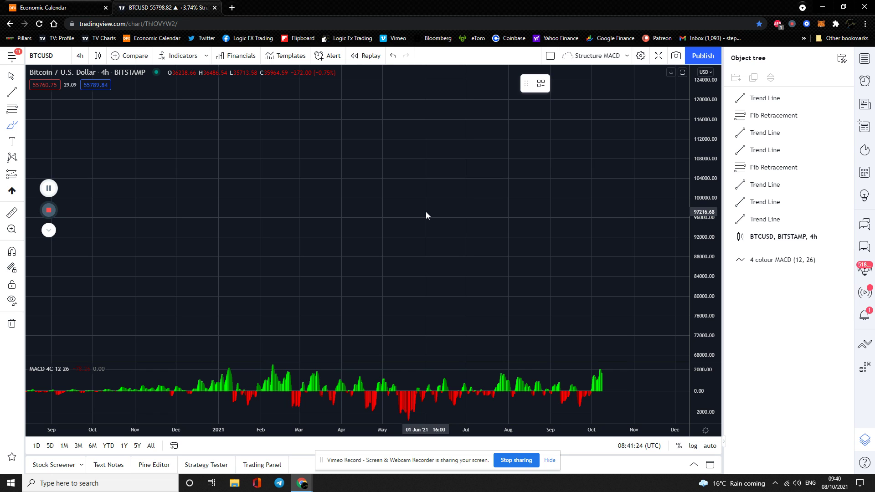
{"action": "mouse_move", "coordinate": [425, 212]}
{"action": "left_mouse_down"}
{"action": "mouse_move", "coordinate": [428, 169]}
{"action": "mouse_move", "coordinate": [447, 244]}
{"action": "left_mouse_up"}
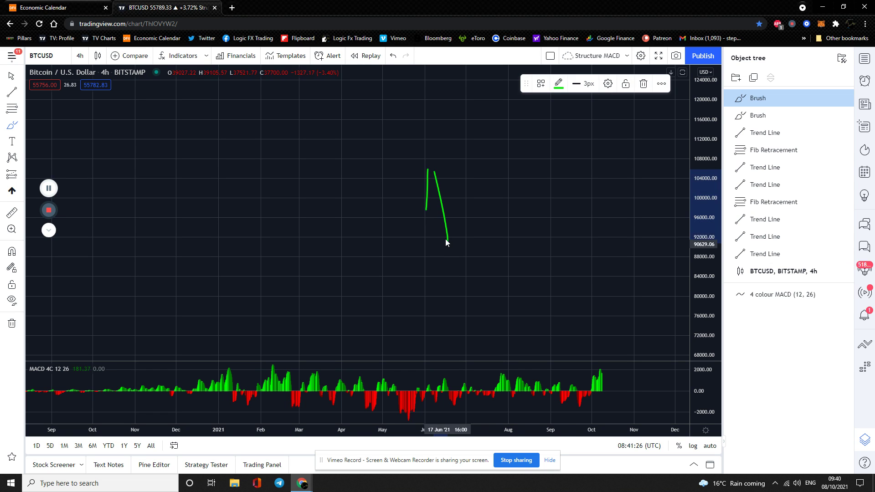
{"action": "left_click", "coordinate": [645, 85]}
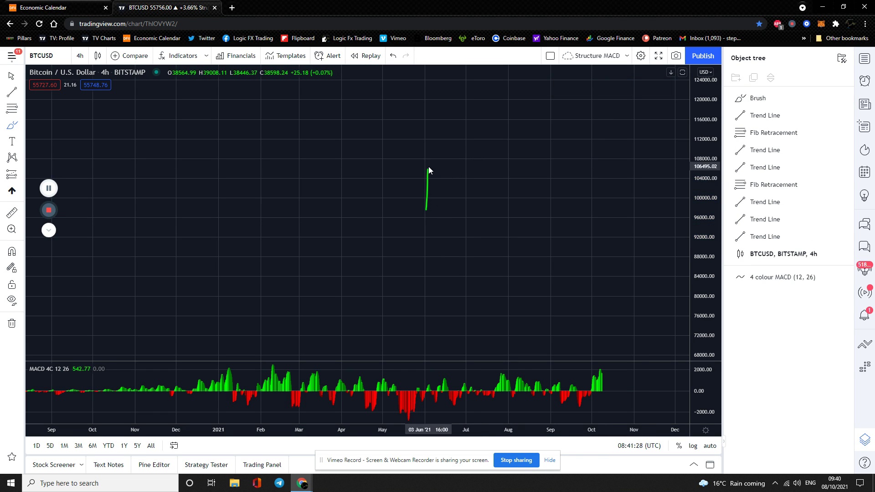
{"action": "left_click_drag", "start_coordinate": [430, 167], "coordinate": [460, 310]}
{"action": "mouse_move", "coordinate": [457, 311]}
{"action": "left_mouse_down"}
{"action": "mouse_move", "coordinate": [443, 305]}
{"action": "mouse_move", "coordinate": [463, 311]}
{"action": "left_mouse_up"}
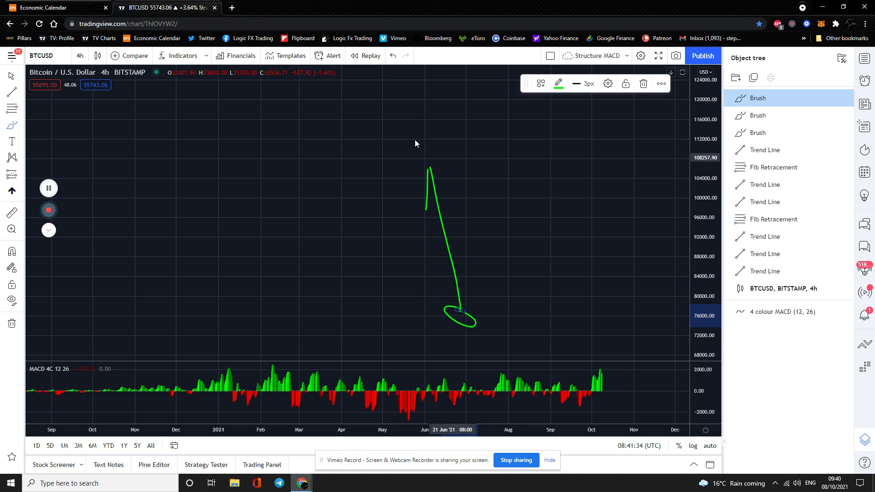
Delete the brushed ellipse, steep drop and short rise from the BTCUSD chart
{"action": "left_click", "coordinate": [643, 85]}
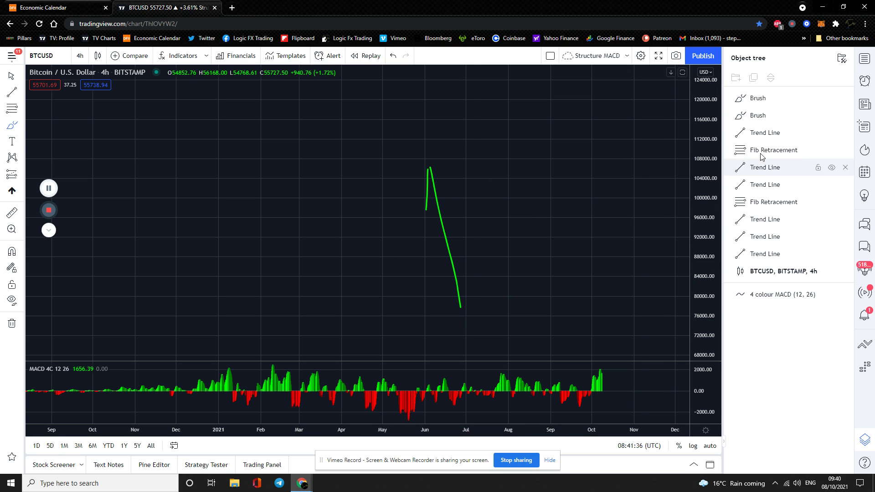
{"action": "left_click", "coordinate": [847, 99]}
{"action": "left_click", "coordinate": [846, 99]}
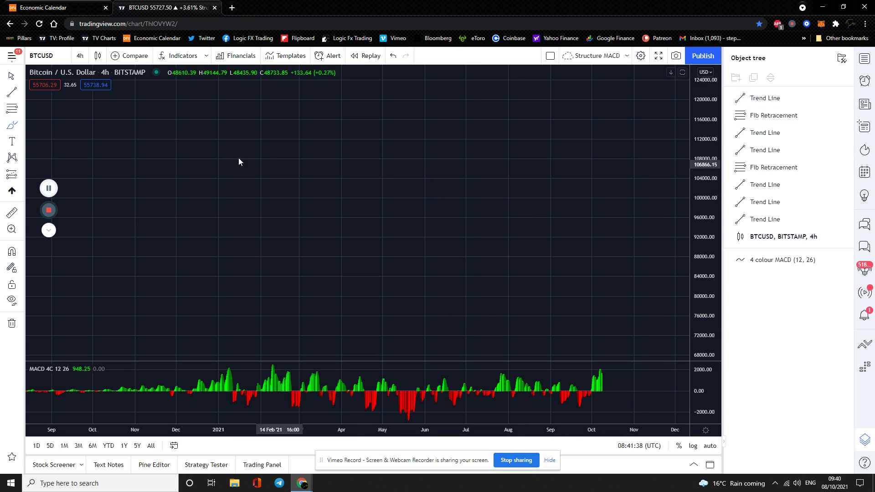
Brush a wavy rise to about 100000, a vertical drop from about 108000 to 91000, and a rising path meeting it near 106500
{"action": "left_click", "coordinate": [12, 79]}
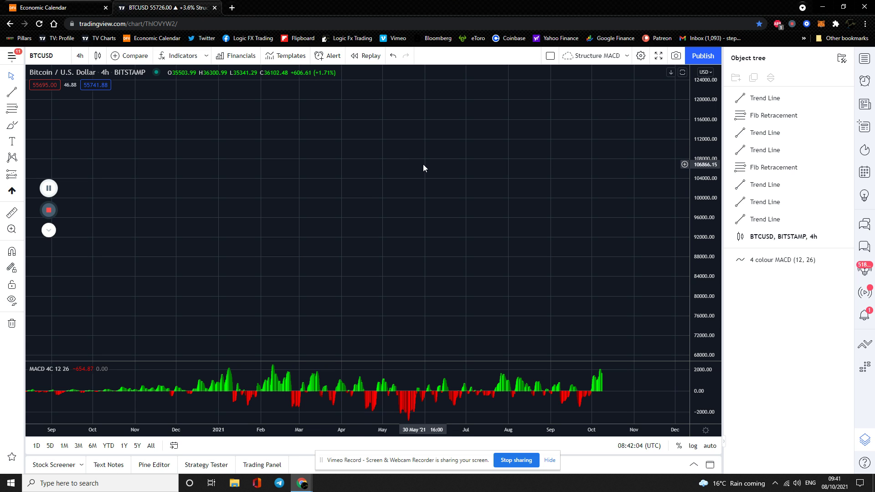
{"action": "left_click", "coordinate": [15, 129]}
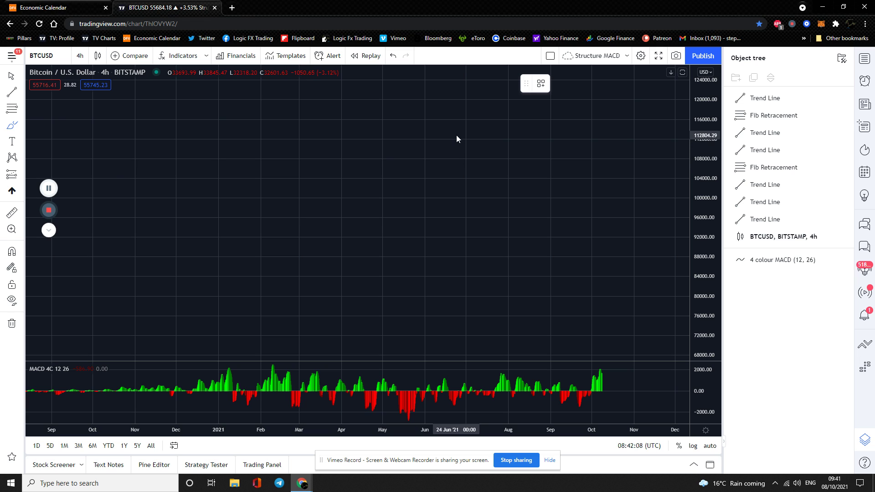
{"action": "mouse_move", "coordinate": [405, 231]}
{"action": "left_mouse_down"}
{"action": "mouse_move", "coordinate": [447, 202]}
{"action": "mouse_move", "coordinate": [477, 198]}
{"action": "left_mouse_up"}
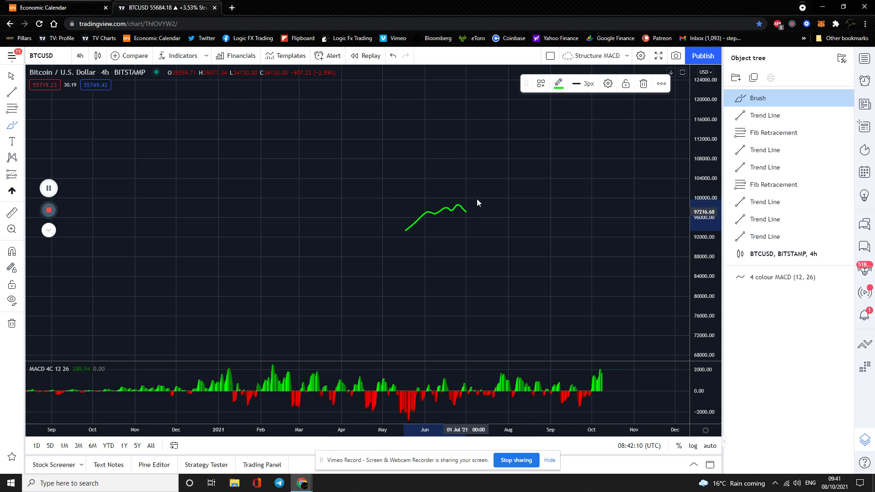
{"action": "left_click_drag", "start_coordinate": [557, 158], "coordinate": [564, 232]}
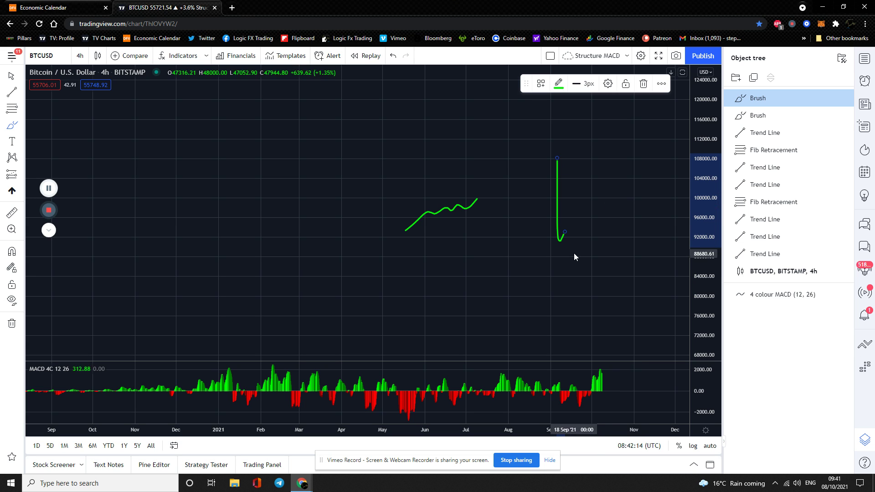
{"action": "left_click_drag", "start_coordinate": [411, 240], "coordinate": [556, 166]}
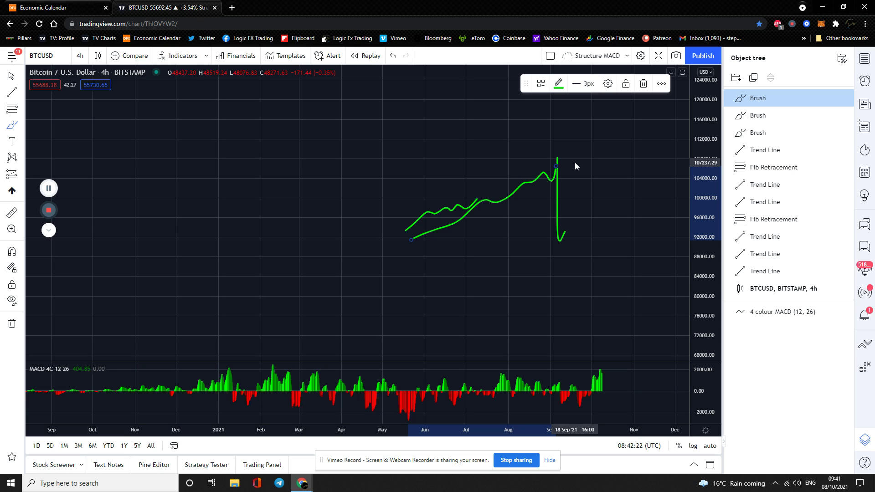
Delete the two brushed rising paths and the vertical drop from the BTCUSD chart
{"action": "left_click", "coordinate": [644, 83]}
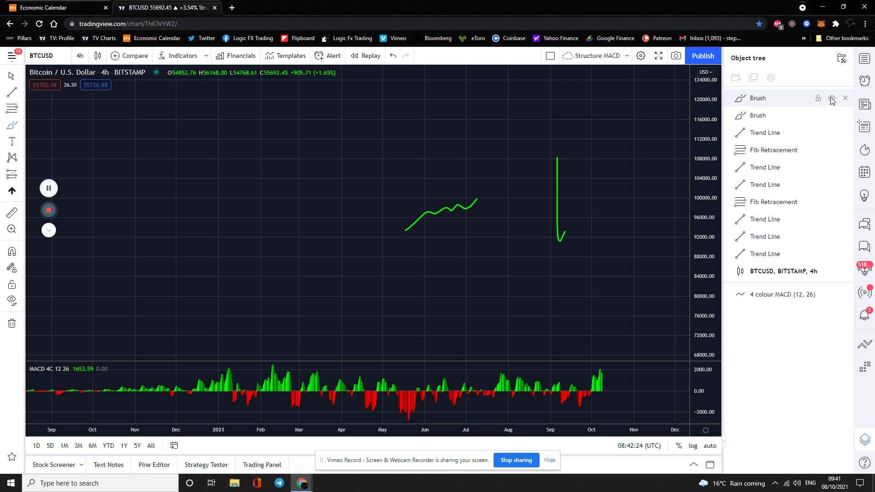
{"action": "left_click", "coordinate": [846, 99]}
{"action": "left_click", "coordinate": [845, 98]}
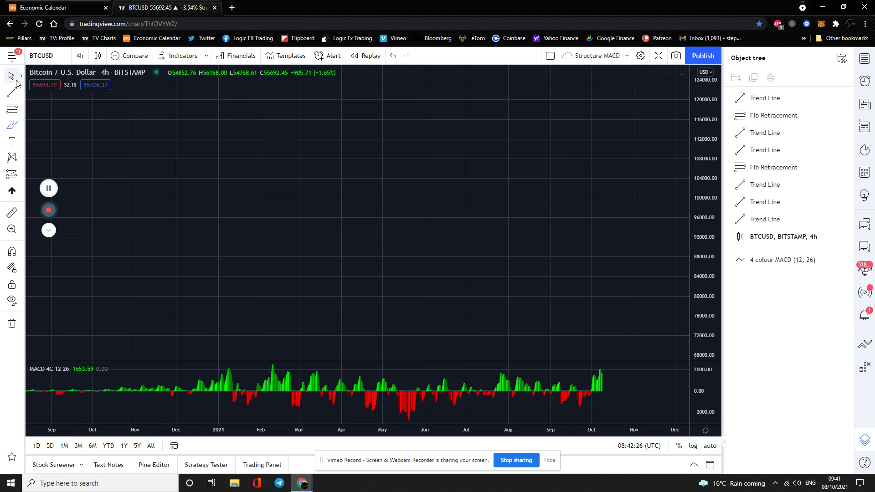
Brush a sideways path near 90000 that turns up to about 98000, plus a nearly flat line near 87000
{"action": "left_click", "coordinate": [13, 127]}
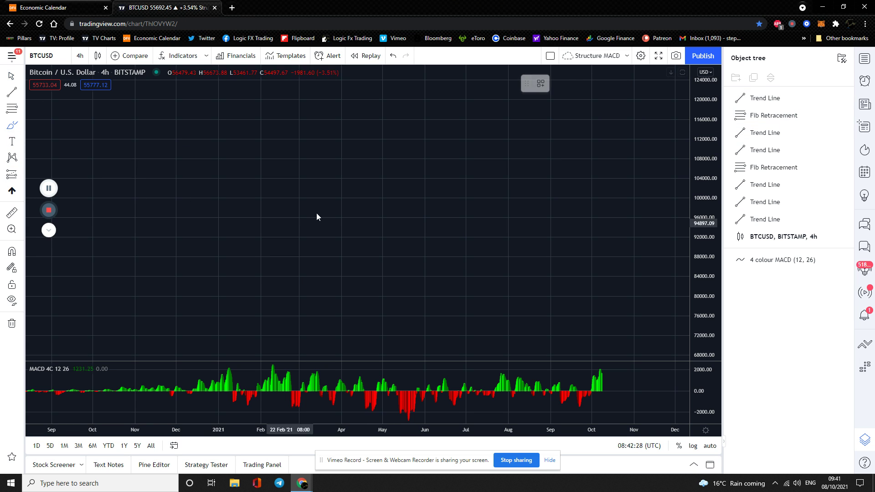
{"action": "mouse_move", "coordinate": [200, 246]}
{"action": "left_mouse_down"}
{"action": "mouse_move", "coordinate": [267, 238]}
{"action": "mouse_move", "coordinate": [379, 250]}
{"action": "mouse_move", "coordinate": [438, 234]}
{"action": "left_mouse_up"}
{"action": "left_click_drag", "start_coordinate": [486, 259], "coordinate": [624, 260]}
{"action": "mouse_move", "coordinate": [437, 237]}
{"action": "left_mouse_down"}
{"action": "mouse_move", "coordinate": [478, 221]}
{"action": "mouse_move", "coordinate": [478, 208]}
{"action": "left_mouse_up"}
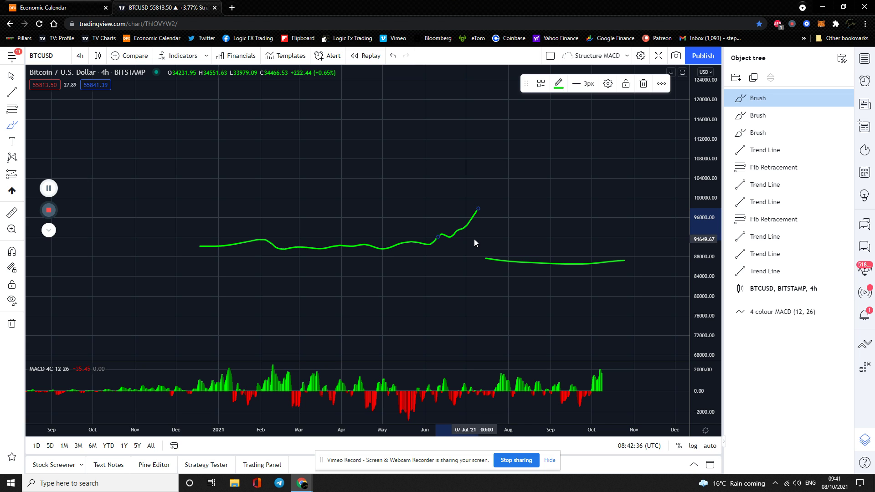
Brush a steep rising arrow to about 118000 and handwrite 50 and 3000 beside it
{"action": "mouse_move", "coordinate": [494, 214]}
{"action": "left_mouse_down"}
{"action": "mouse_move", "coordinate": [534, 112]}
{"action": "mouse_move", "coordinate": [569, 125]}
{"action": "mouse_move", "coordinate": [611, 107]}
{"action": "left_mouse_up"}
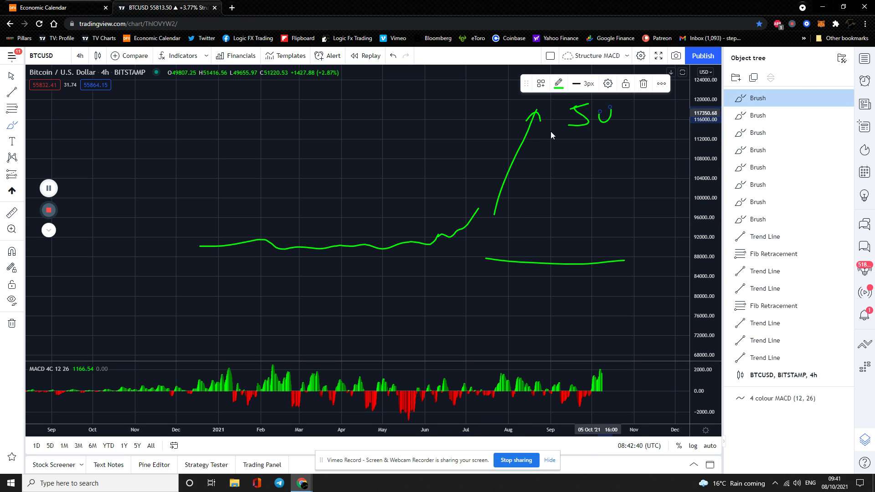
{"action": "left_click_drag", "start_coordinate": [565, 145], "coordinate": [553, 165]}
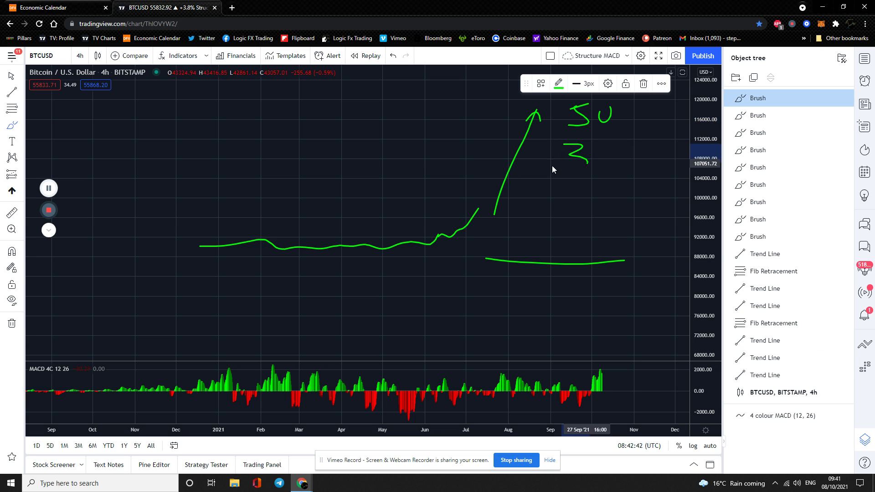
{"action": "mouse_move", "coordinate": [601, 147]}
{"action": "left_mouse_down"}
{"action": "mouse_move", "coordinate": [595, 156]}
{"action": "mouse_move", "coordinate": [665, 142]}
{"action": "mouse_move", "coordinate": [635, 147]}
{"action": "mouse_move", "coordinate": [631, 159]}
{"action": "left_mouse_up"}
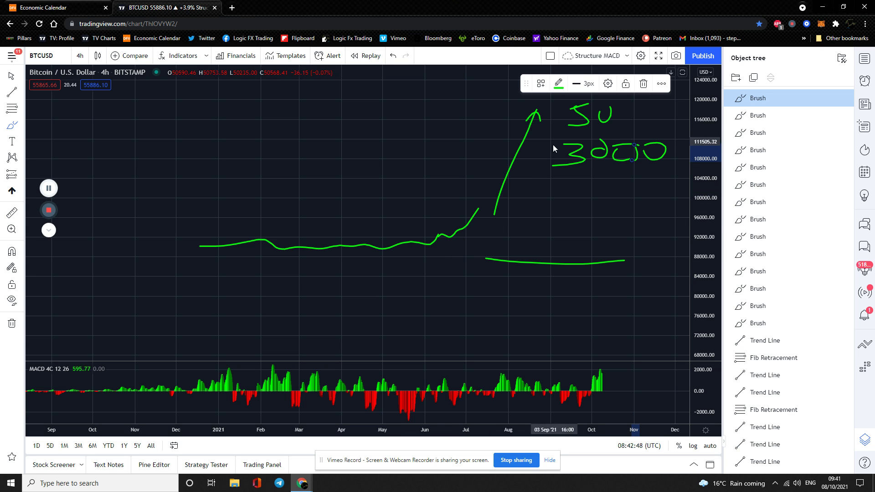
Handwrite 50 and 100, brush a drop from the 50 to about 97000 rising back to the 100, and a smaller rising arrow to the 50
{"action": "mouse_move", "coordinate": [297, 133]}
{"action": "left_mouse_down"}
{"action": "mouse_move", "coordinate": [301, 145]}
{"action": "mouse_move", "coordinate": [266, 155]}
{"action": "mouse_move", "coordinate": [326, 129]}
{"action": "left_mouse_up"}
{"action": "left_click_drag", "start_coordinate": [326, 129], "coordinate": [344, 136]}
{"action": "mouse_move", "coordinate": [420, 82]}
{"action": "left_mouse_down"}
{"action": "mouse_move", "coordinate": [411, 101]}
{"action": "mouse_move", "coordinate": [451, 84]}
{"action": "mouse_move", "coordinate": [468, 91]}
{"action": "left_mouse_up"}
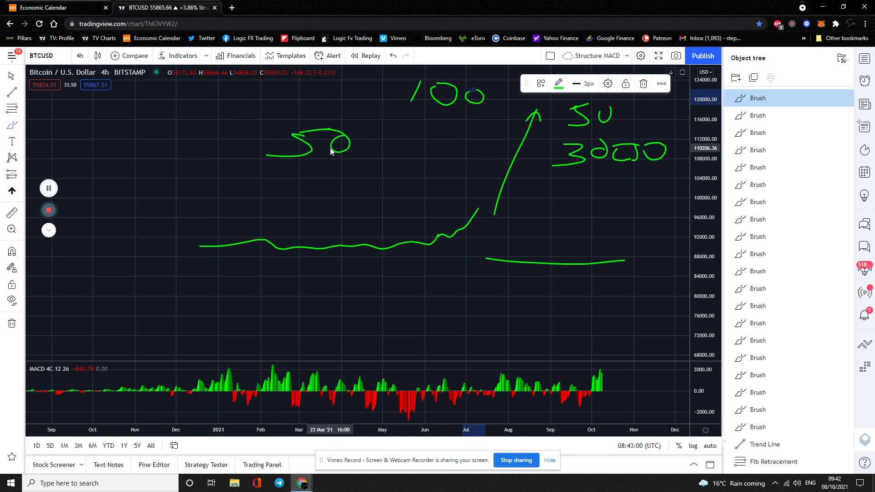
{"action": "mouse_move", "coordinate": [346, 129]}
{"action": "left_mouse_down"}
{"action": "mouse_move", "coordinate": [390, 211]}
{"action": "mouse_move", "coordinate": [431, 97]}
{"action": "mouse_move", "coordinate": [436, 111]}
{"action": "left_mouse_up"}
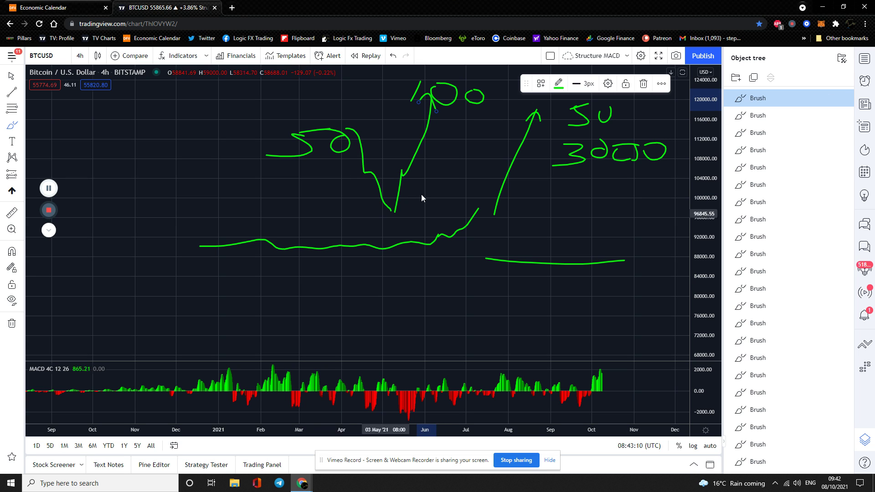
{"action": "mouse_move", "coordinate": [236, 173]}
{"action": "left_mouse_down"}
{"action": "mouse_move", "coordinate": [248, 197]}
{"action": "mouse_move", "coordinate": [289, 132]}
{"action": "mouse_move", "coordinate": [293, 143]}
{"action": "left_mouse_up"}
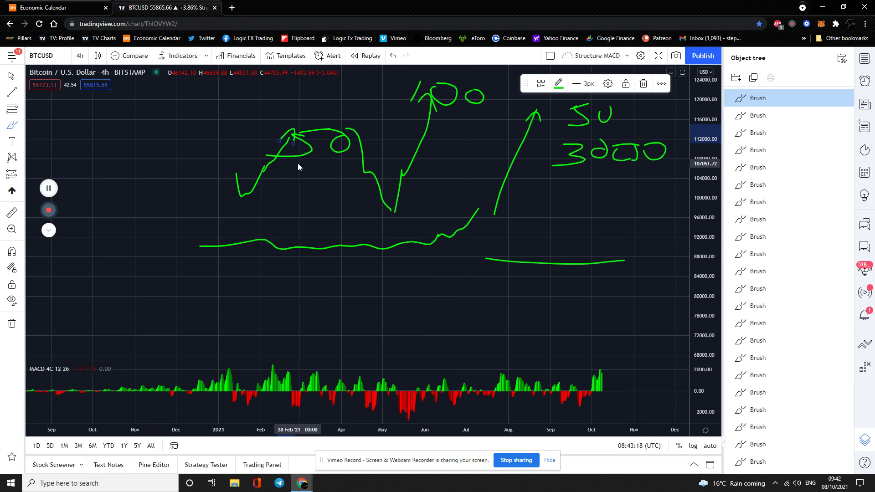
Delete all brush drawings from the BTCUSD chart, keeping the trend lines and Fib retracements
{"action": "left_click", "coordinate": [845, 98]}
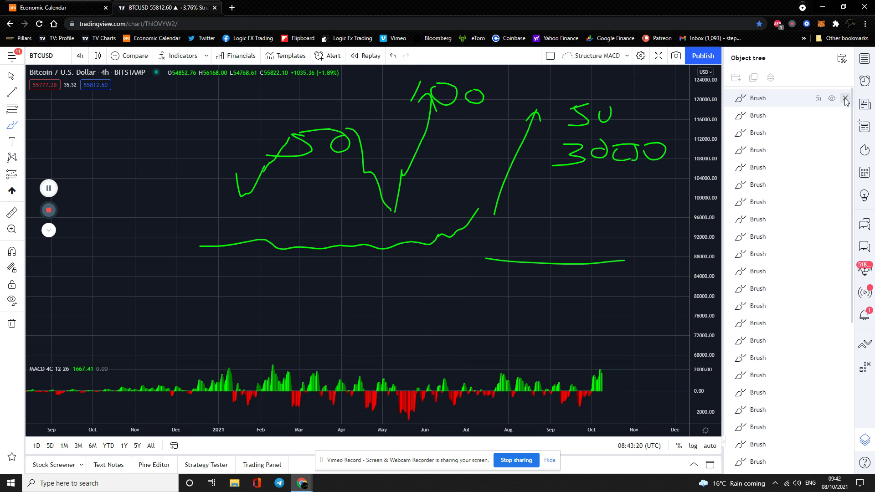
{"action": "left_click", "coordinate": [845, 98]}
{"action": "left_click", "coordinate": [845, 99]}
{"action": "left_click", "coordinate": [846, 98]}
{"action": "left_click", "coordinate": [846, 98]}
{"action": "left_click", "coordinate": [846, 99]}
{"action": "left_click", "coordinate": [845, 98]}
{"action": "left_click", "coordinate": [845, 98]}
{"action": "left_click", "coordinate": [845, 98]}
{"action": "left_click", "coordinate": [846, 99]}
{"action": "left_click", "coordinate": [846, 98]}
{"action": "left_click", "coordinate": [846, 99]}
{"action": "left_click", "coordinate": [845, 99]}
{"action": "left_click", "coordinate": [846, 98]}
{"action": "left_click", "coordinate": [845, 99]}
{"action": "left_click", "coordinate": [846, 98]}
{"action": "left_click", "coordinate": [845, 98]}
{"action": "left_click", "coordinate": [845, 99]}
{"action": "left_click", "coordinate": [845, 98]}
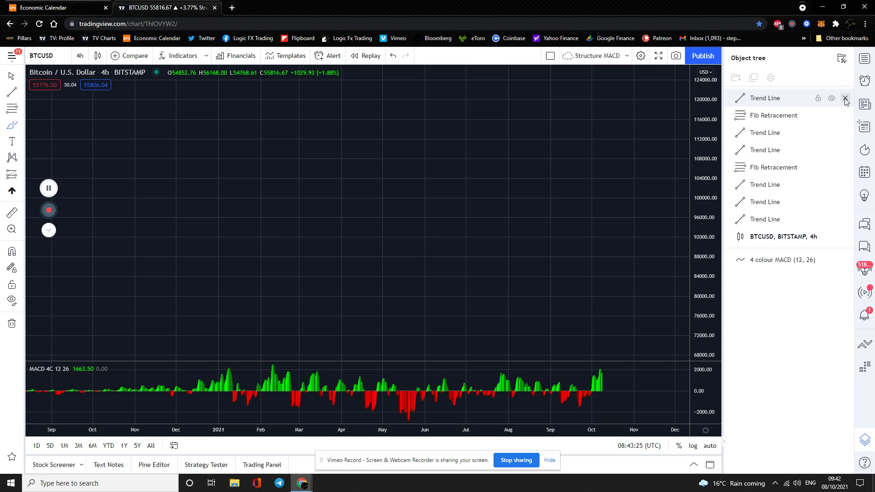
Open the ETHUSD chart from the watchlist
{"action": "left_click", "coordinate": [866, 59]}
{"action": "left_click", "coordinate": [866, 58]}
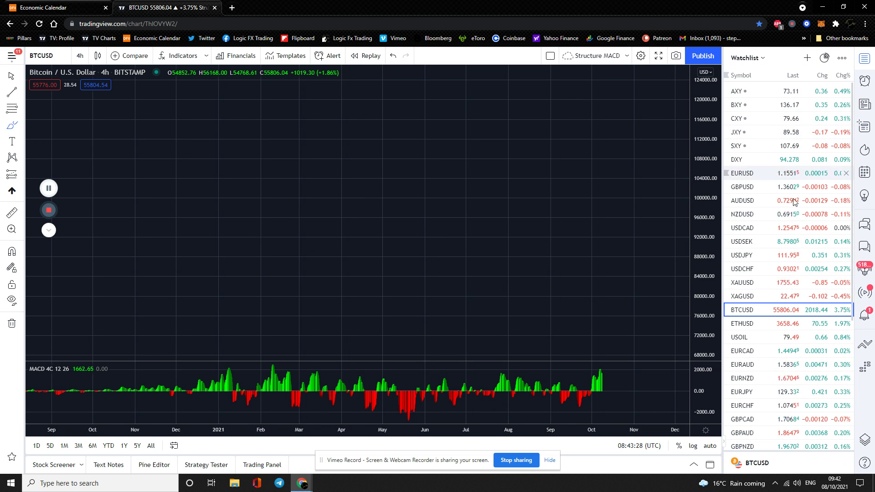
{"action": "scroll", "coordinate": [781, 227], "scroll_direction": "down", "scroll_amount": 5}
{"action": "left_click", "coordinate": [751, 190]}
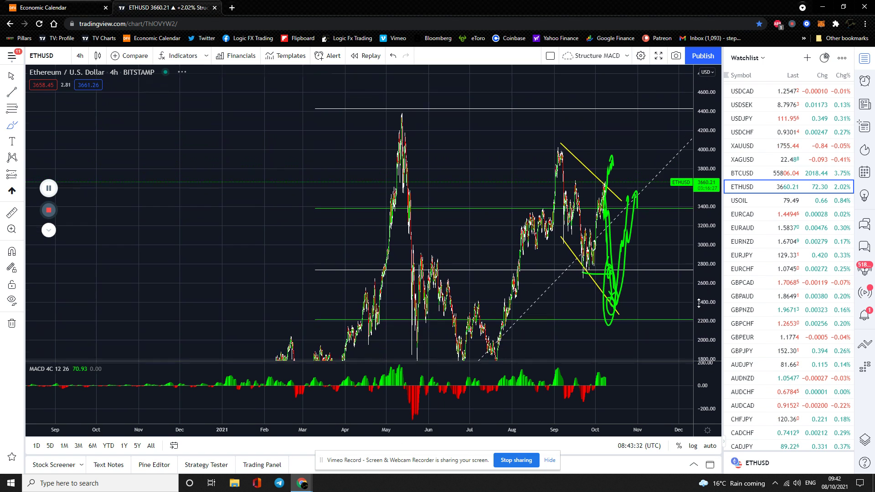
{"action": "scroll", "coordinate": [486, 219], "scroll_direction": "up", "scroll_amount": 5}
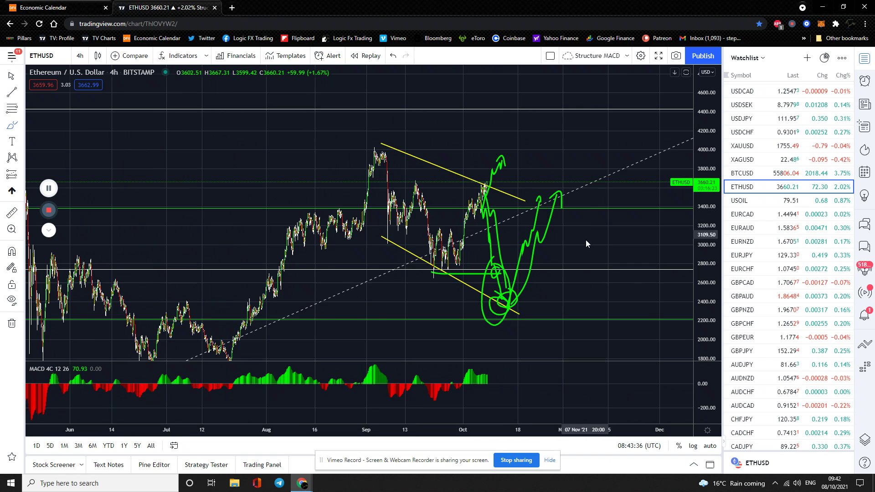
{"action": "scroll", "coordinate": [587, 242], "scroll_direction": "up", "scroll_amount": 2}
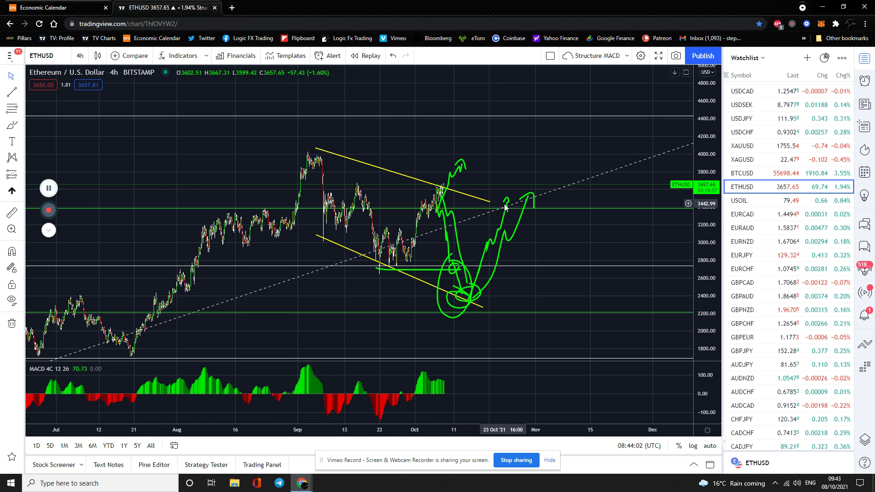
Reposition the upper yellow trend line on ETHUSD to run from about 4050 on 4 Sep '21 down to about 3608 in mid-October
{"action": "left_click_drag", "start_coordinate": [490, 200], "coordinate": [492, 177]}
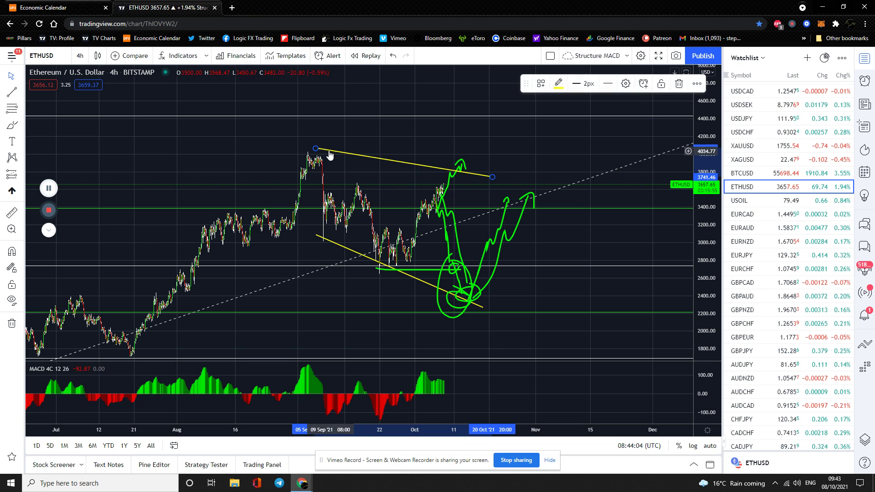
{"action": "left_click_drag", "start_coordinate": [315, 149], "coordinate": [310, 150]}
{"action": "left_click_drag", "start_coordinate": [493, 178], "coordinate": [492, 152]}
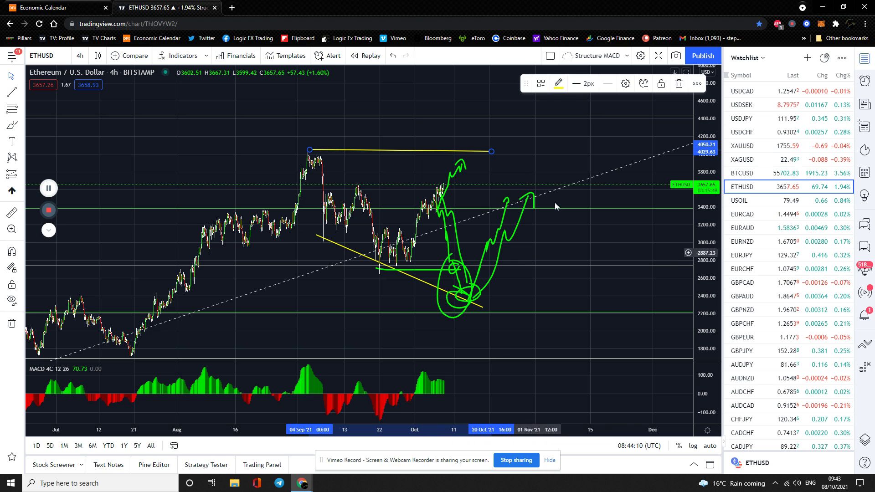
{"action": "left_click_drag", "start_coordinate": [494, 152], "coordinate": [477, 189]}
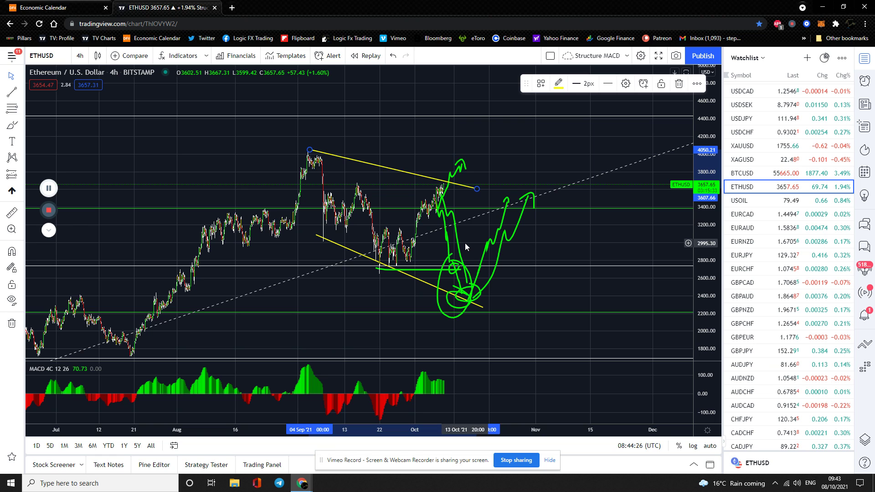
Brush a short line near 3000, long narrow outlines from the October prices down to about 0, and a box around the recent high
{"action": "scroll", "coordinate": [567, 234], "scroll_direction": "down", "scroll_amount": 1}
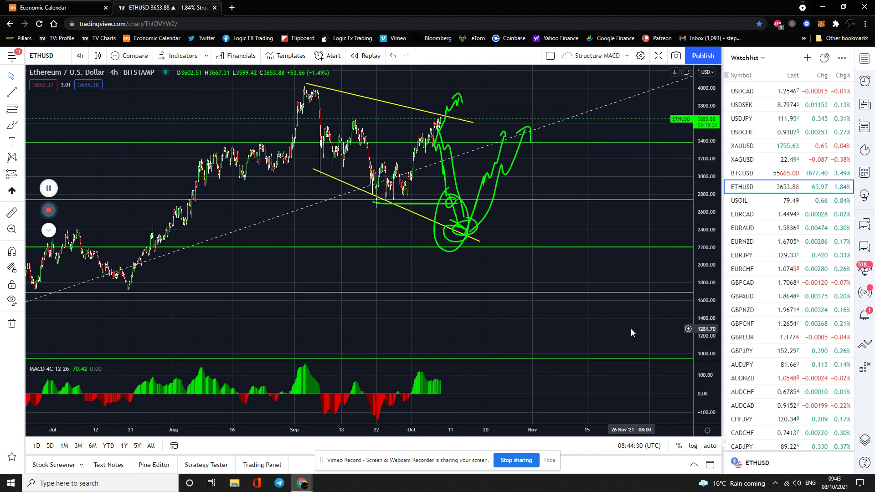
{"action": "left_click_drag", "start_coordinate": [600, 332], "coordinate": [601, 253]}
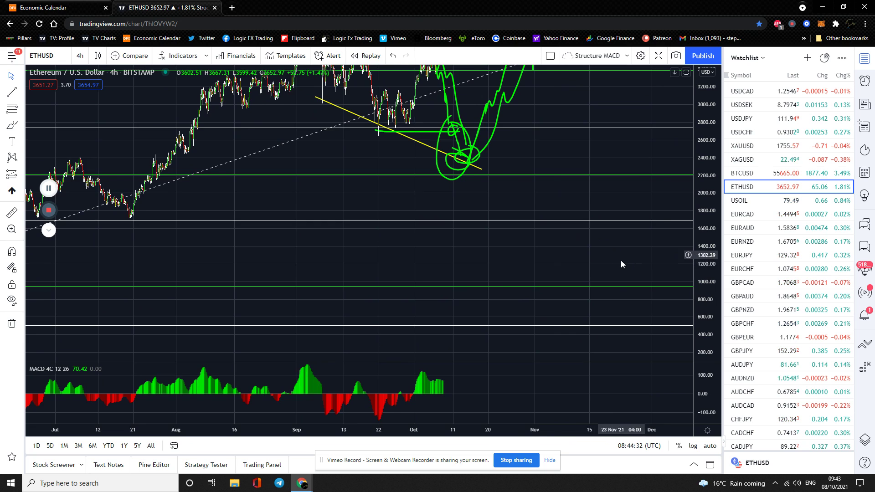
{"action": "scroll", "coordinate": [619, 260], "scroll_direction": "down", "scroll_amount": 2}
{"action": "left_click_drag", "start_coordinate": [710, 220], "coordinate": [710, 273]}
{"action": "left_click_drag", "start_coordinate": [509, 238], "coordinate": [461, 251]}
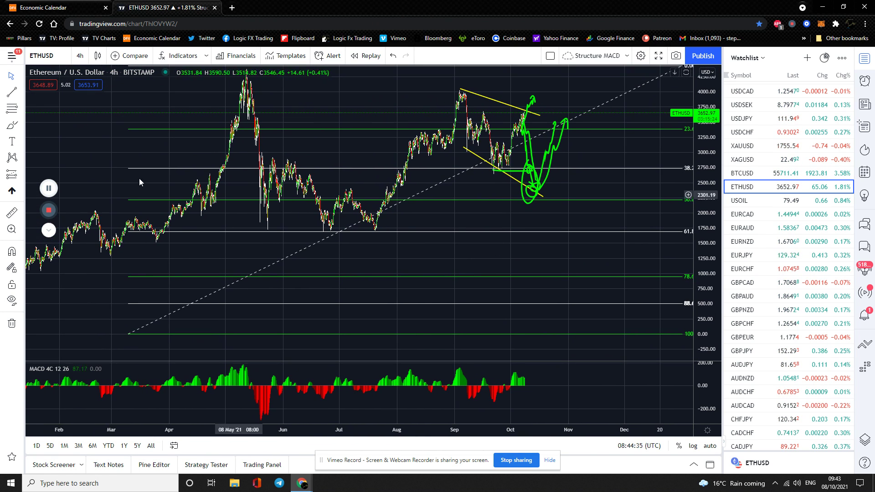
{"action": "left_click", "coordinate": [21, 125]}
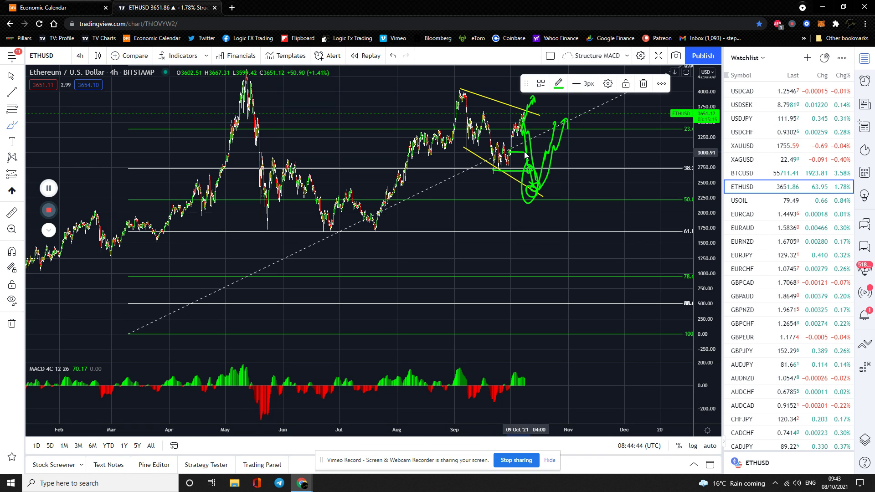
{"action": "left_click_drag", "start_coordinate": [522, 200], "coordinate": [537, 322]}
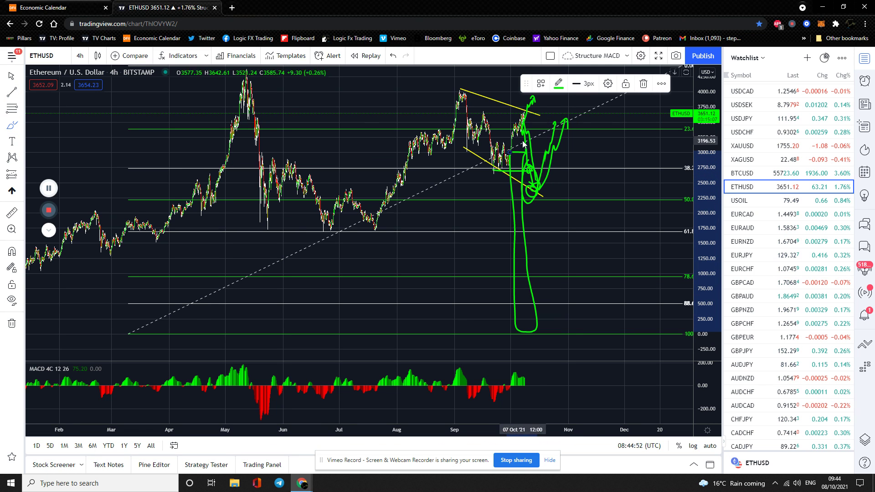
{"action": "mouse_move", "coordinate": [513, 152]}
{"action": "left_mouse_down"}
{"action": "mouse_move", "coordinate": [509, 127]}
{"action": "mouse_move", "coordinate": [524, 117]}
{"action": "left_mouse_up"}
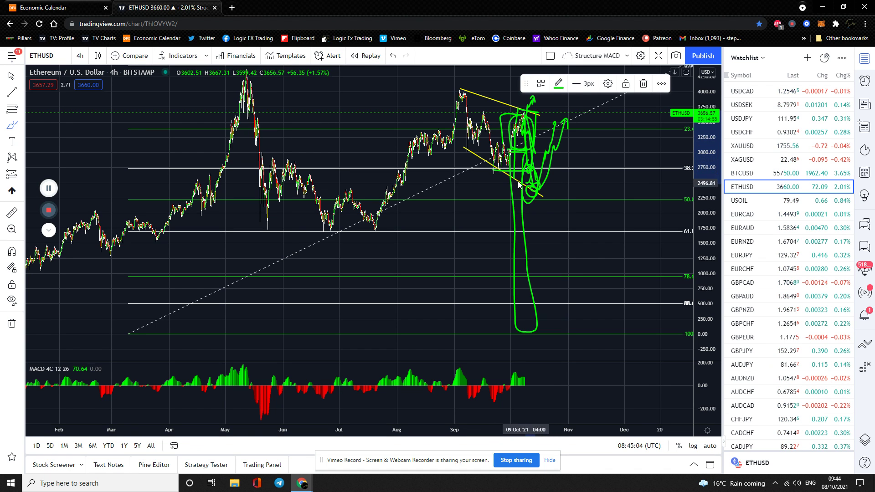
{"action": "mouse_move", "coordinate": [536, 114]}
{"action": "left_mouse_down"}
{"action": "mouse_move", "coordinate": [548, 327]}
{"action": "mouse_move", "coordinate": [510, 327]}
{"action": "mouse_move", "coordinate": [518, 160]}
{"action": "left_mouse_up"}
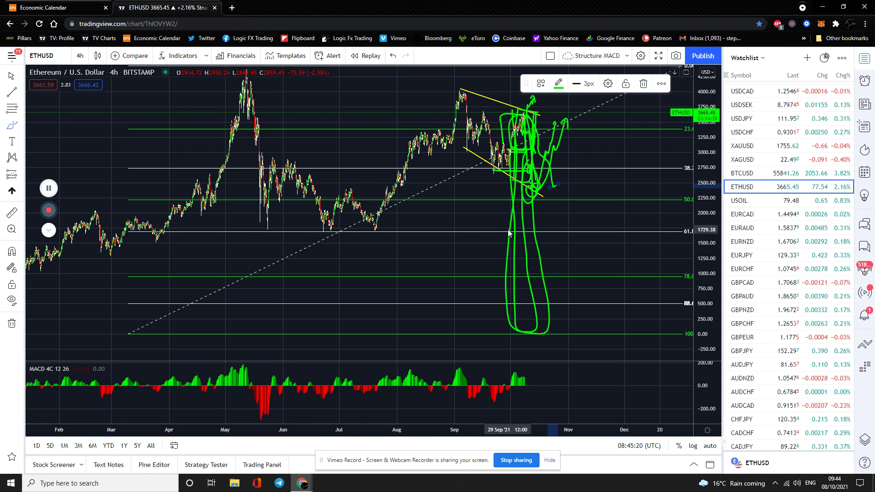
Brush a long horizontal line along the 61.8 Fib level and three short horizontal marks near 2475, 2200 and 1950 below October's price
{"action": "left_click_drag", "start_coordinate": [252, 228], "coordinate": [634, 232]}
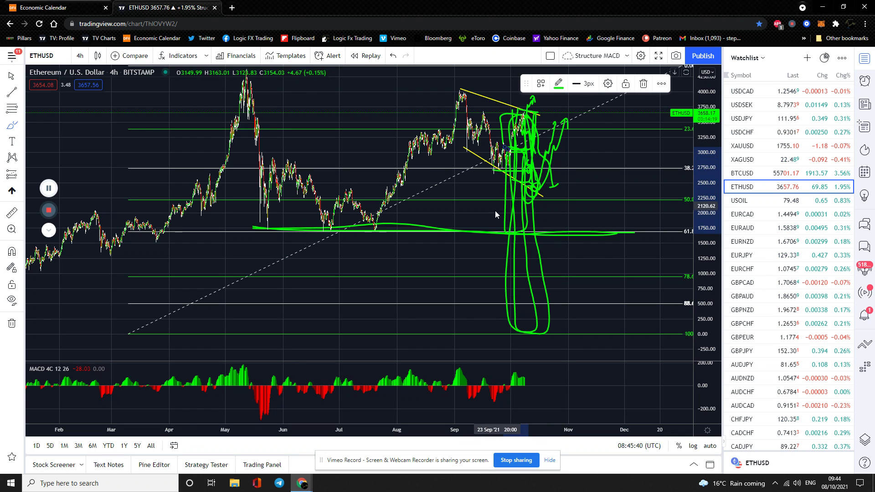
{"action": "left_click_drag", "start_coordinate": [499, 184], "coordinate": [566, 183]}
{"action": "left_click_drag", "start_coordinate": [497, 201], "coordinate": [538, 200]}
{"action": "left_click_drag", "start_coordinate": [504, 215], "coordinate": [528, 215]}
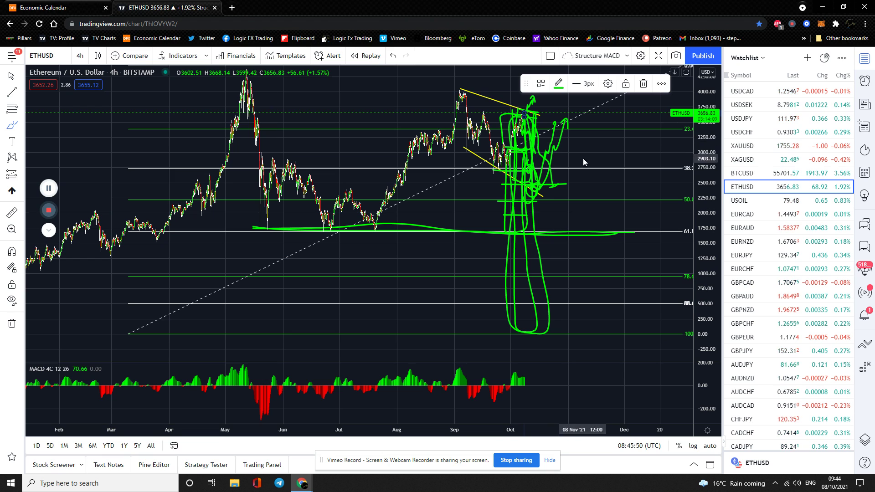
Delete all brush drawings from the ETHUSD chart, keeping the yellow trend lines and Fib retracement
{"action": "left_click", "coordinate": [643, 91]}
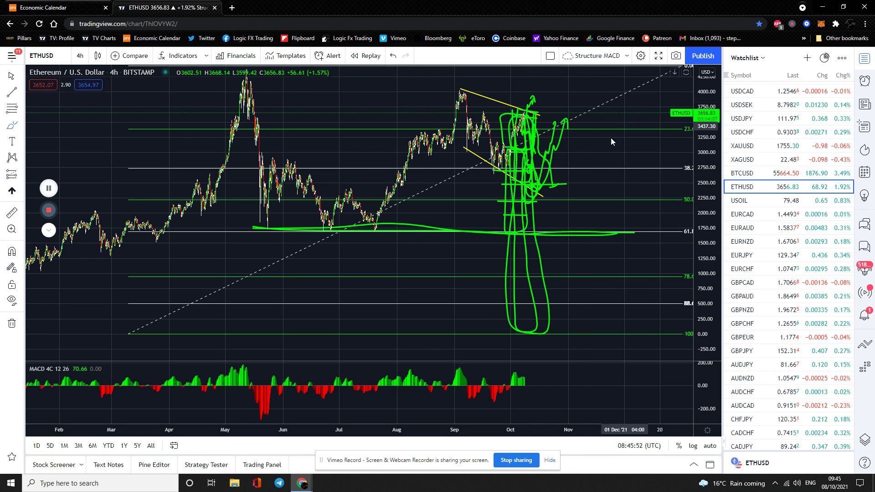
{"action": "right_click", "coordinate": [583, 150]}
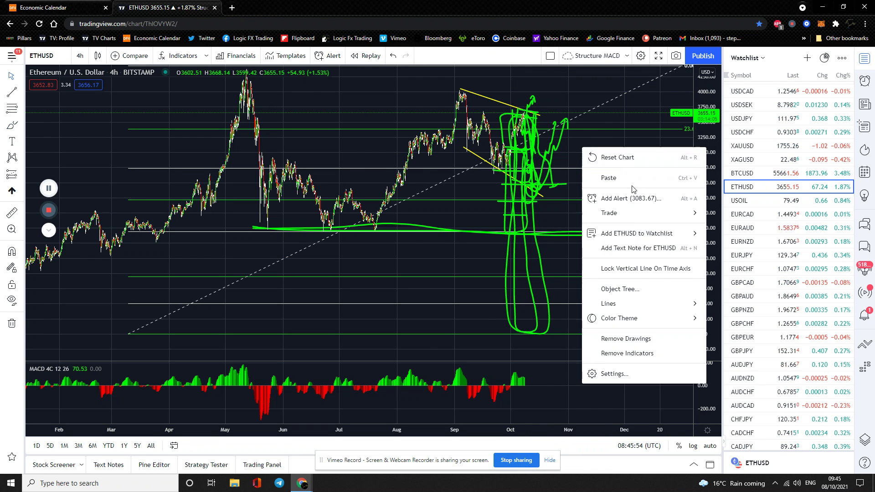
{"action": "left_click", "coordinate": [608, 286]}
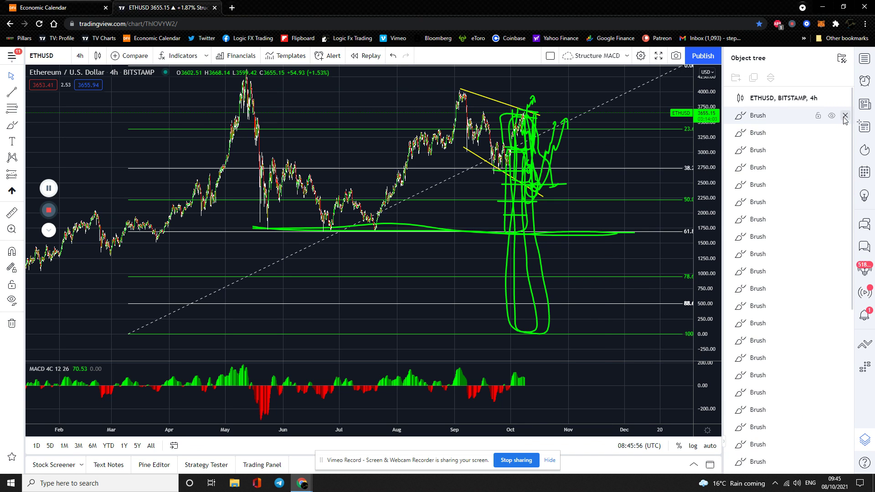
{"action": "left_click", "coordinate": [845, 116]}
{"action": "left_click", "coordinate": [845, 116]}
{"action": "left_click", "coordinate": [845, 116]}
{"action": "left_click", "coordinate": [845, 116]}
{"action": "left_click", "coordinate": [845, 115]}
{"action": "left_click", "coordinate": [845, 116]}
{"action": "left_click", "coordinate": [845, 116]}
{"action": "left_click", "coordinate": [845, 116]}
{"action": "left_click", "coordinate": [845, 116]}
{"action": "left_click", "coordinate": [845, 116]}
{"action": "left_click", "coordinate": [845, 116]}
{"action": "left_click", "coordinate": [845, 116]}
{"action": "left_click", "coordinate": [845, 116]}
{"action": "left_click", "coordinate": [844, 116]}
Open the USOIL chart and shift the brushed falling zigzag slightly later and higher so its low reaches about 72
{"action": "left_click", "coordinate": [865, 63]}
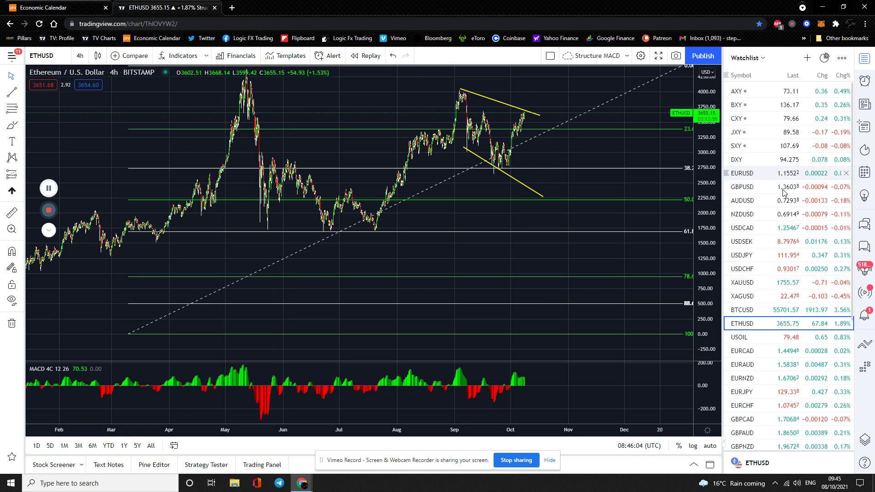
{"action": "scroll", "coordinate": [775, 192], "scroll_direction": "down", "scroll_amount": 3}
{"action": "left_click", "coordinate": [758, 202]}
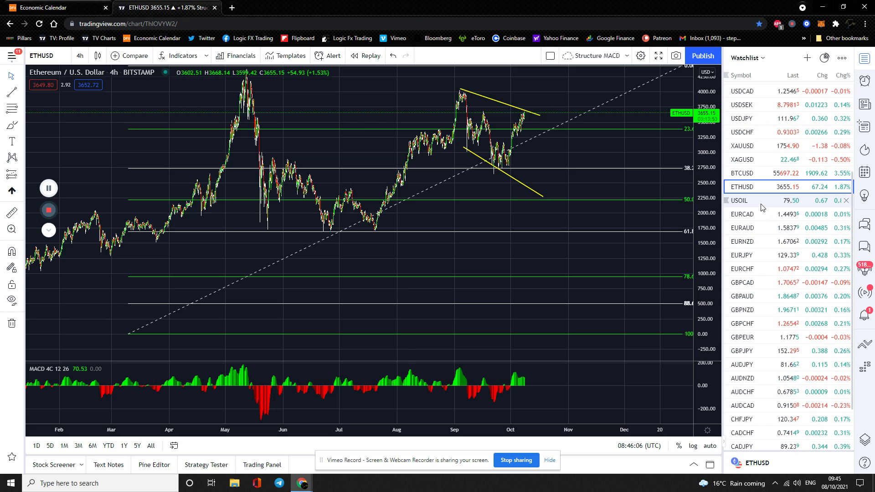
{"action": "left_click_drag", "start_coordinate": [707, 231], "coordinate": [685, 250]}
{"action": "left_click_drag", "start_coordinate": [528, 274], "coordinate": [474, 266]}
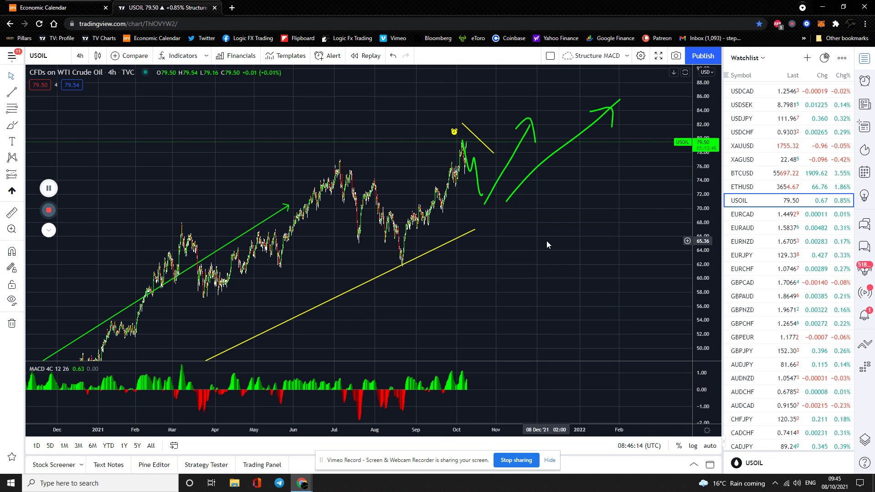
{"action": "left_click_drag", "start_coordinate": [469, 174], "coordinate": [476, 169]}
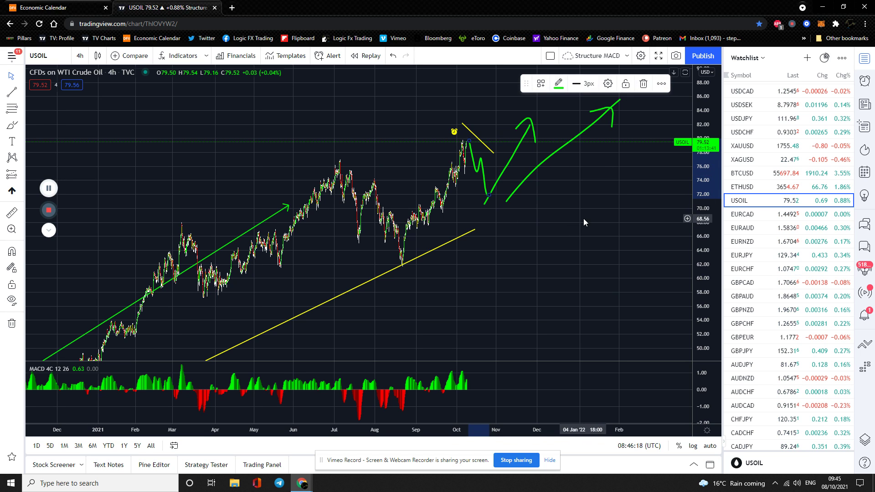
{"action": "left_click", "coordinate": [183, 129]}
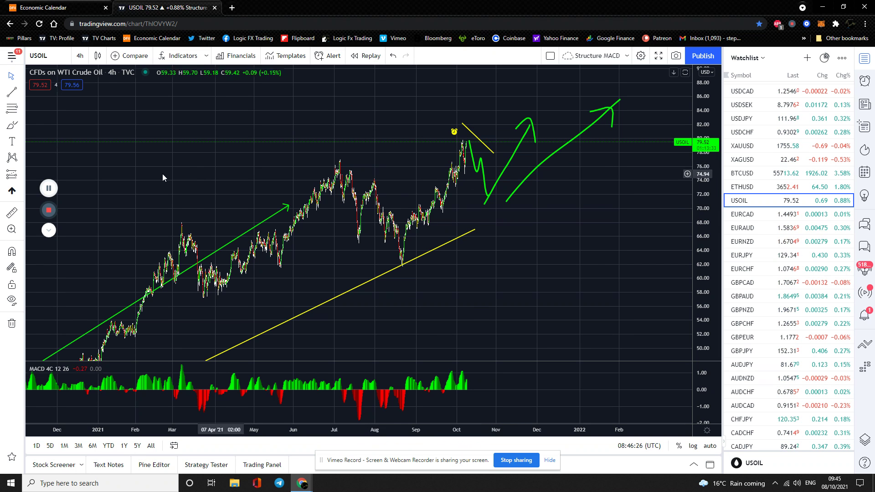
{"action": "scroll", "coordinate": [274, 173], "scroll_direction": "down", "scroll_amount": 2}
{"action": "scroll", "coordinate": [490, 189], "scroll_direction": "up", "scroll_amount": 2}
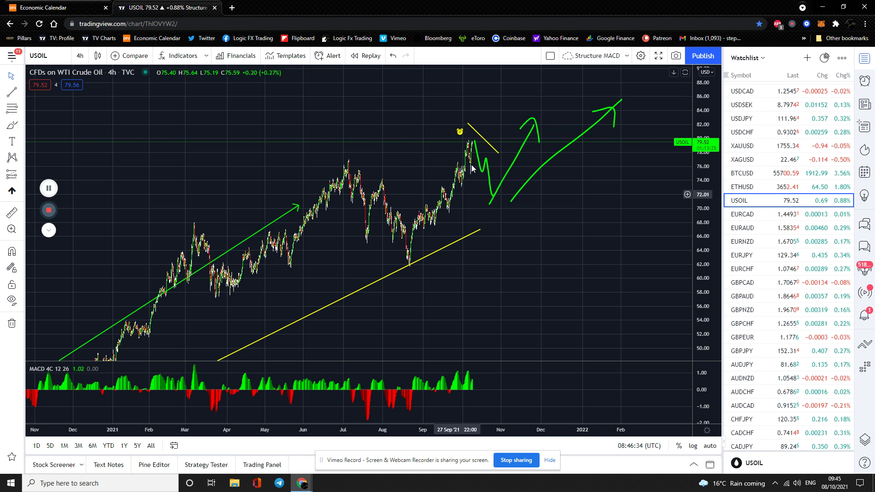
Open the EURCAD chart and set its timeframe to 1 hour
{"action": "left_click", "coordinate": [747, 215]}
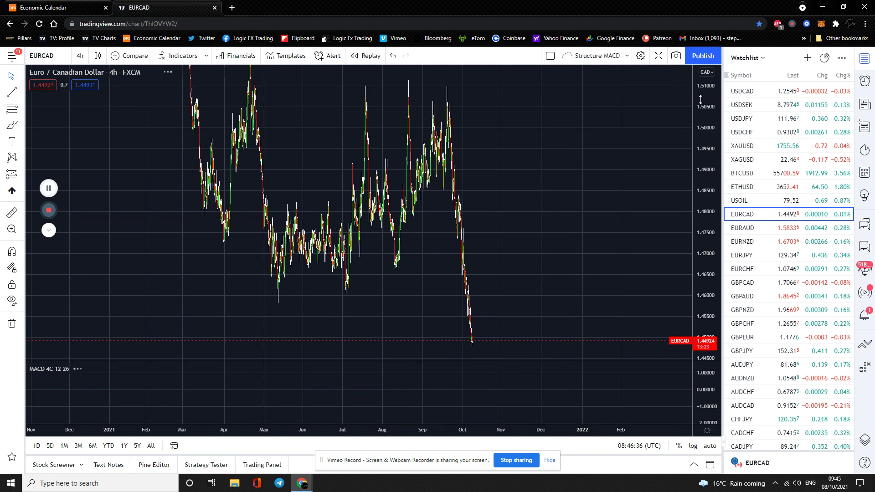
{"action": "left_click", "coordinate": [80, 55]}
{"action": "left_click", "coordinate": [89, 294]}
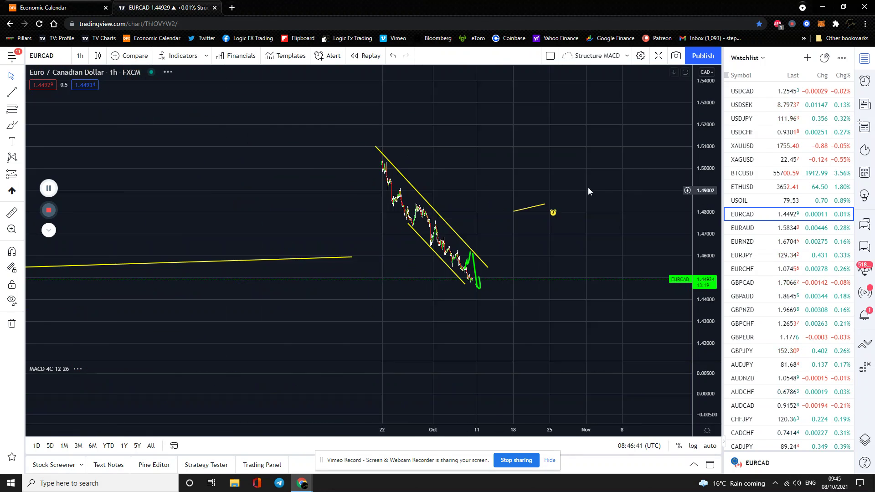
{"action": "left_click_drag", "start_coordinate": [436, 288], "coordinate": [551, 197]}
{"action": "left_click_drag", "start_coordinate": [695, 250], "coordinate": [695, 283]}
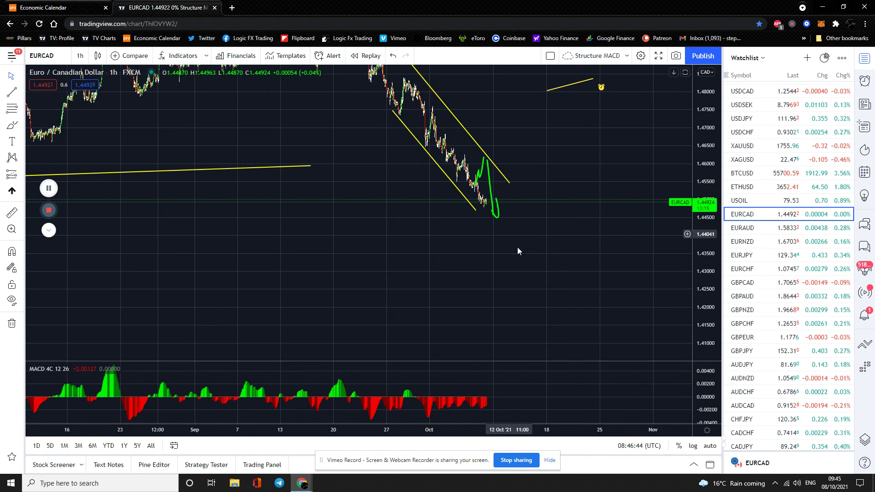
{"action": "left_click_drag", "start_coordinate": [529, 275], "coordinate": [560, 254]}
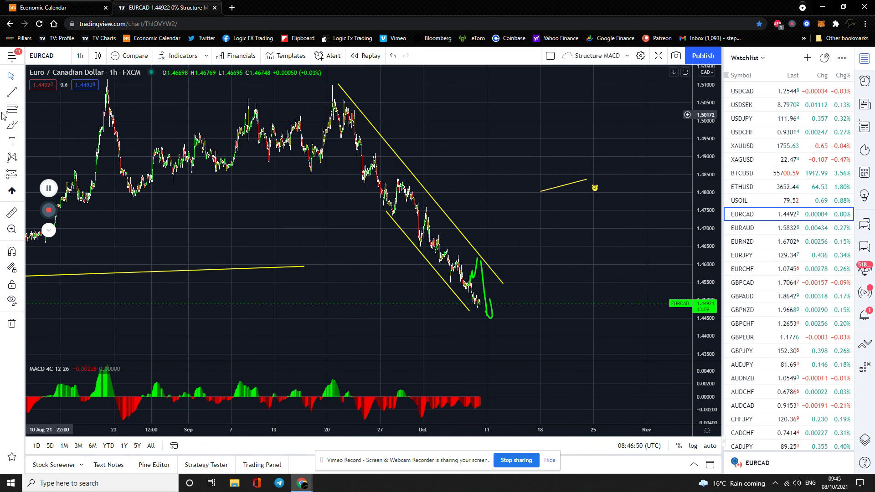
Add a rising trend line on the EURCAD chart from the 17 August low near 1.4746 to about 1.4954 on 4 October
{"action": "left_click", "coordinate": [8, 95]}
{"action": "left_click", "coordinate": [77, 211]}
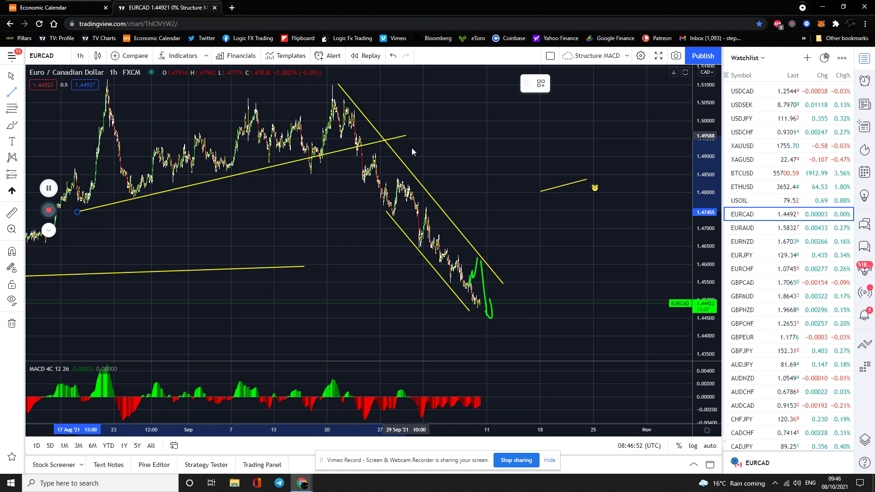
{"action": "left_click", "coordinate": [435, 137]}
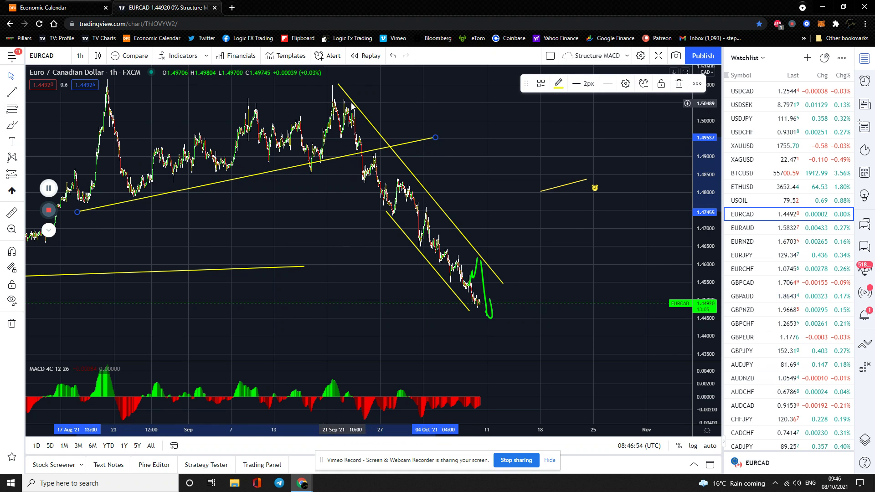
Brush over EURCAD's September peaks and trace the zigzag decline from about 1.504 down to about 1.446
{"action": "left_click", "coordinate": [12, 125]}
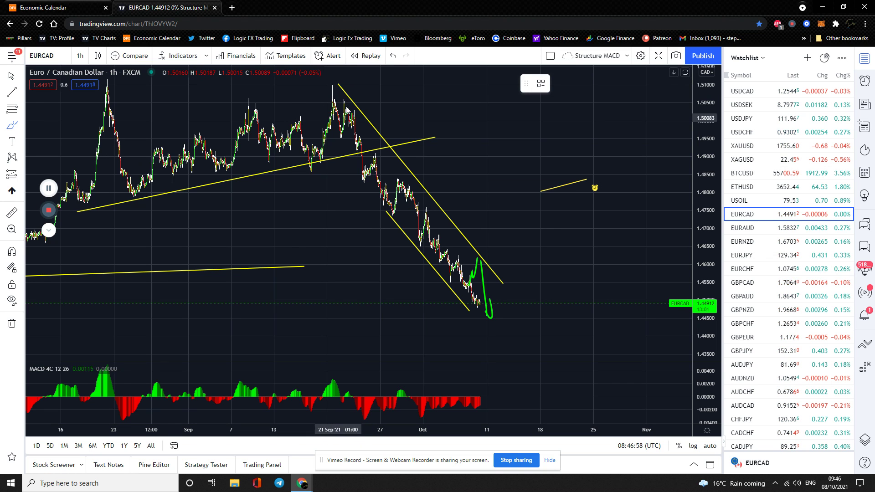
{"action": "mouse_move", "coordinate": [332, 102]}
{"action": "left_mouse_down"}
{"action": "mouse_move", "coordinate": [342, 135]}
{"action": "mouse_move", "coordinate": [357, 146]}
{"action": "mouse_move", "coordinate": [360, 178]}
{"action": "left_mouse_up"}
{"action": "mouse_move", "coordinate": [253, 111]}
{"action": "left_mouse_down"}
{"action": "mouse_move", "coordinate": [268, 146]}
{"action": "mouse_move", "coordinate": [292, 136]}
{"action": "mouse_move", "coordinate": [314, 173]}
{"action": "left_mouse_up"}
{"action": "mouse_move", "coordinate": [348, 106]}
{"action": "left_mouse_down"}
{"action": "mouse_move", "coordinate": [360, 179]}
{"action": "mouse_move", "coordinate": [370, 165]}
{"action": "mouse_move", "coordinate": [361, 183]}
{"action": "mouse_move", "coordinate": [371, 153]}
{"action": "mouse_move", "coordinate": [387, 205]}
{"action": "mouse_move", "coordinate": [408, 194]}
{"action": "mouse_move", "coordinate": [429, 209]}
{"action": "mouse_move", "coordinate": [485, 314]}
{"action": "left_mouse_up"}
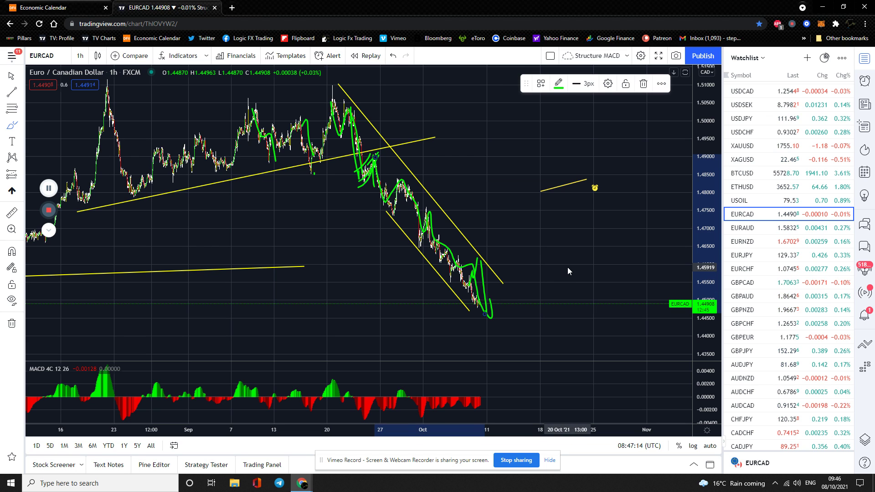
Brush a EURCAD rebound from about 1.4475 to 1.4705 and back down, with horizontal marks at both levels and a circled low
{"action": "mouse_move", "coordinate": [486, 297]}
{"action": "left_mouse_down"}
{"action": "mouse_move", "coordinate": [455, 306]}
{"action": "mouse_move", "coordinate": [475, 283]}
{"action": "mouse_move", "coordinate": [484, 301]}
{"action": "mouse_move", "coordinate": [557, 233]}
{"action": "mouse_move", "coordinate": [566, 241]}
{"action": "left_mouse_up"}
{"action": "left_click_drag", "start_coordinate": [469, 310], "coordinate": [600, 308]}
{"action": "left_click_drag", "start_coordinate": [617, 226], "coordinate": [567, 226]}
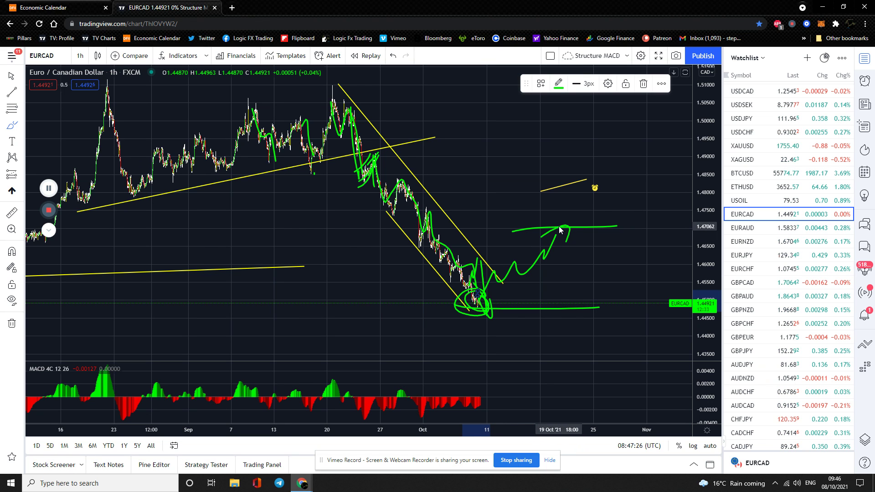
{"action": "mouse_move", "coordinate": [556, 231]}
{"action": "left_mouse_down"}
{"action": "mouse_move", "coordinate": [581, 278]}
{"action": "mouse_move", "coordinate": [584, 314]}
{"action": "mouse_move", "coordinate": [600, 308]}
{"action": "left_mouse_up"}
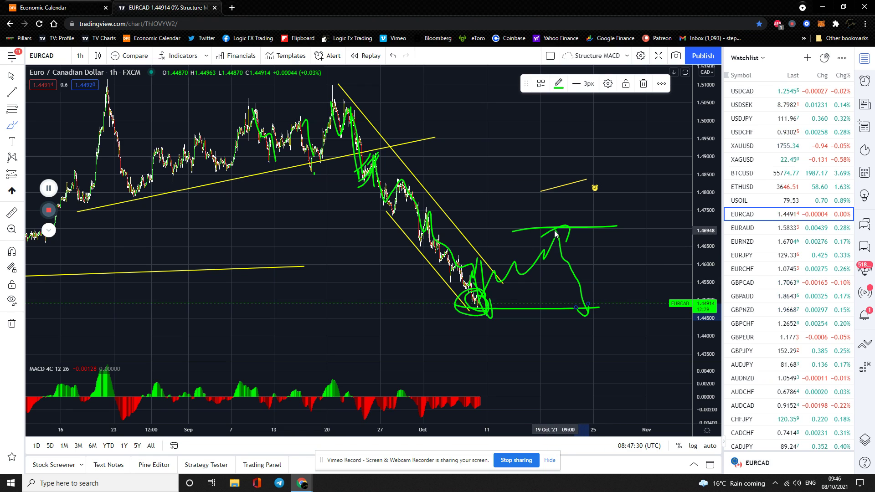
{"action": "mouse_move", "coordinate": [568, 263]}
{"action": "left_mouse_down"}
{"action": "mouse_move", "coordinate": [597, 205]}
{"action": "mouse_move", "coordinate": [639, 207]}
{"action": "mouse_move", "coordinate": [659, 163]}
{"action": "left_mouse_up"}
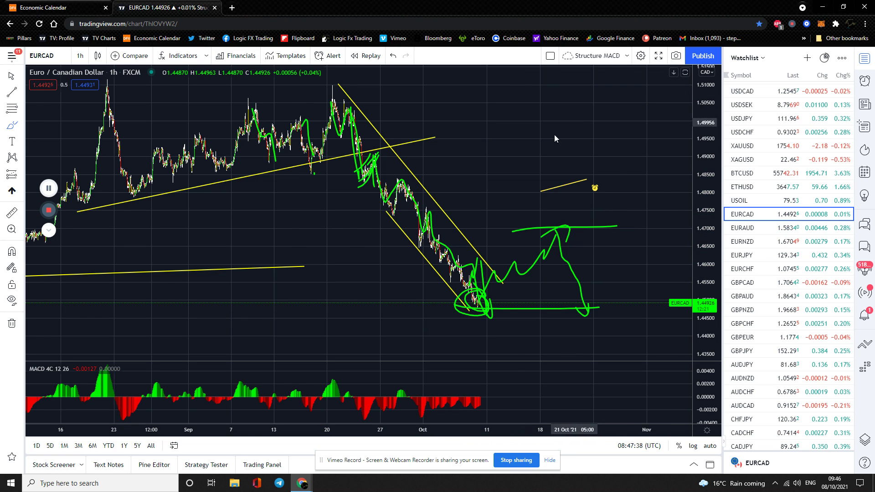
Delete all brush drawings from the EURCAD chart, including the older green zigzag, keeping the yellow trend lines
{"action": "right_click", "coordinate": [547, 146]}
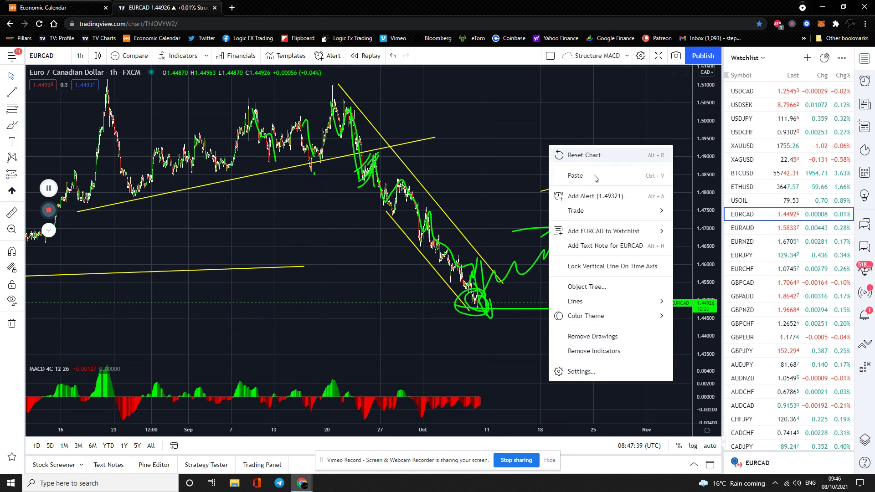
{"action": "left_click", "coordinate": [588, 288]}
{"action": "left_click", "coordinate": [846, 99]}
{"action": "left_click", "coordinate": [845, 99]}
{"action": "left_click", "coordinate": [845, 99]}
{"action": "left_click", "coordinate": [845, 100]}
{"action": "left_click", "coordinate": [846, 99]}
{"action": "left_click", "coordinate": [845, 99]}
{"action": "left_click", "coordinate": [845, 100]}
{"action": "left_click", "coordinate": [845, 100]}
{"action": "left_click", "coordinate": [845, 99]}
{"action": "left_click", "coordinate": [845, 100]}
{"action": "left_click", "coordinate": [845, 99]}
{"action": "left_click", "coordinate": [845, 99]}
{"action": "left_click", "coordinate": [846, 99]}
{"action": "left_click", "coordinate": [845, 99]}
{"action": "left_click", "coordinate": [845, 99]}
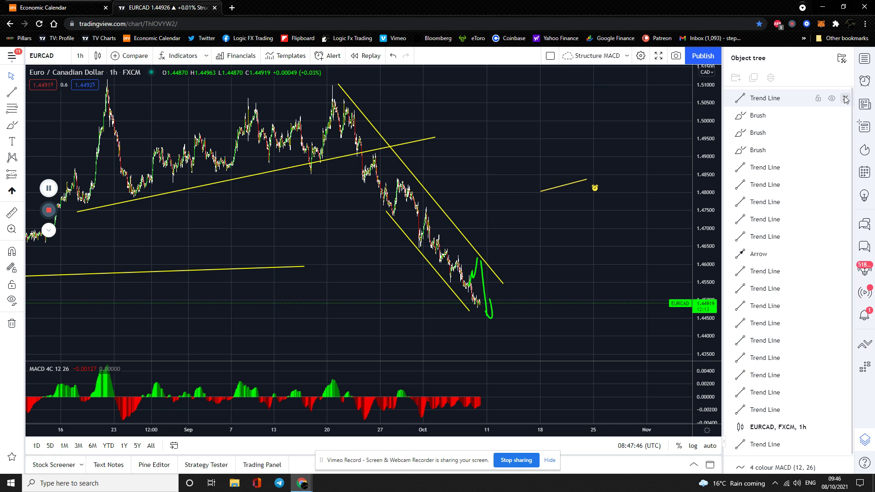
{"action": "left_click", "coordinate": [845, 99]}
{"action": "left_click", "coordinate": [844, 116]}
{"action": "left_click", "coordinate": [844, 116]}
{"action": "left_click", "coordinate": [845, 115]}
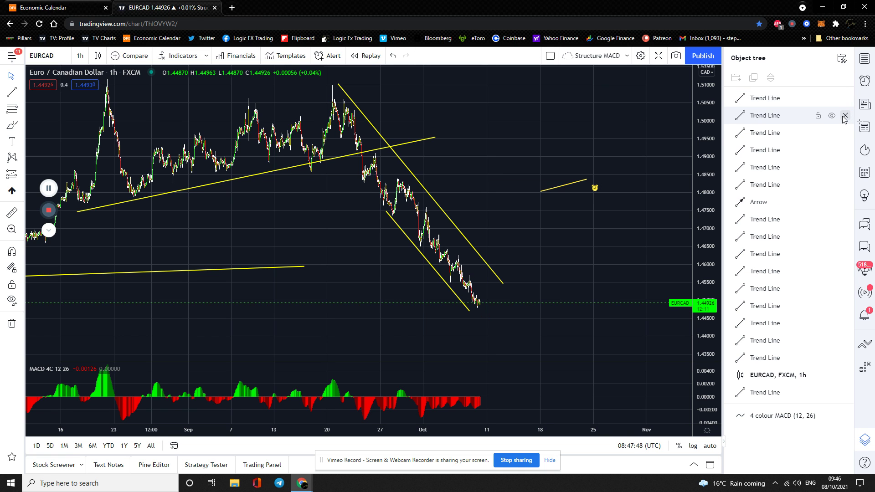
Open the EURAUD chart and move its yellow alert trend line to run from about 1.5758 up to 1.5952
{"action": "left_click", "coordinate": [863, 59]}
{"action": "scroll", "coordinate": [775, 205], "scroll_direction": "down", "scroll_amount": 4}
{"action": "left_click", "coordinate": [758, 189]}
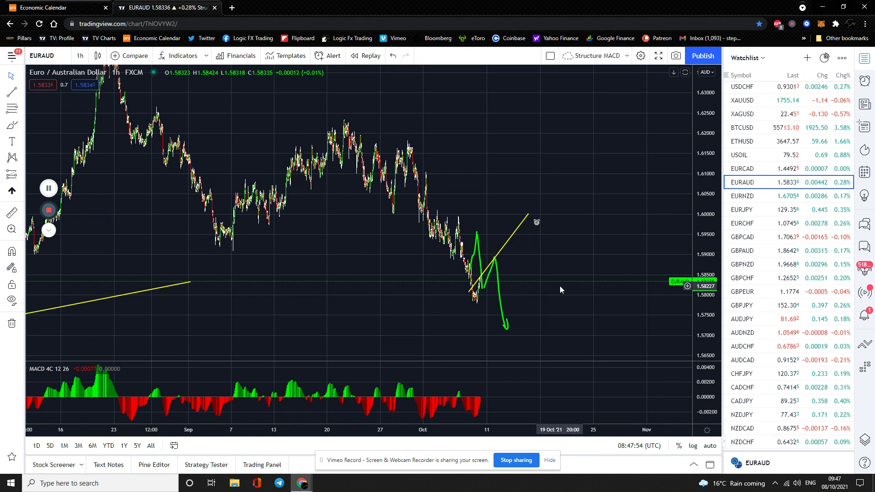
{"action": "scroll", "coordinate": [561, 286], "scroll_direction": "up", "scroll_amount": 3}
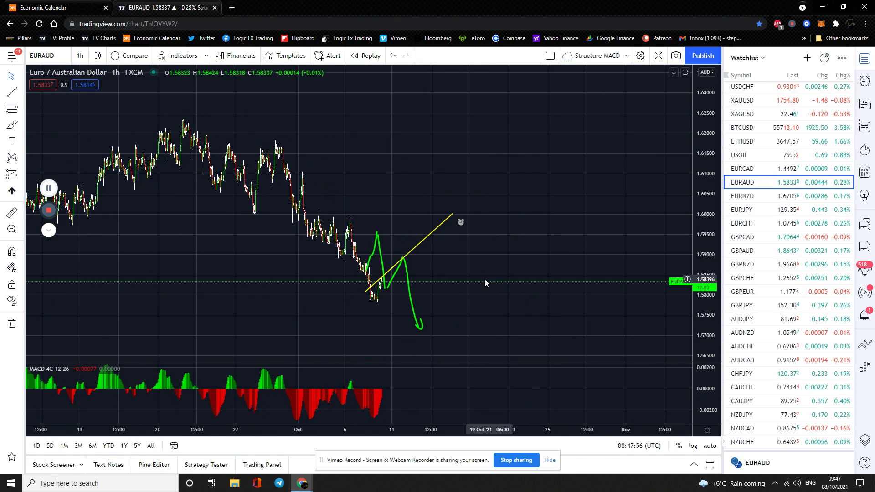
{"action": "left_click_drag", "start_coordinate": [413, 253], "coordinate": [424, 273]}
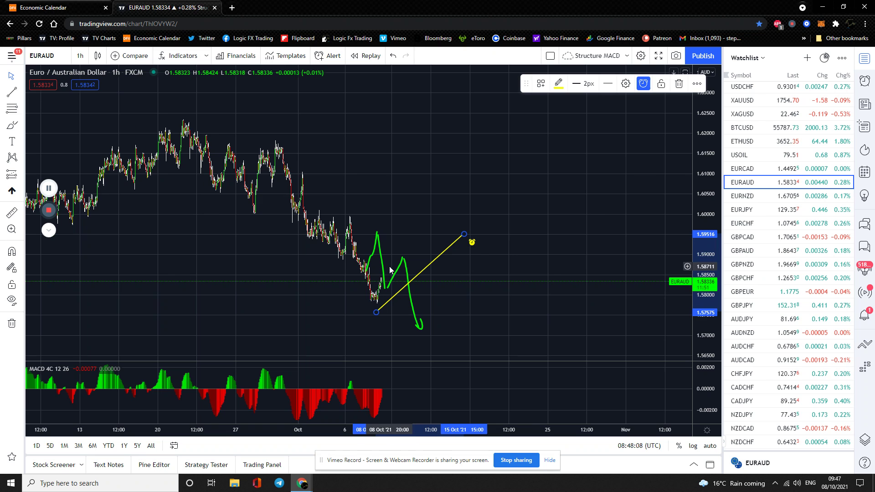
On the EURNZD chart, brush a swing path peaking near 1.679 and falling to 1.662, plus a support line beneath the September lows
{"action": "left_click", "coordinate": [747, 195]}
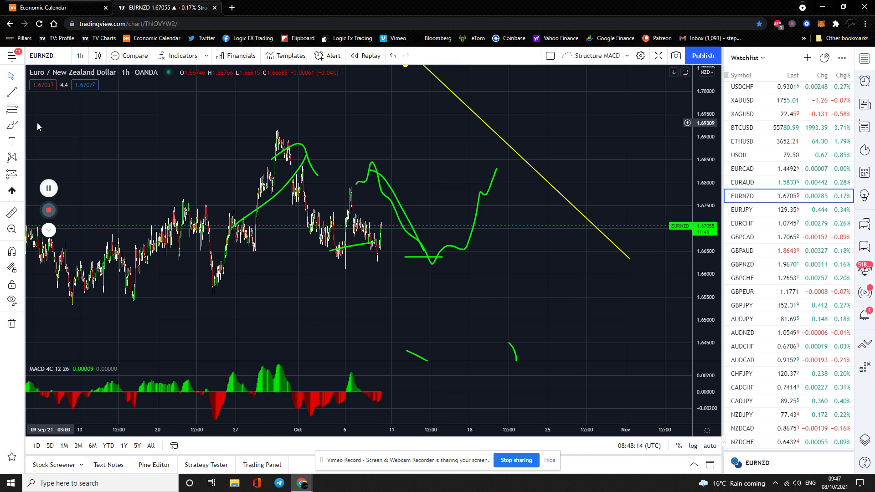
{"action": "left_click", "coordinate": [12, 126]}
{"action": "mouse_move", "coordinate": [345, 260]}
{"action": "left_mouse_down"}
{"action": "mouse_move", "coordinate": [351, 190]}
{"action": "mouse_move", "coordinate": [355, 246]}
{"action": "mouse_move", "coordinate": [377, 258]}
{"action": "mouse_move", "coordinate": [392, 184]}
{"action": "mouse_move", "coordinate": [431, 266]}
{"action": "left_mouse_up"}
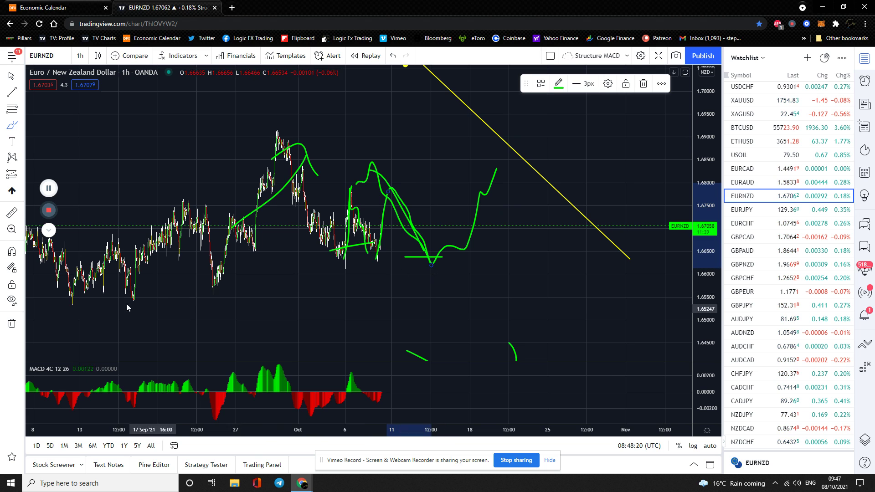
{"action": "left_click_drag", "start_coordinate": [132, 297], "coordinate": [424, 282]}
{"action": "left_click_drag", "start_coordinate": [456, 237], "coordinate": [556, 235]}
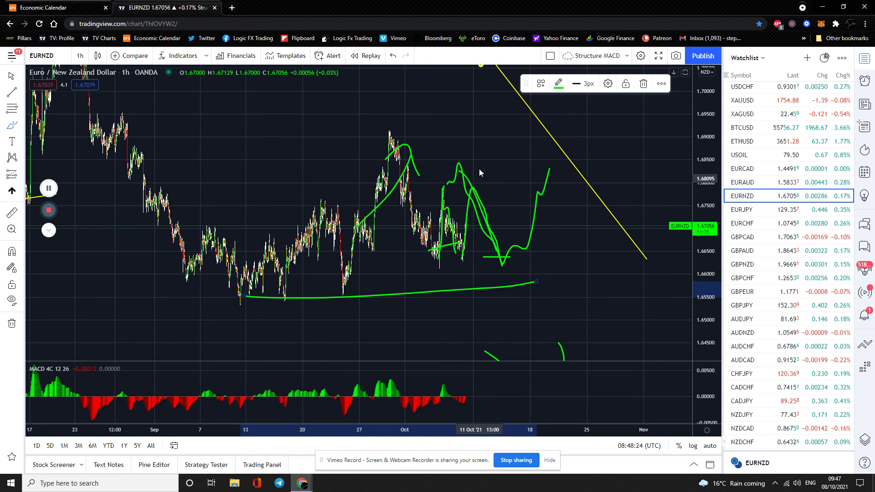
Open the EURJPY chart and examine the price swings since July beneath the yellow descending trend line
{"action": "left_click", "coordinate": [749, 211]}
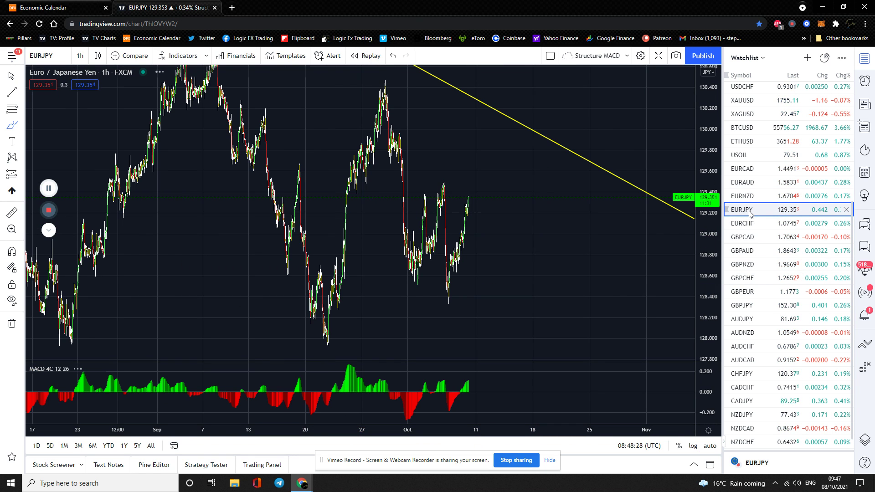
{"action": "scroll", "coordinate": [749, 210], "scroll_direction": "up", "scroll_amount": 4}
{"action": "scroll", "coordinate": [752, 210], "scroll_direction": "down", "scroll_amount": 4}
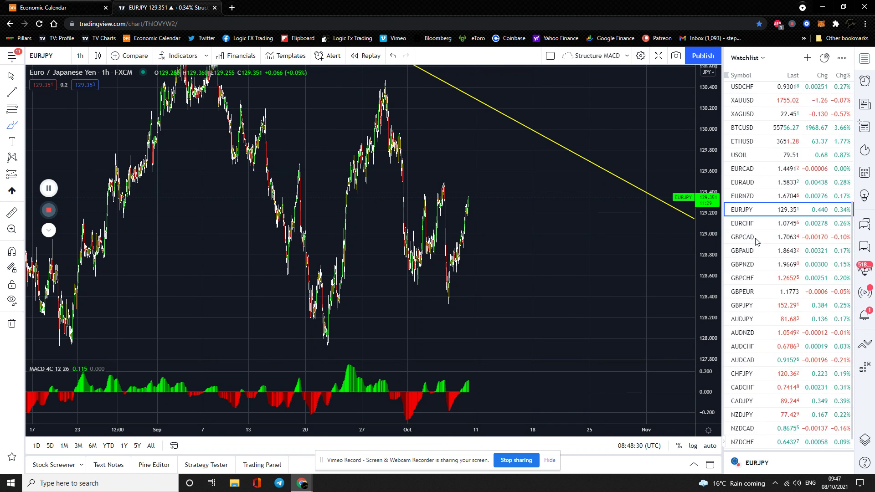
{"action": "left_click_drag", "start_coordinate": [717, 205], "coordinate": [711, 237]}
{"action": "scroll", "coordinate": [574, 237], "scroll_direction": "down", "scroll_amount": 3}
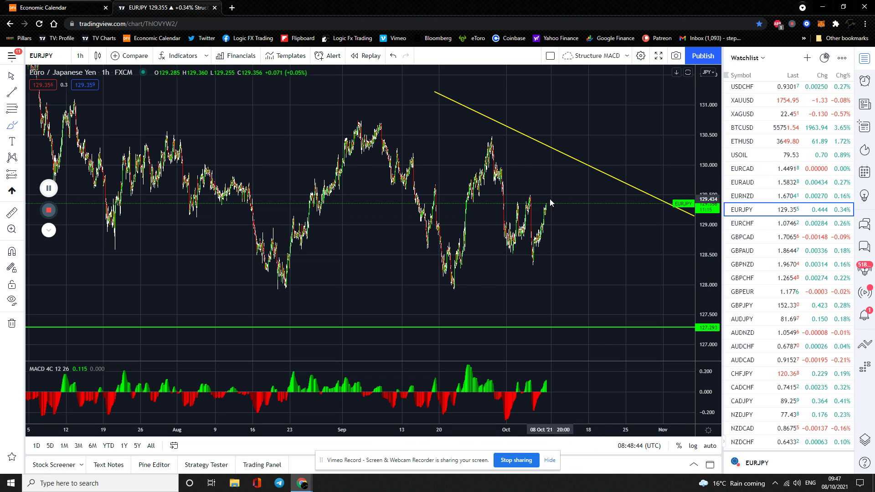
Open the EURCHF chart and reposition its yellow alert trend line from about 1.0697 at the October low up to about 1.0750
{"action": "left_click", "coordinate": [742, 224]}
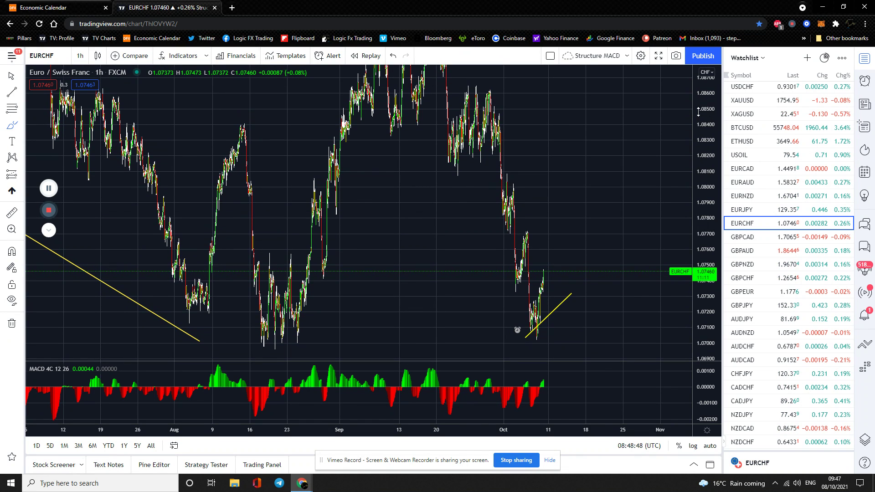
{"action": "left_click_drag", "start_coordinate": [702, 130], "coordinate": [539, 294]}
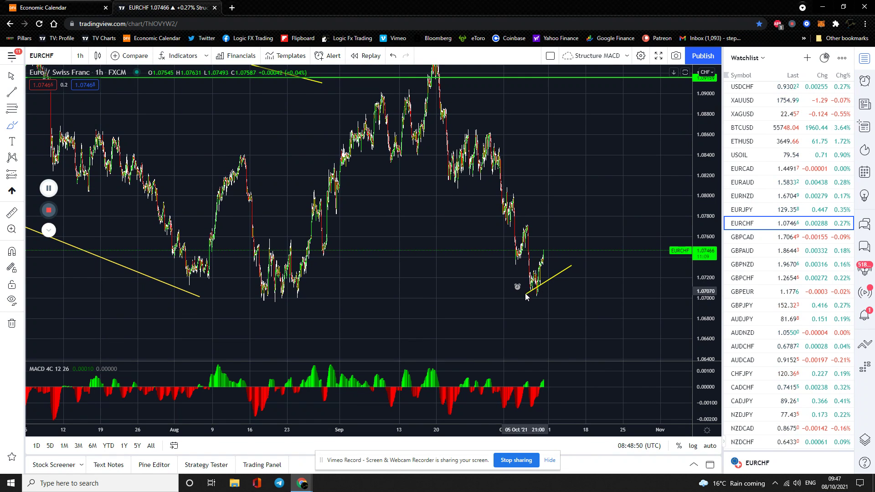
{"action": "left_click_drag", "start_coordinate": [525, 295], "coordinate": [536, 302]}
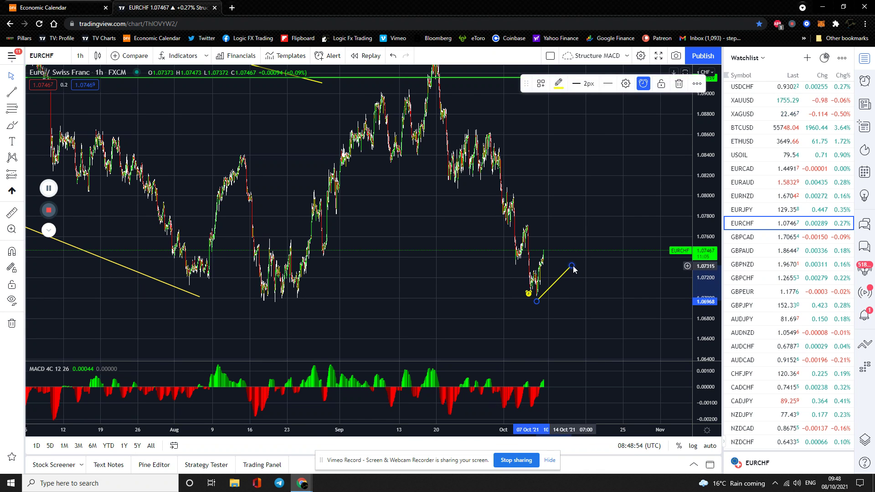
{"action": "left_click_drag", "start_coordinate": [571, 265], "coordinate": [581, 247]}
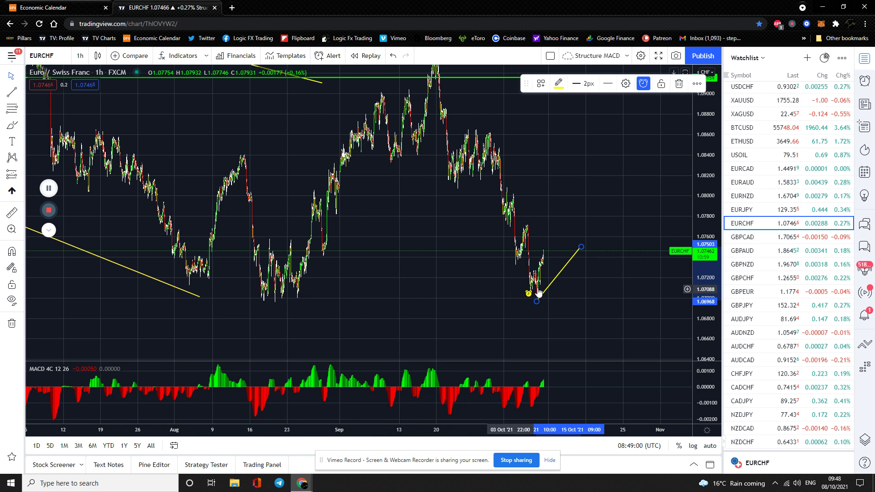
{"action": "left_click_drag", "start_coordinate": [391, 301], "coordinate": [440, 297]}
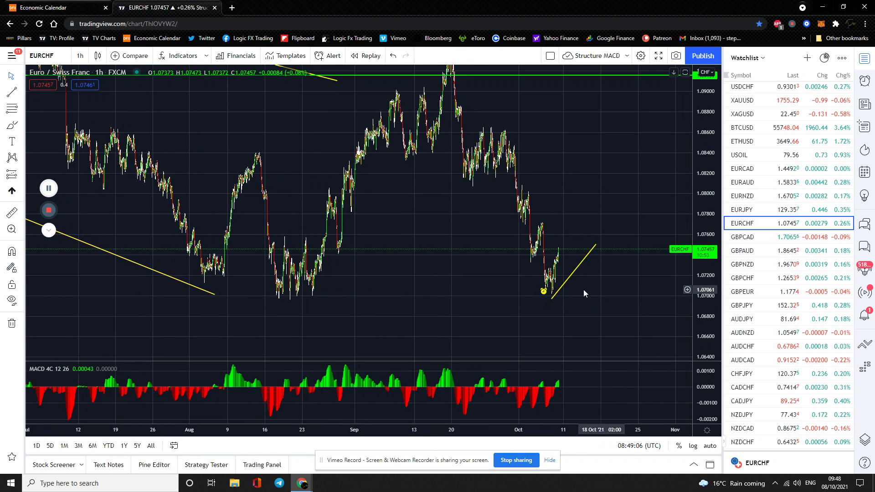
Brush EURCHF scenarios: a zigzag above a horizontal line near 1.0700, a falling arrow to about 1.0660 and a rising arrow to about 1.0820
{"action": "left_click", "coordinate": [11, 125]}
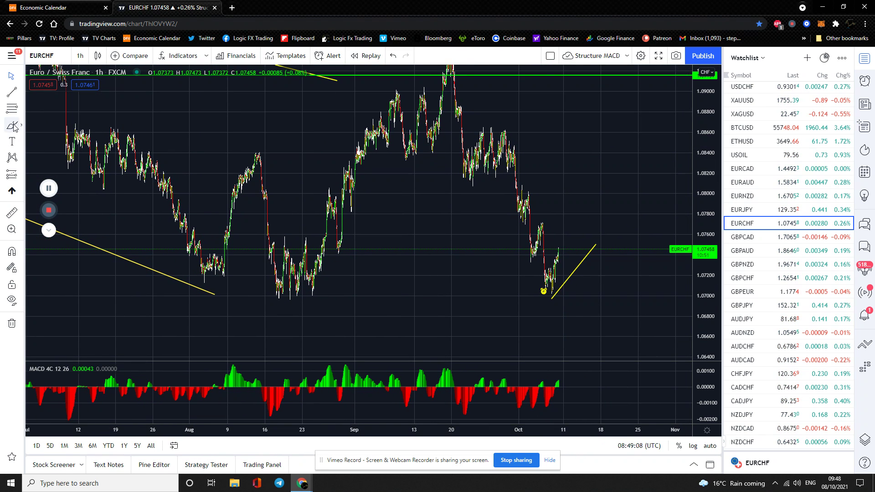
{"action": "left_click_drag", "start_coordinate": [557, 251], "coordinate": [561, 237]}
{"action": "mouse_move", "coordinate": [567, 292]}
{"action": "left_mouse_down"}
{"action": "mouse_move", "coordinate": [606, 297]}
{"action": "mouse_move", "coordinate": [573, 292]}
{"action": "mouse_move", "coordinate": [591, 244]}
{"action": "mouse_move", "coordinate": [595, 336]}
{"action": "left_mouse_up"}
{"action": "left_click_drag", "start_coordinate": [560, 242], "coordinate": [571, 295]}
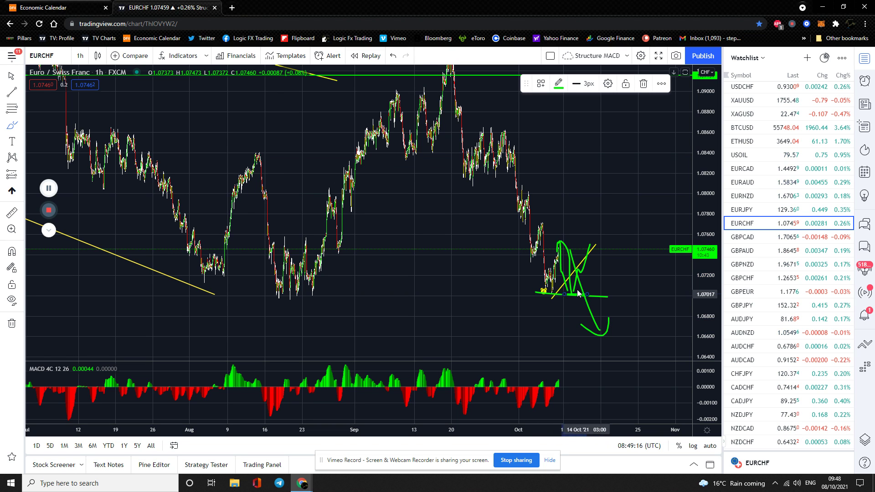
{"action": "left_click_drag", "start_coordinate": [592, 244], "coordinate": [598, 294]}
{"action": "mouse_move", "coordinate": [610, 249]}
{"action": "left_mouse_down"}
{"action": "mouse_move", "coordinate": [612, 258]}
{"action": "mouse_move", "coordinate": [655, 175]}
{"action": "mouse_move", "coordinate": [660, 192]}
{"action": "left_mouse_up"}
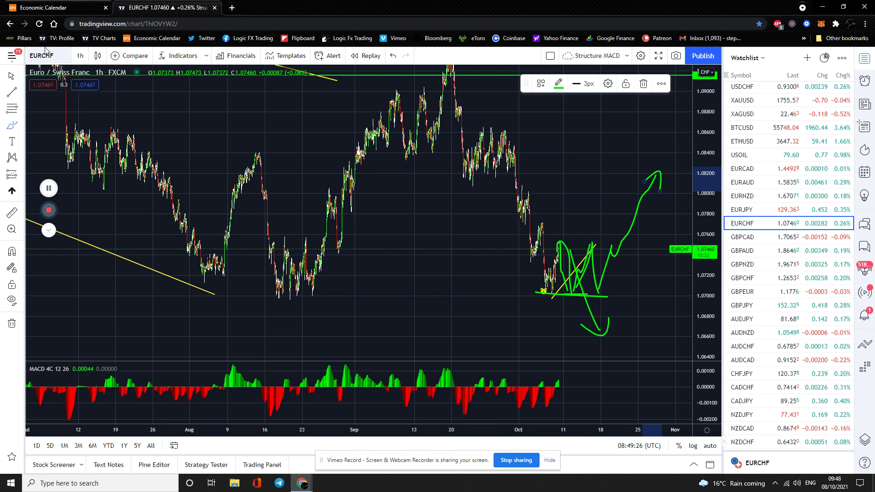
Open the GBPCAD chart and brush a falling stroke from about 1.713 to 1.700 along the projected decline
{"action": "left_click", "coordinate": [758, 243]}
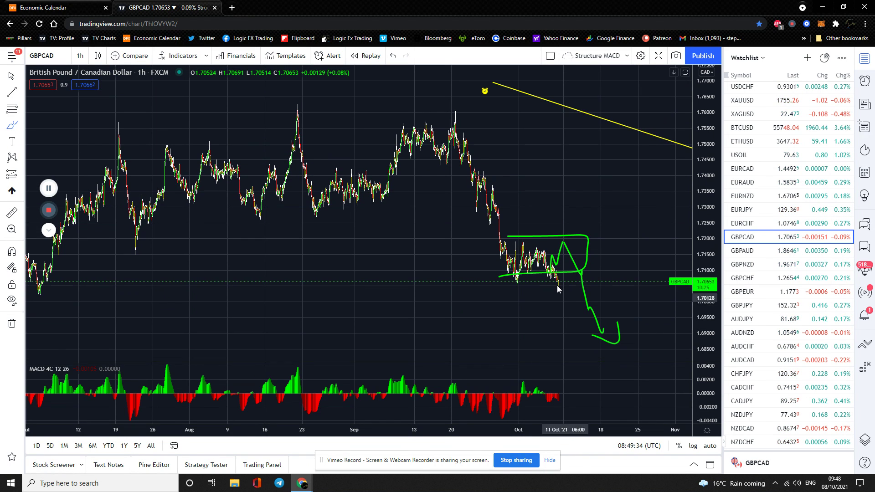
{"action": "left_click_drag", "start_coordinate": [593, 316], "coordinate": [602, 295]}
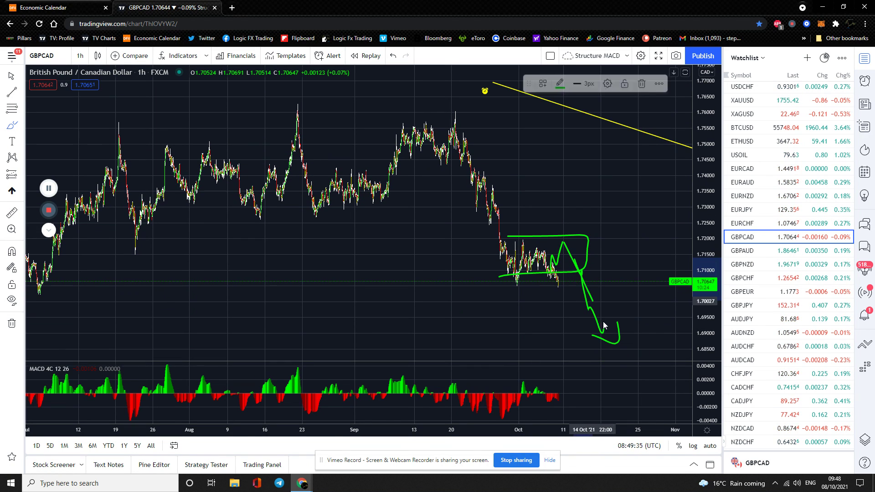
Open the GBPAUD chart and brush a price path from the latest candle to below the green horizontal support
{"action": "left_click", "coordinate": [754, 252]}
{"action": "left_click_drag", "start_coordinate": [705, 133], "coordinate": [668, 308]}
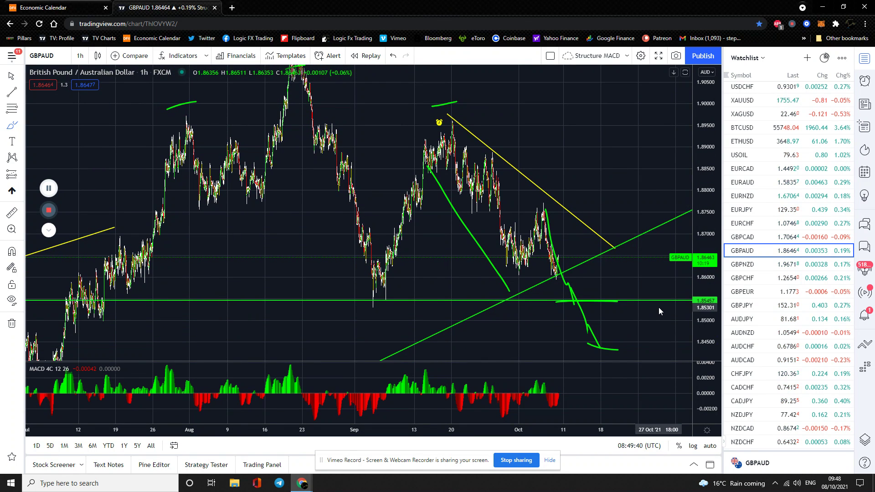
{"action": "mouse_move", "coordinate": [558, 260]}
{"action": "left_mouse_down"}
{"action": "mouse_move", "coordinate": [572, 236]}
{"action": "mouse_move", "coordinate": [616, 332]}
{"action": "mouse_move", "coordinate": [629, 318]}
{"action": "left_mouse_up"}
Open the GBPNZD chart and brush a falling arrow from about 1.968 through the rising yellow trend line to about 1.940
{"action": "left_click", "coordinate": [743, 265]}
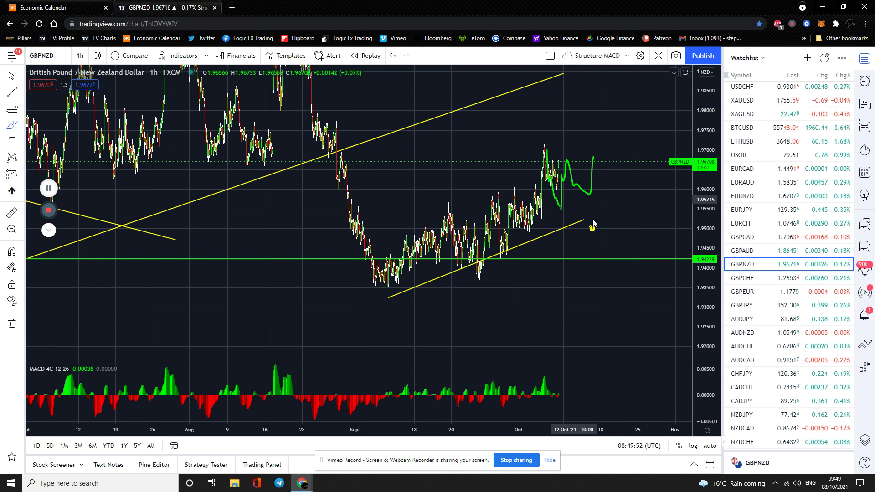
{"action": "mouse_move", "coordinate": [571, 159]}
{"action": "left_mouse_down"}
{"action": "mouse_move", "coordinate": [597, 267]}
{"action": "mouse_move", "coordinate": [603, 255]}
{"action": "left_mouse_up"}
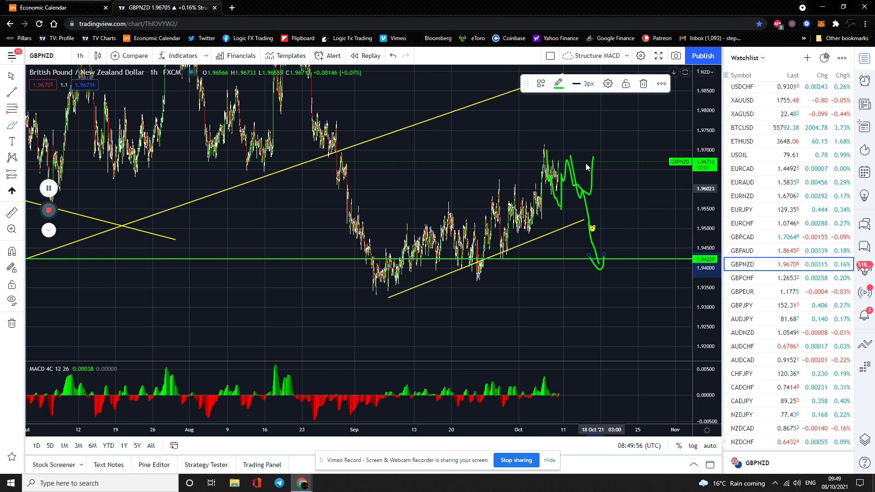
Open the GBPCHF chart and brush the early-October swing from its peak to about 1.258 and back up, with a mark near 1.262
{"action": "left_click", "coordinate": [756, 279]}
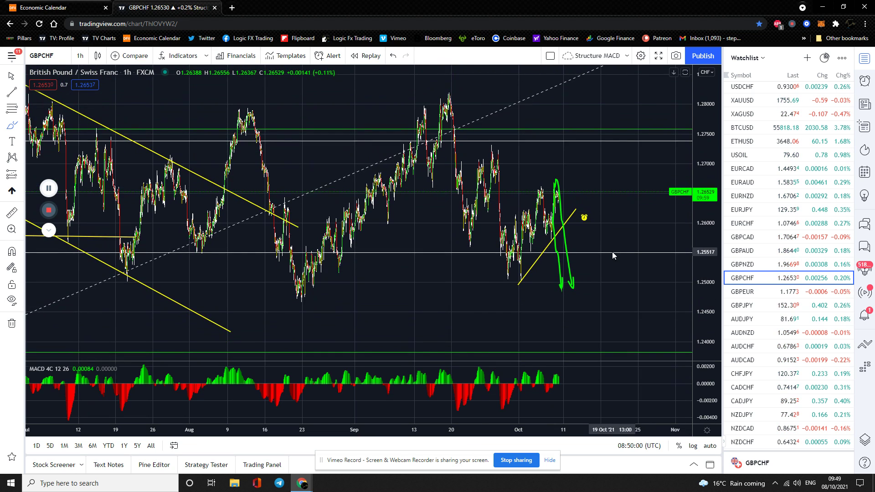
{"action": "scroll", "coordinate": [610, 254], "scroll_direction": "up", "scroll_amount": 2}
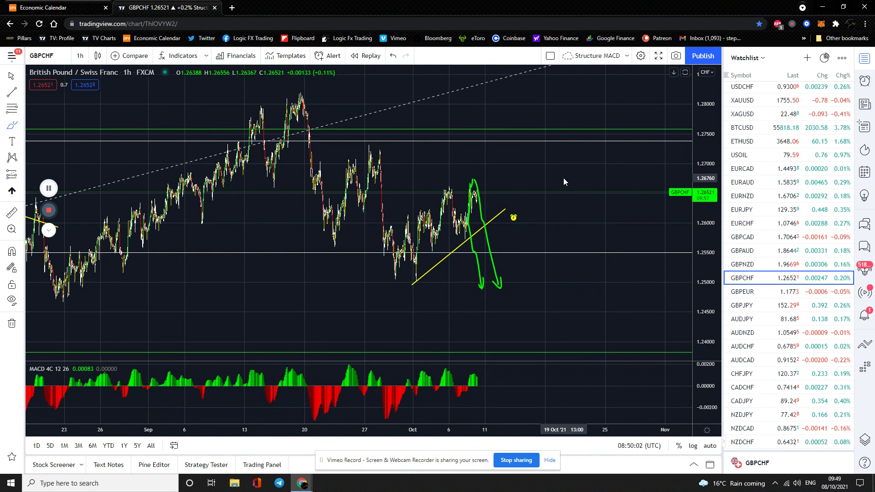
{"action": "left_click", "coordinate": [446, 197]}
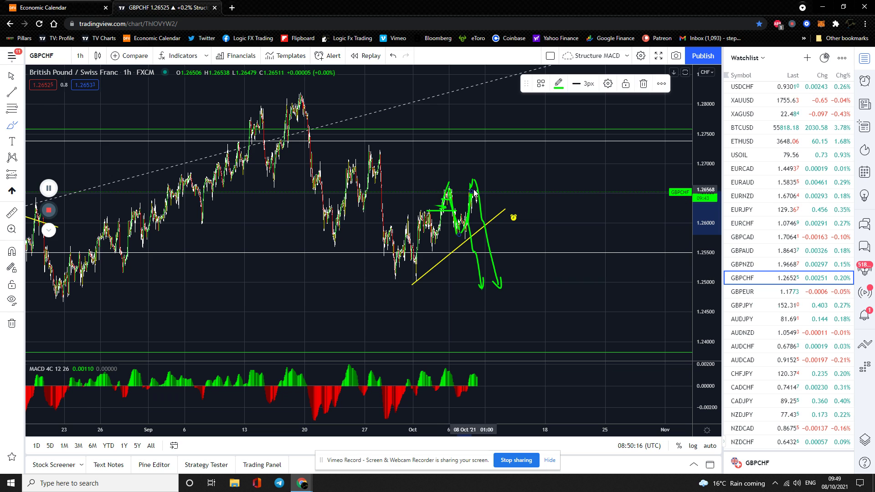
Brush another falling stroke beside the projected GBPCHF decline and a horizontal resistance stroke at about 1.268
{"action": "mouse_move", "coordinate": [488, 272]}
{"action": "left_mouse_down"}
{"action": "mouse_move", "coordinate": [496, 287]}
{"action": "mouse_move", "coordinate": [499, 268]}
{"action": "left_mouse_up"}
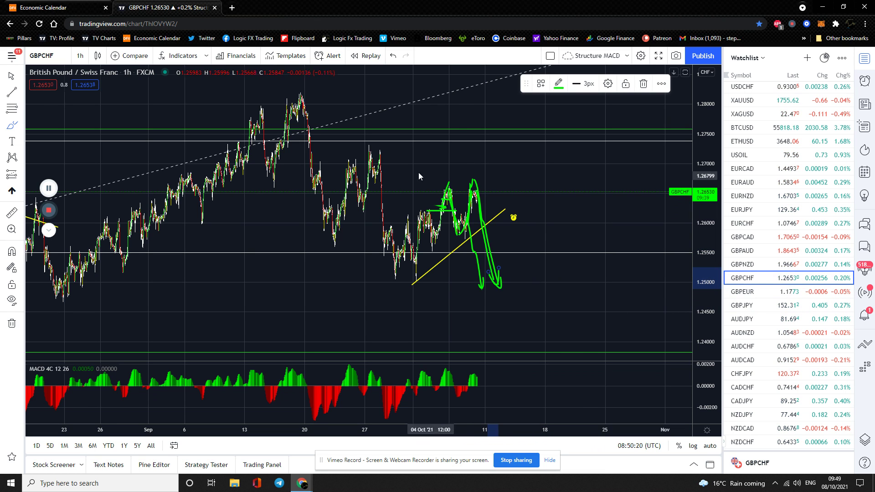
{"action": "left_click_drag", "start_coordinate": [427, 175], "coordinate": [522, 175]}
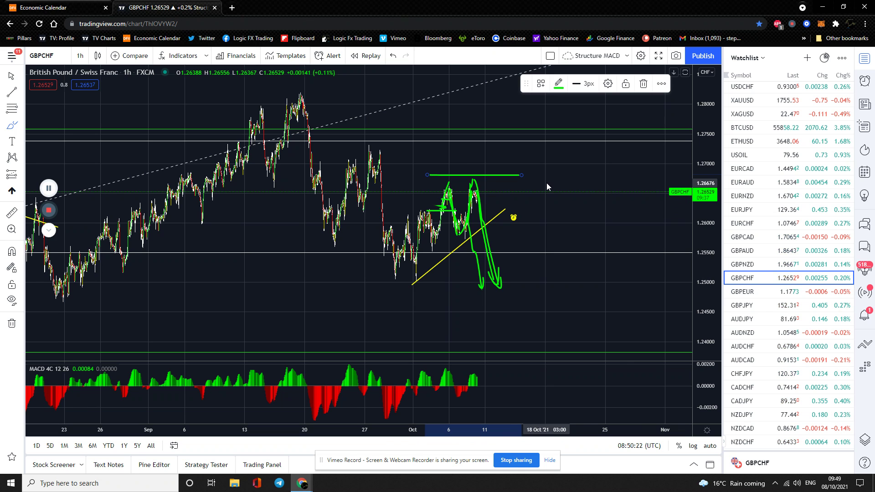
Open the GBPEUR chart and reposition the yellow trend line to rise beneath the October rally from about 1.154 to 1.180
{"action": "key", "text": "Down"}
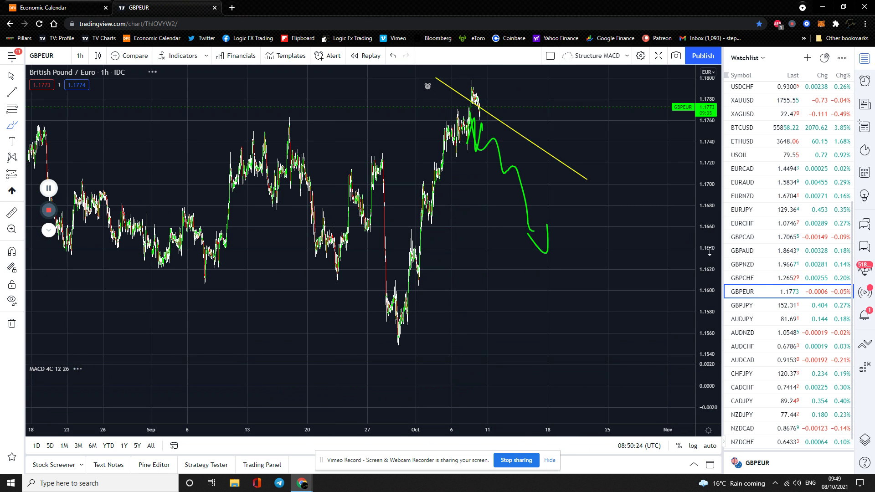
{"action": "left_click_drag", "start_coordinate": [706, 160], "coordinate": [494, 236]}
{"action": "scroll", "coordinate": [497, 236], "scroll_direction": "down", "scroll_amount": 4}
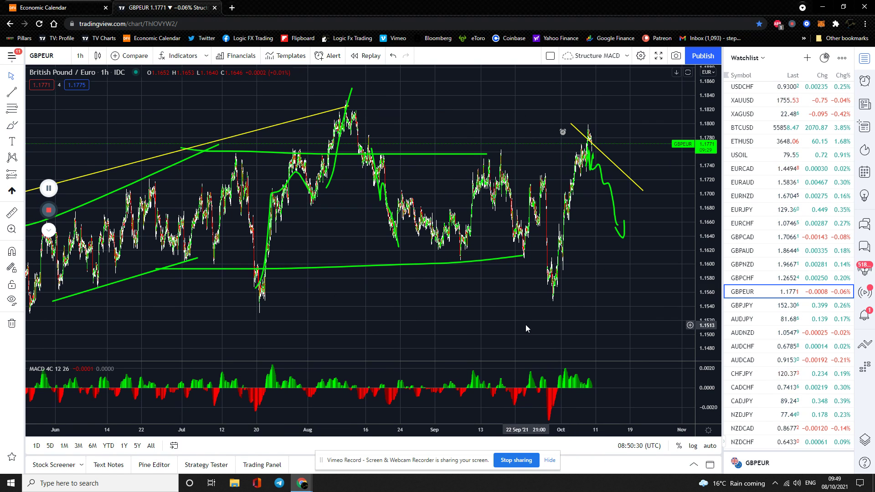
{"action": "left_click_drag", "start_coordinate": [394, 247], "coordinate": [365, 236]}
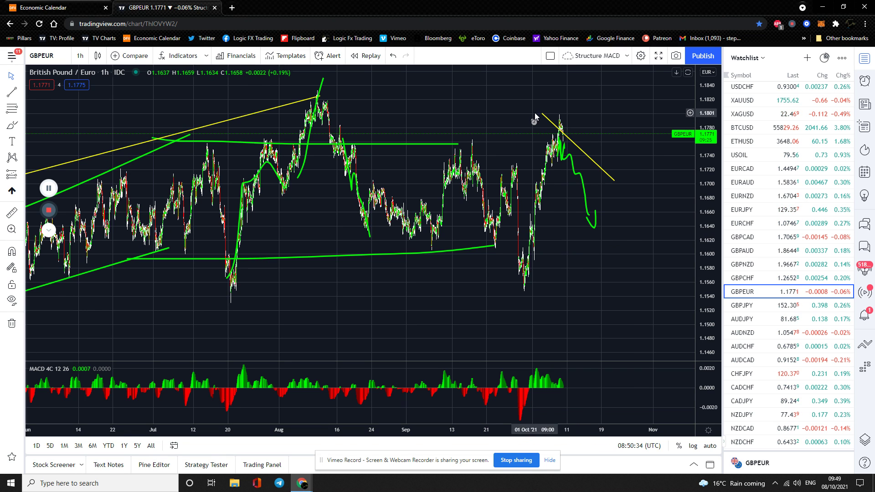
{"action": "mouse_move", "coordinate": [544, 117]}
{"action": "left_mouse_down"}
{"action": "mouse_move", "coordinate": [540, 267]}
{"action": "mouse_move", "coordinate": [527, 295]}
{"action": "left_mouse_up"}
{"action": "left_click_drag", "start_coordinate": [614, 182], "coordinate": [584, 110]}
{"action": "left_click", "coordinate": [588, 230]}
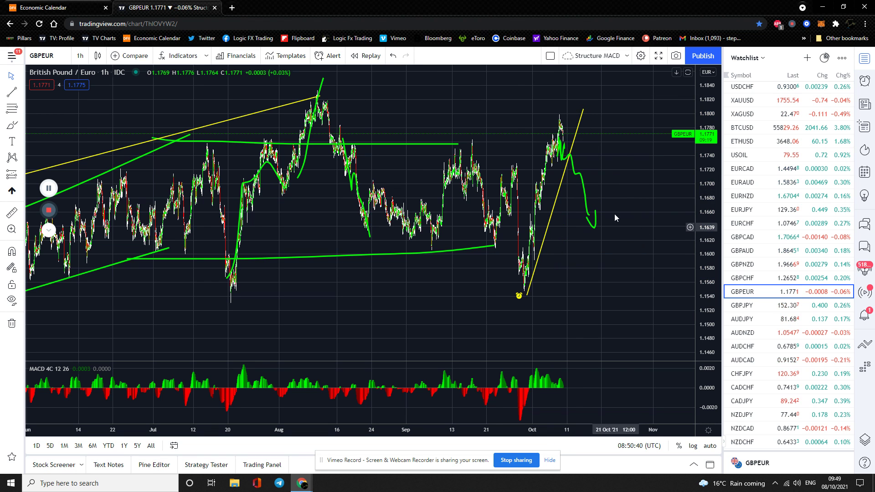
Open the GBPJPY chart and move the falling yellow trend line's upper end to 152.710, just past the latest candles
{"action": "key", "text": "Down"}
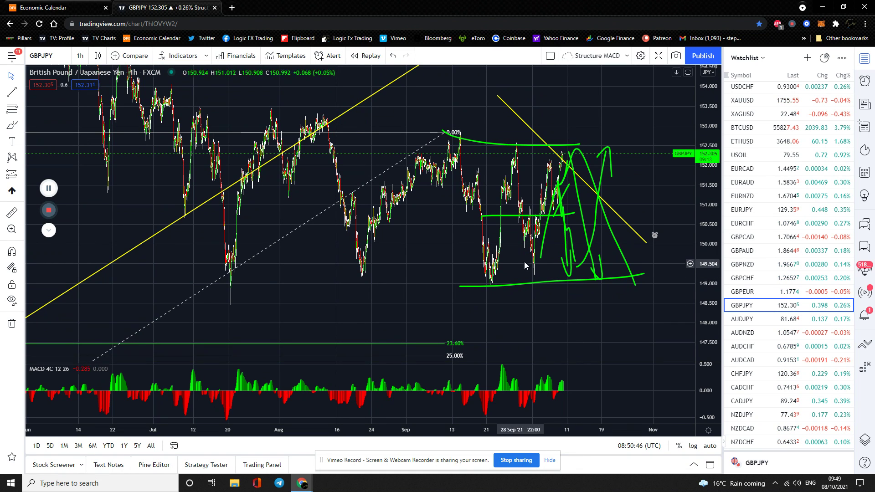
{"action": "scroll", "coordinate": [575, 280], "scroll_direction": "up", "scroll_amount": 1}
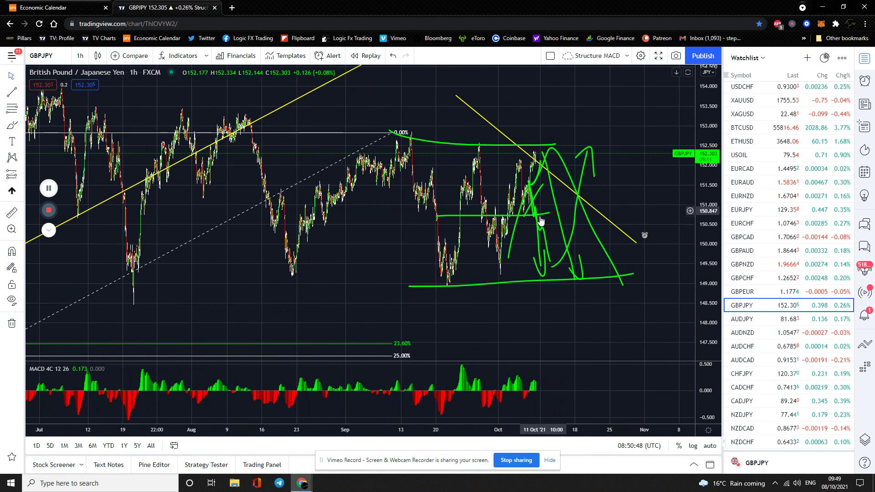
{"action": "mouse_move", "coordinate": [456, 95]}
{"action": "left_mouse_down"}
{"action": "mouse_move", "coordinate": [560, 132]}
{"action": "mouse_move", "coordinate": [547, 137]}
{"action": "left_mouse_up"}
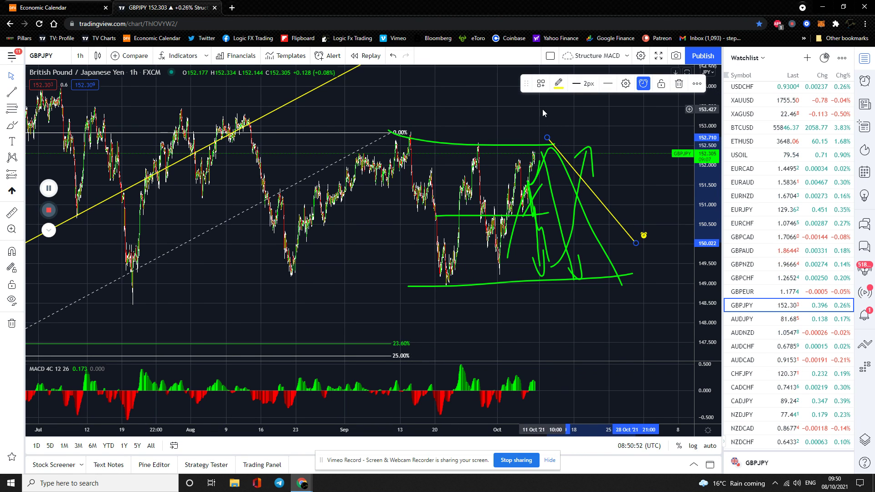
Open the AUDJPY chart and brush a pullback from the latest high to about 81.1 along the yellow trend line
{"action": "left_click", "coordinate": [753, 321]}
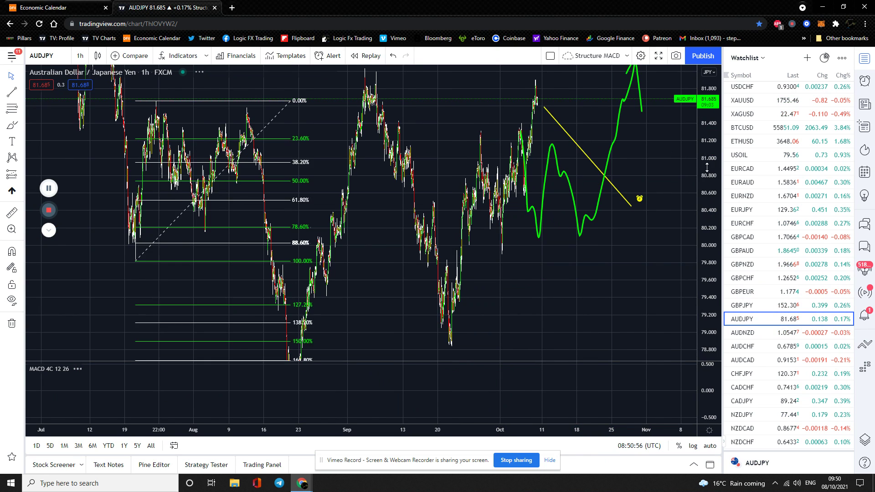
{"action": "scroll", "coordinate": [539, 231], "scroll_direction": "down", "scroll_amount": 2}
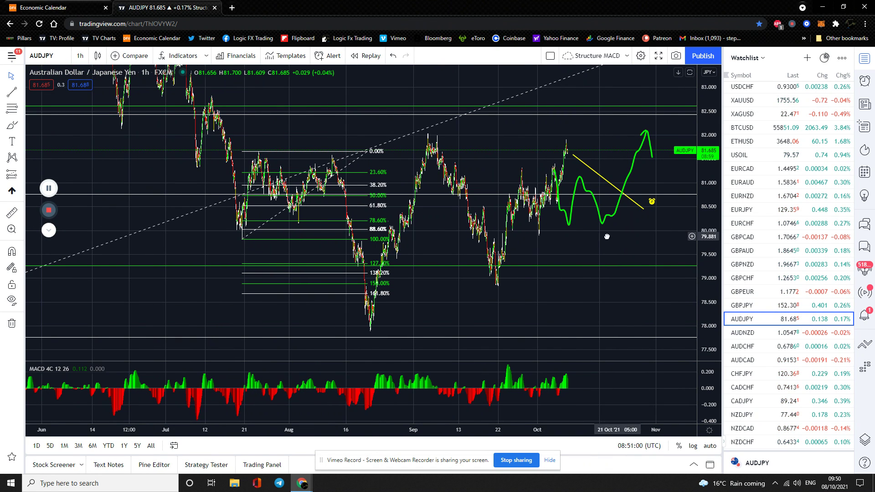
{"action": "left_click_drag", "start_coordinate": [617, 236], "coordinate": [543, 246]}
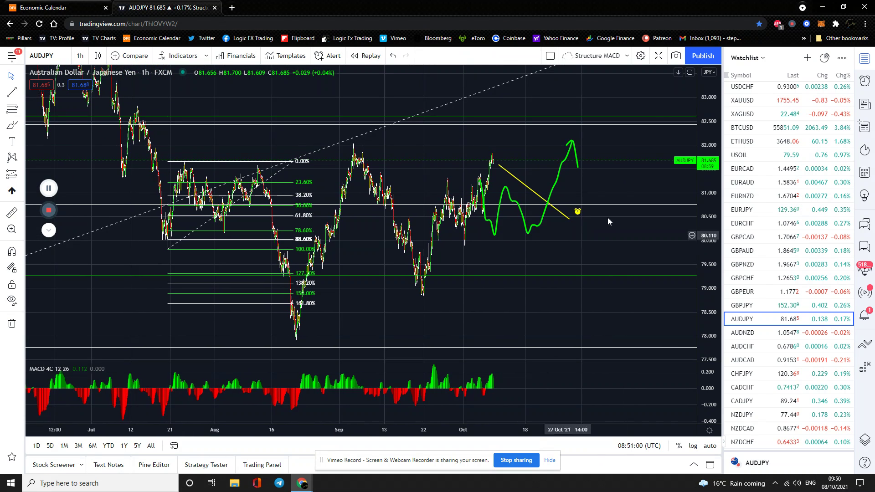
{"action": "left_click", "coordinate": [10, 125]}
{"action": "mouse_move", "coordinate": [492, 153]}
{"action": "left_mouse_down"}
{"action": "mouse_move", "coordinate": [498, 172]}
{"action": "mouse_move", "coordinate": [524, 192]}
{"action": "left_mouse_up"}
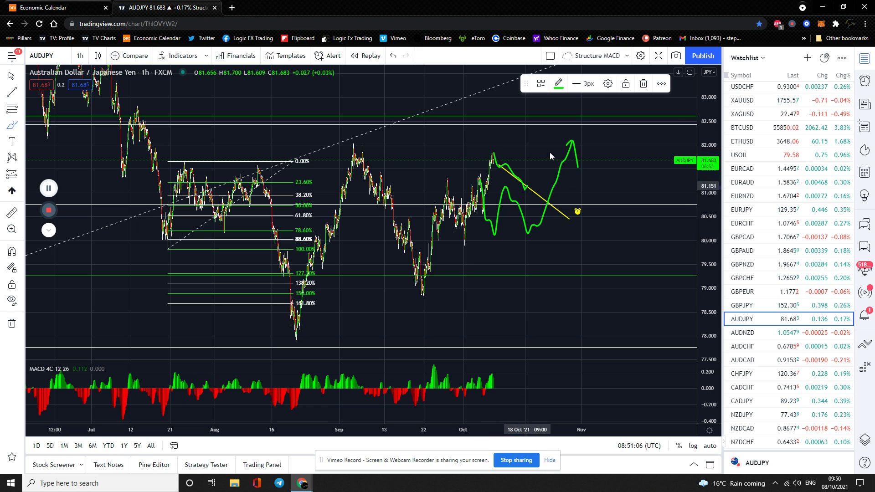
Brush a rebound arrow to about 82.4 on AUDJPY, plus pullback channels from the current high and from a projected peak near 83.0
{"action": "left_click_drag", "start_coordinate": [554, 138], "coordinate": [568, 146]}
{"action": "left_click_drag", "start_coordinate": [491, 146], "coordinate": [524, 178]}
{"action": "left_click_drag", "start_coordinate": [556, 132], "coordinate": [570, 131]}
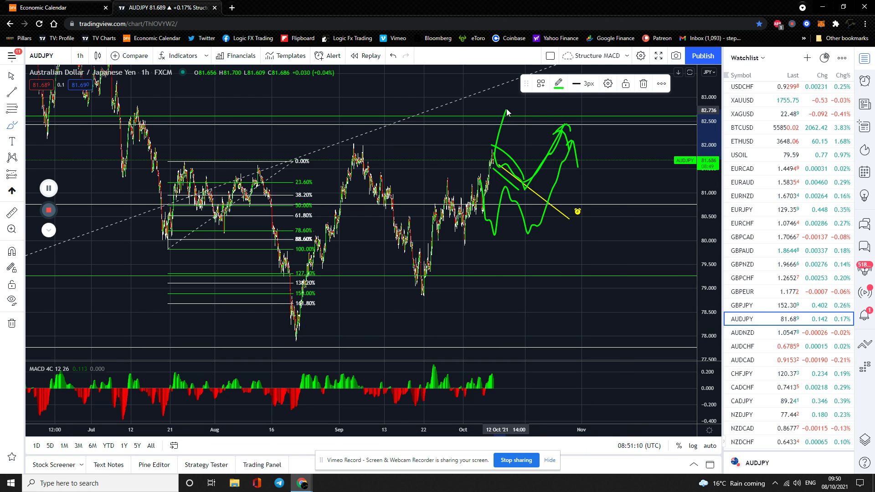
{"action": "left_click_drag", "start_coordinate": [506, 94], "coordinate": [537, 140]}
{"action": "left_click_drag", "start_coordinate": [504, 126], "coordinate": [530, 151]}
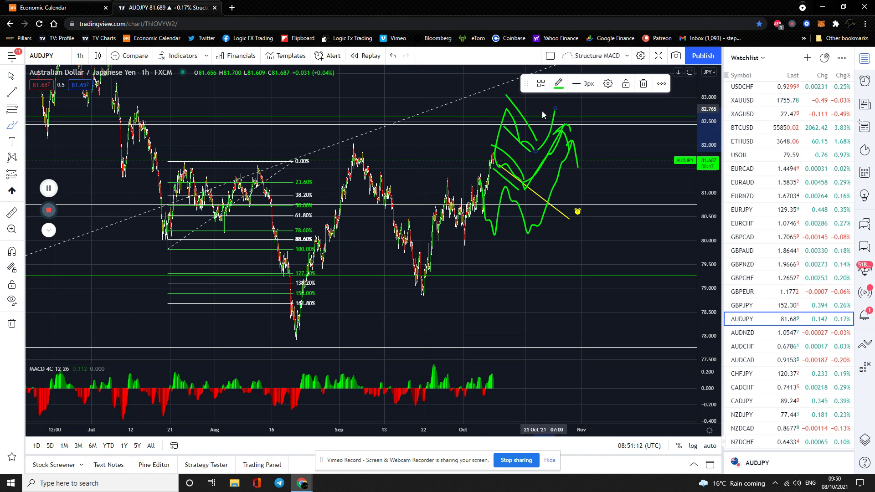
Open the AUDNZD chart and brush a short pullback from the latest high followed by a rising arrow to about 1.060
{"action": "key", "text": "Down"}
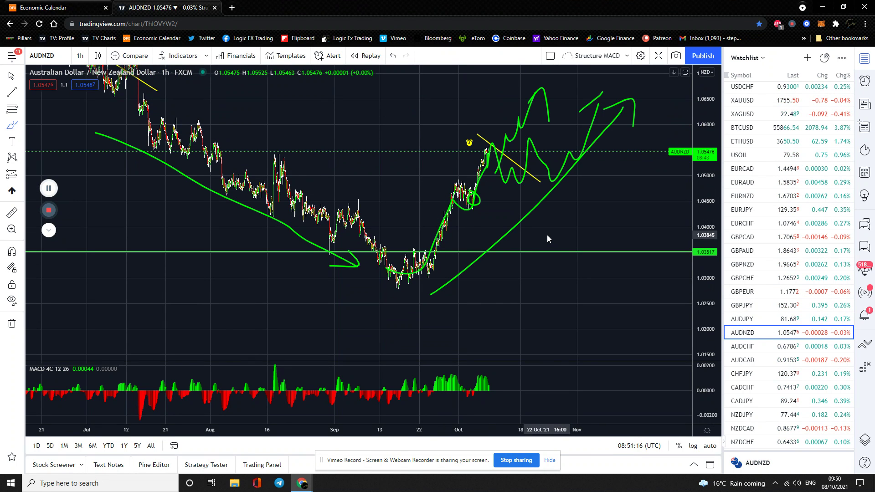
{"action": "mouse_move", "coordinate": [492, 145]}
{"action": "left_mouse_down"}
{"action": "mouse_move", "coordinate": [499, 176]}
{"action": "mouse_move", "coordinate": [542, 122]}
{"action": "left_mouse_up"}
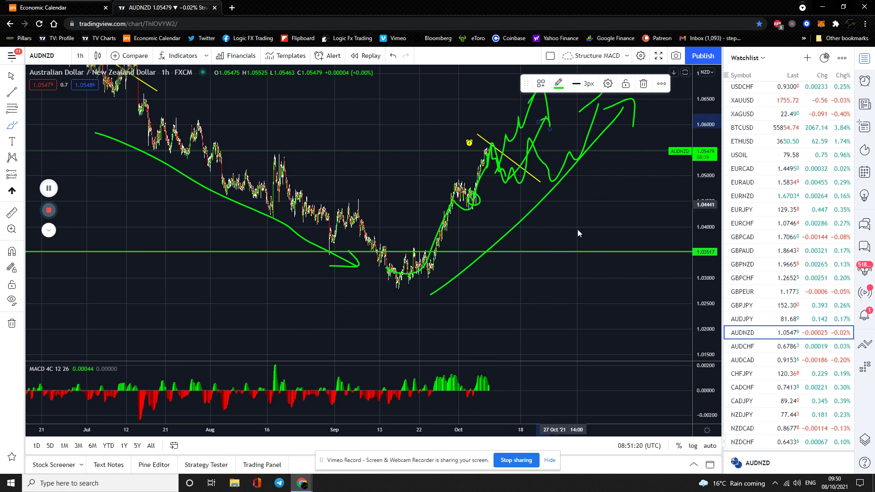
Open the AUDCHF chart, delete all its brush drawings through the object tree, and return to the watchlist
{"action": "left_click", "coordinate": [743, 346]}
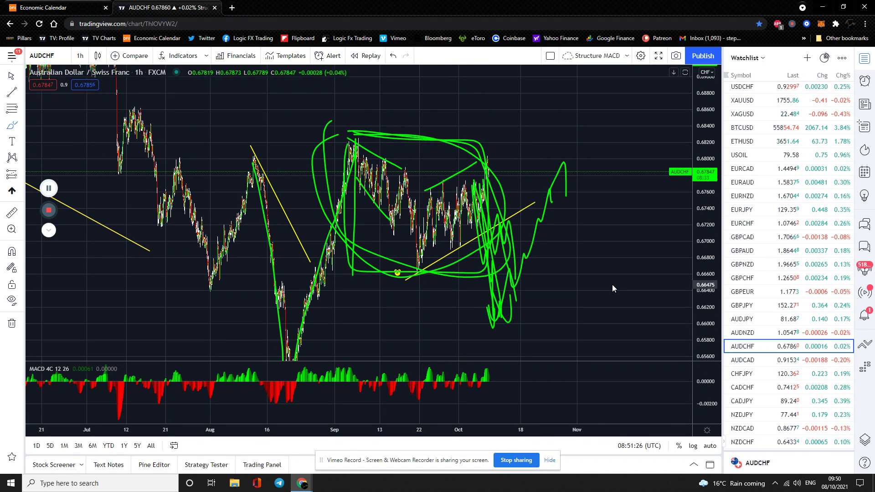
{"action": "right_click", "coordinate": [552, 115]}
{"action": "left_click", "coordinate": [601, 252]}
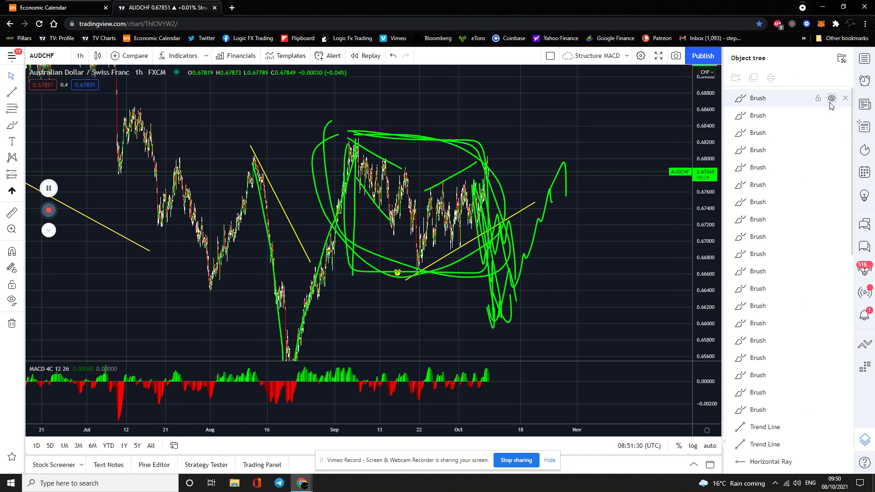
{"action": "double_click", "coordinate": [845, 99]}
{"action": "left_click", "coordinate": [845, 98]}
{"action": "double_click", "coordinate": [846, 98]}
{"action": "left_click", "coordinate": [845, 99]}
{"action": "double_click", "coordinate": [845, 99]}
{"action": "double_click", "coordinate": [846, 98]}
{"action": "left_click", "coordinate": [846, 99]}
{"action": "double_click", "coordinate": [846, 98]}
{"action": "left_click", "coordinate": [845, 99]}
{"action": "double_click", "coordinate": [845, 98]}
{"action": "left_click", "coordinate": [846, 98]}
{"action": "key", "text": "alt+w"}
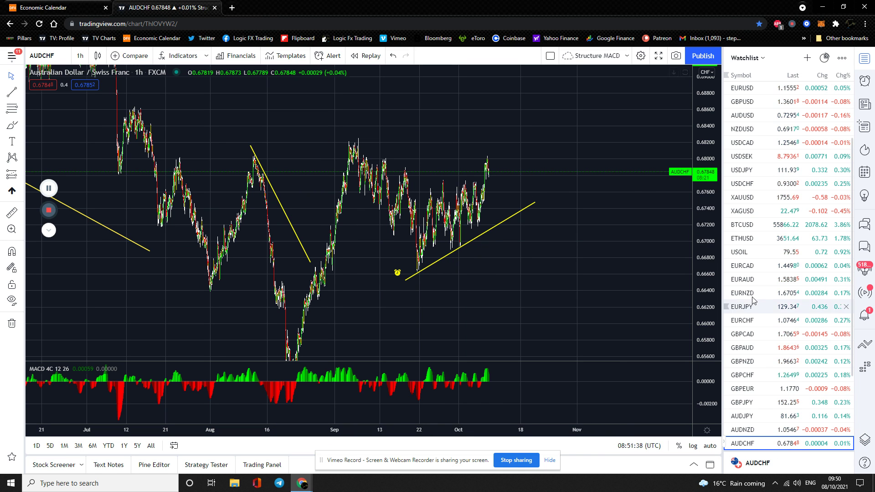
Open the AUDCAD chart to review its existing markings
{"action": "scroll", "coordinate": [765, 285], "scroll_direction": "down", "scroll_amount": 3}
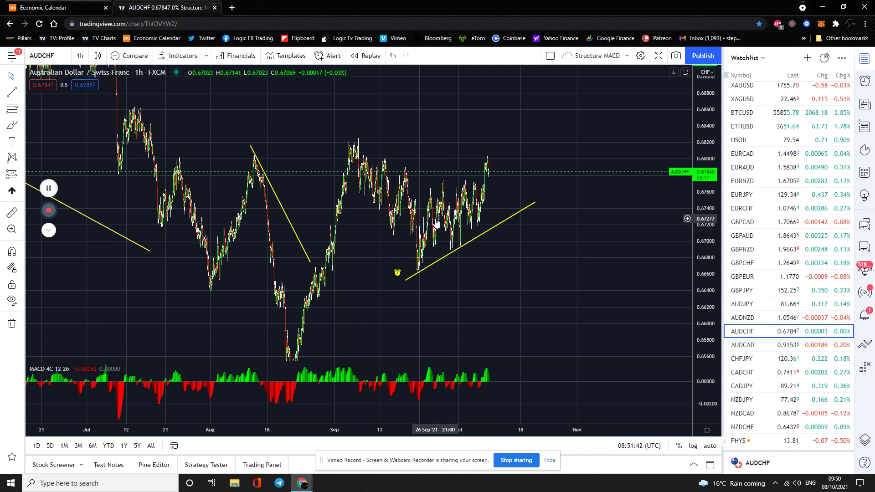
{"action": "left_click", "coordinate": [752, 347]}
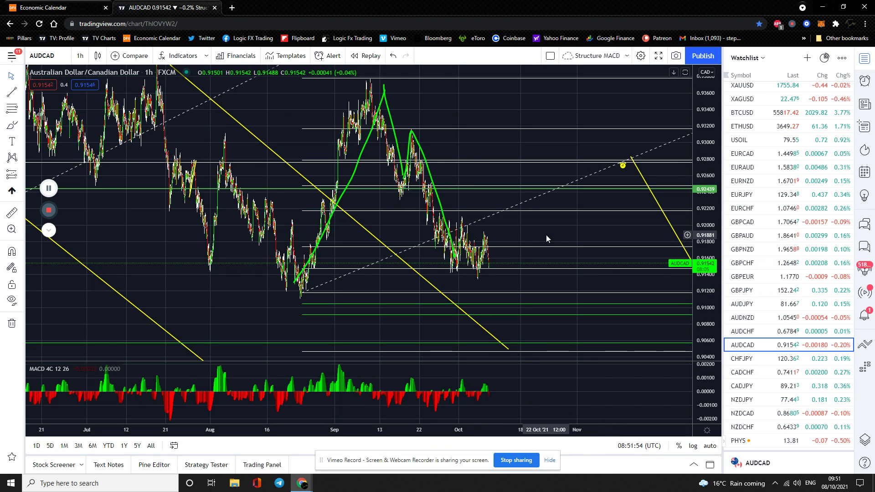
Open the CHFJPY chart and shift the short falling yellow trend line beyond the latest candles, running from 120.657 to 120.119
{"action": "left_click", "coordinate": [734, 358]}
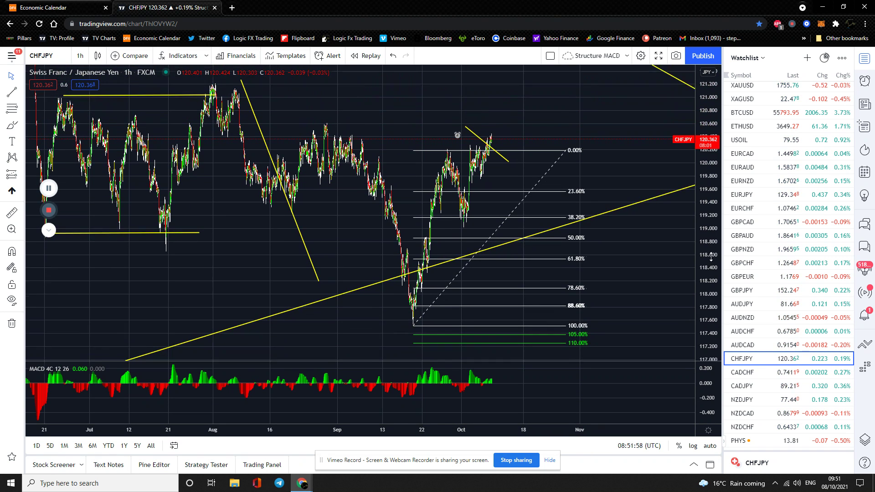
{"action": "left_click_drag", "start_coordinate": [711, 256], "coordinate": [710, 263]}
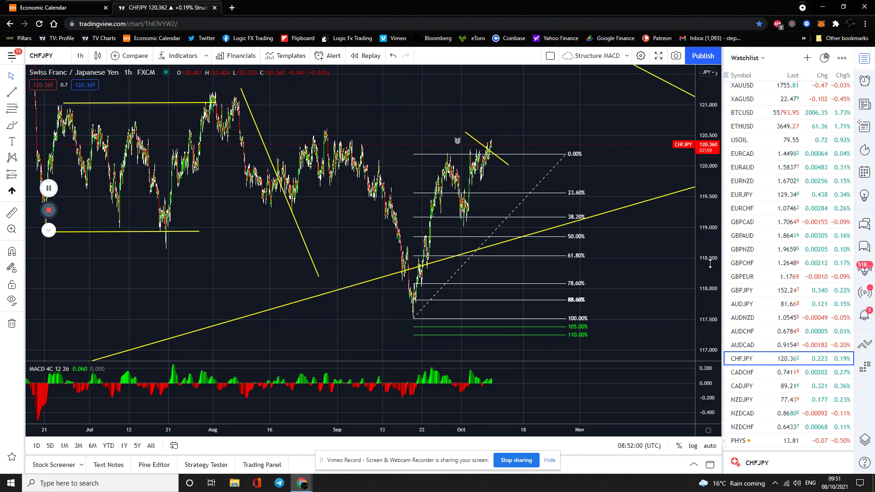
{"action": "left_click_drag", "start_coordinate": [494, 153], "coordinate": [511, 152]}
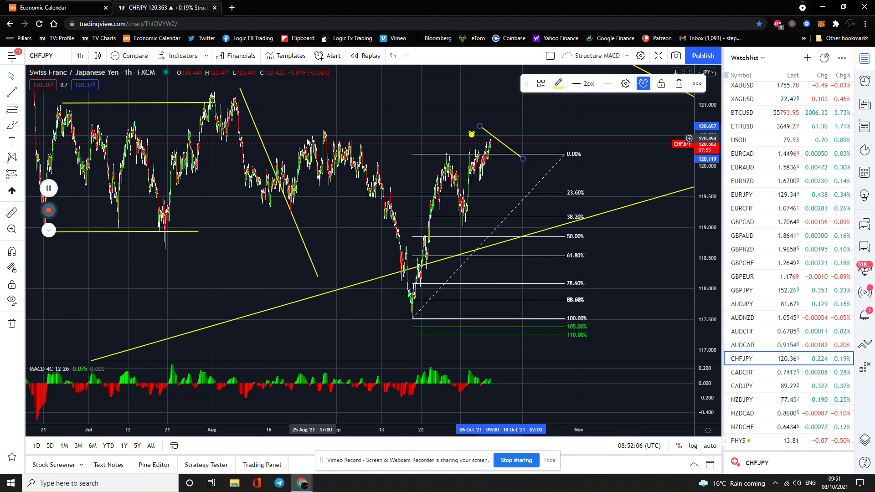
Brush the CHFJPY dip and recovery around early October and mark the late-September rise off the low up to about 118.8
{"action": "left_click", "coordinate": [9, 127]}
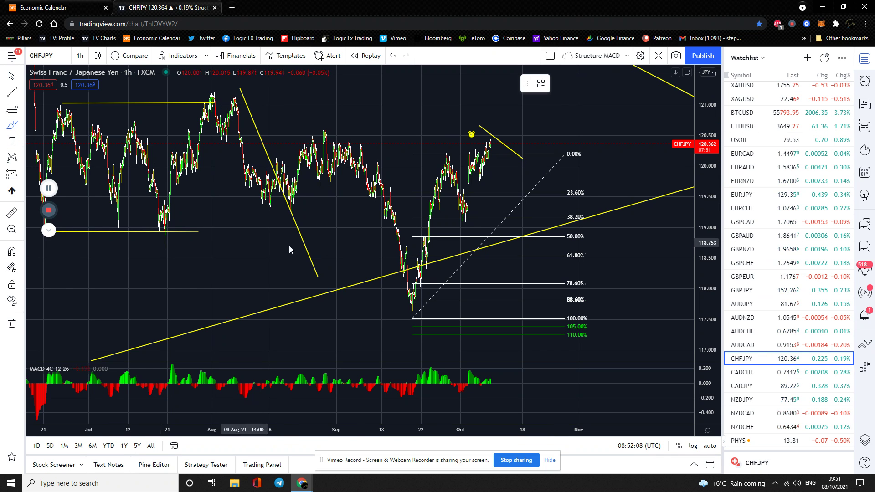
{"action": "mouse_move", "coordinate": [447, 156]}
{"action": "left_mouse_down"}
{"action": "mouse_move", "coordinate": [465, 214]}
{"action": "mouse_move", "coordinate": [468, 157]}
{"action": "left_mouse_up"}
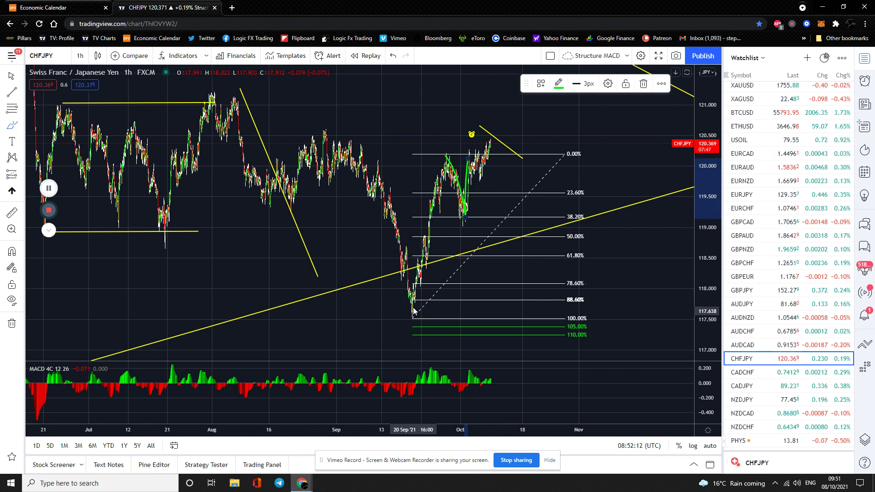
{"action": "left_click_drag", "start_coordinate": [417, 259], "coordinate": [423, 279]}
{"action": "left_click_drag", "start_coordinate": [429, 235], "coordinate": [431, 269]}
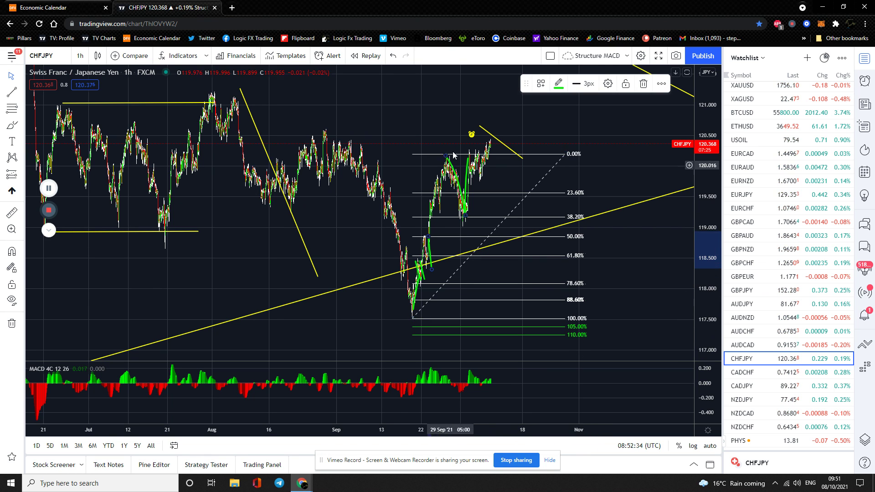
Remove the existing Fibonacci retracement from the CHFJPY chart
{"action": "right_click", "coordinate": [565, 155]}
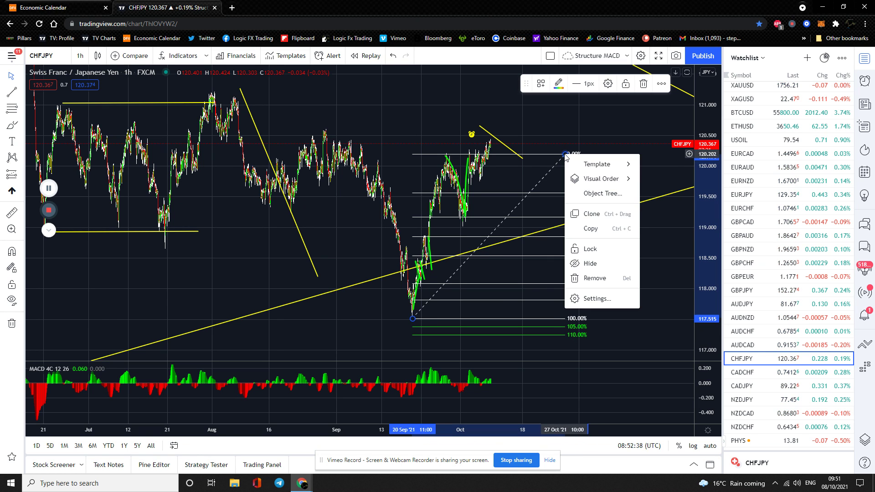
{"action": "left_click", "coordinate": [557, 124]}
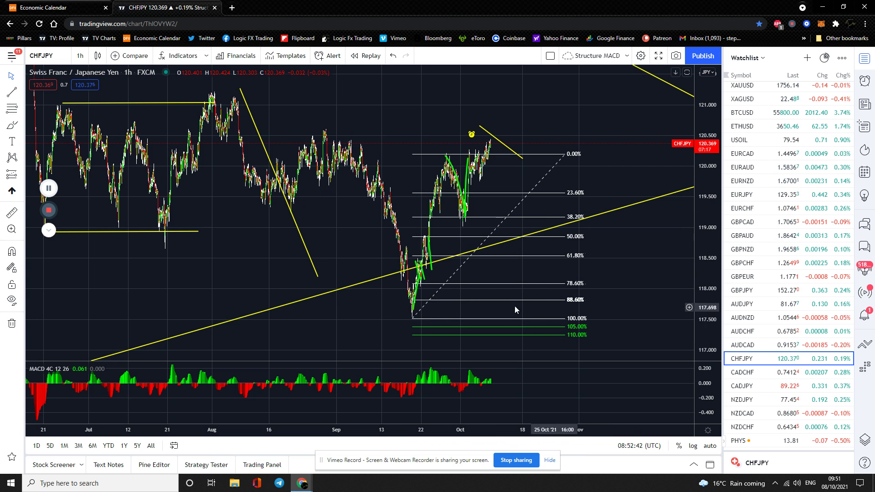
{"action": "right_click", "coordinate": [565, 155]}
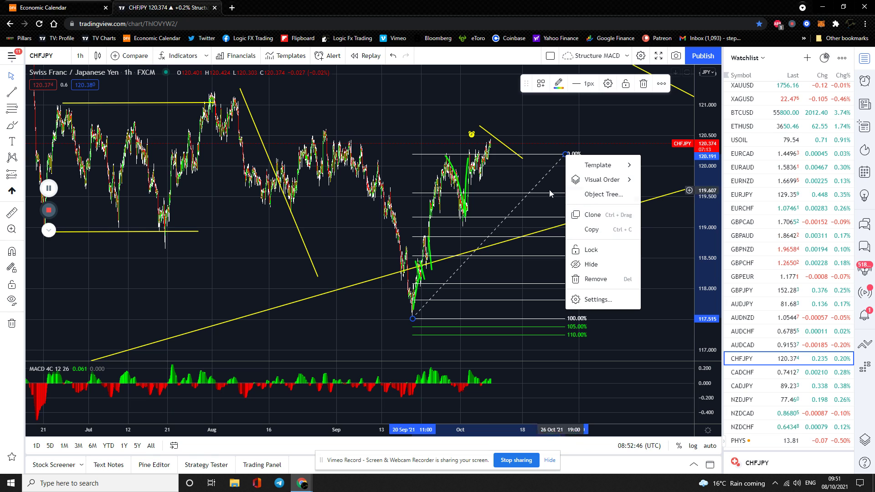
{"action": "left_click", "coordinate": [590, 278]}
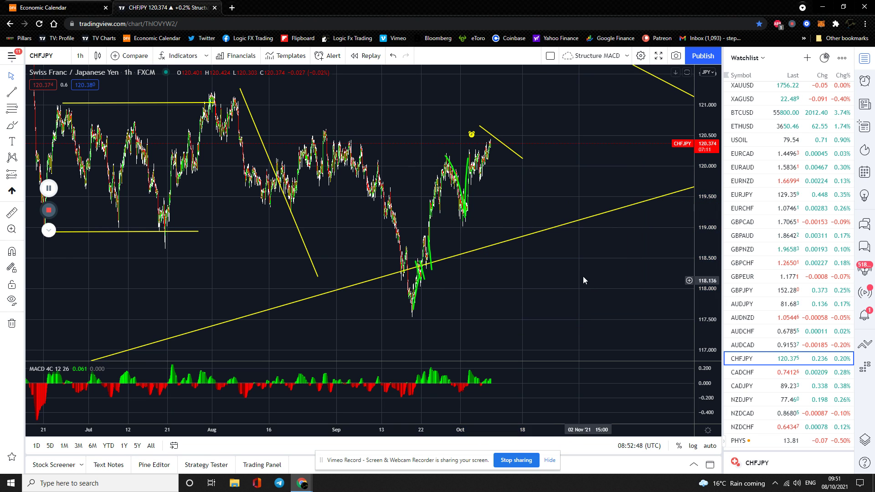
Draw a new Fibonacci retracement on CHFJPY from the September low at 117.542 to the early-October high at 120.194
{"action": "left_click", "coordinate": [14, 109]}
{"action": "left_click", "coordinate": [411, 317]}
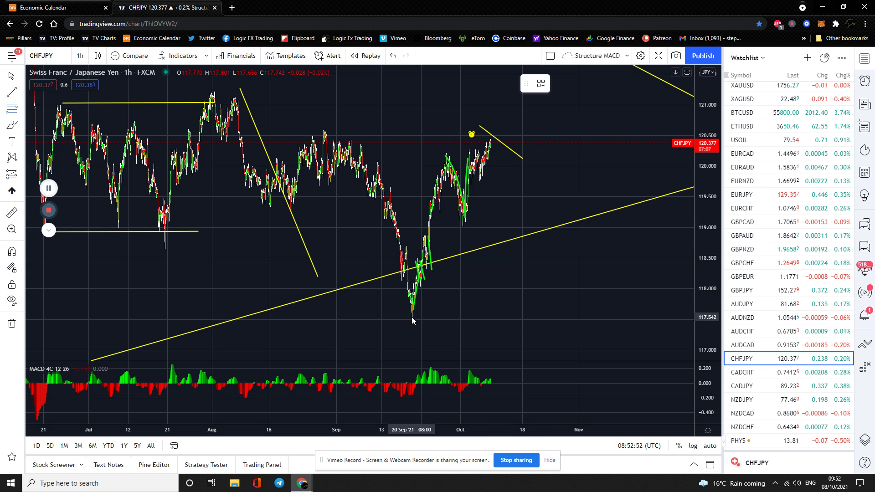
{"action": "left_click", "coordinate": [511, 188]}
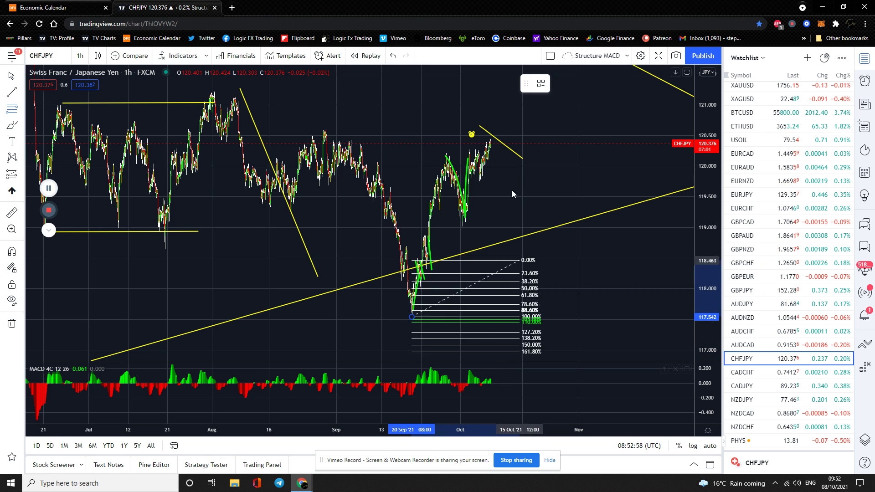
{"action": "left_click", "coordinate": [470, 154]}
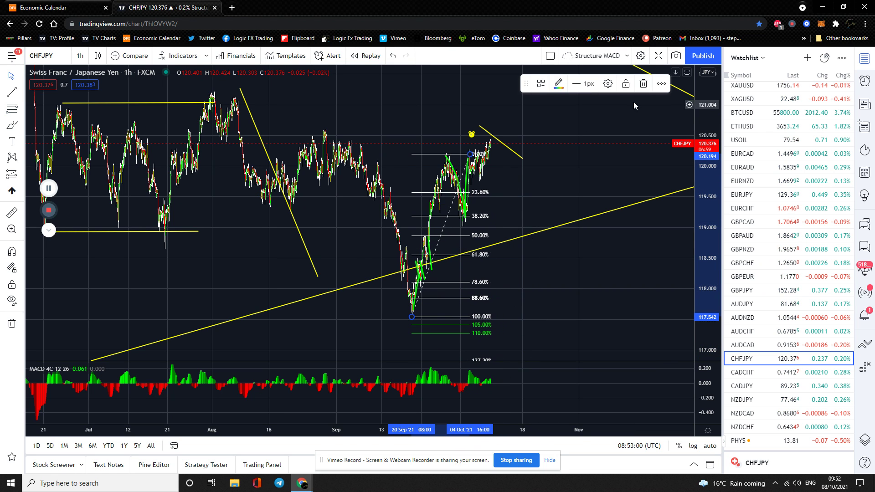
Delete the Fibonacci retracement spanning 117.542 to 120.194 from the CHFJPY chart
{"action": "left_click", "coordinate": [644, 89]}
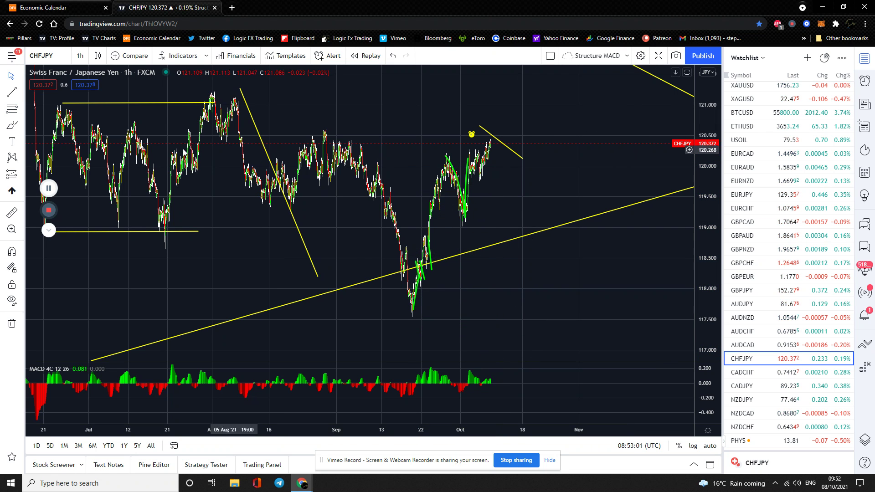
{"action": "left_click", "coordinate": [22, 110]}
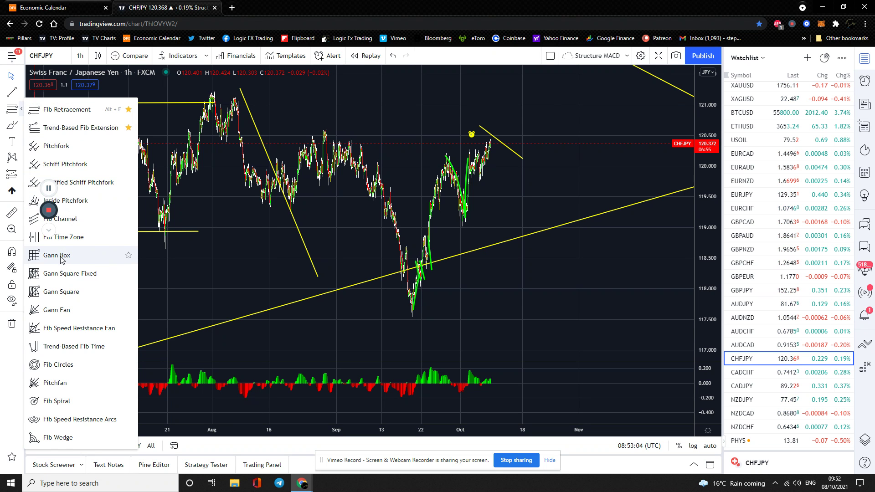
{"action": "left_click", "coordinate": [595, 294]}
Open the CADCHF chart and show the list of all objects drawn on it
{"action": "key", "text": "Down"}
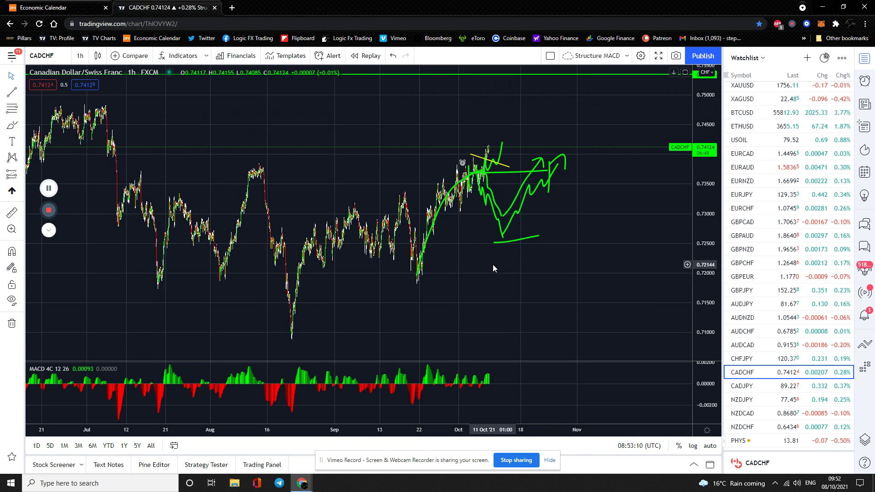
{"action": "scroll", "coordinate": [537, 261], "scroll_direction": "up", "scroll_amount": 1}
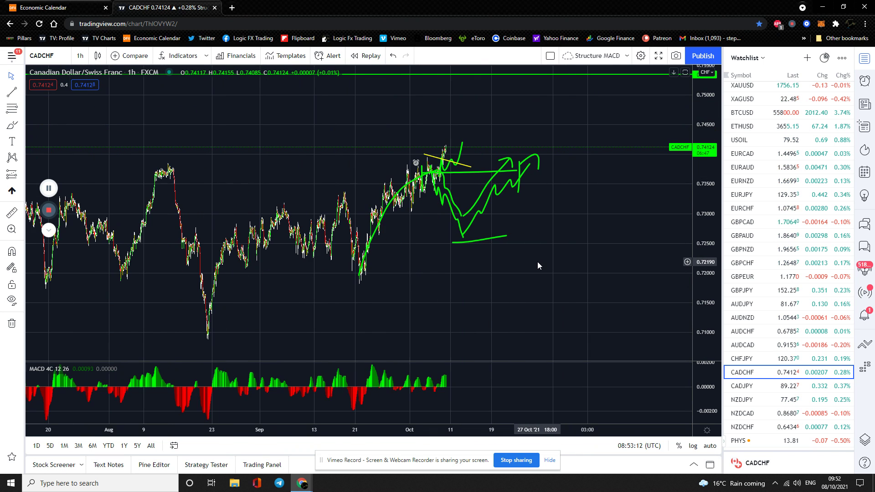
{"action": "right_click", "coordinate": [540, 222]}
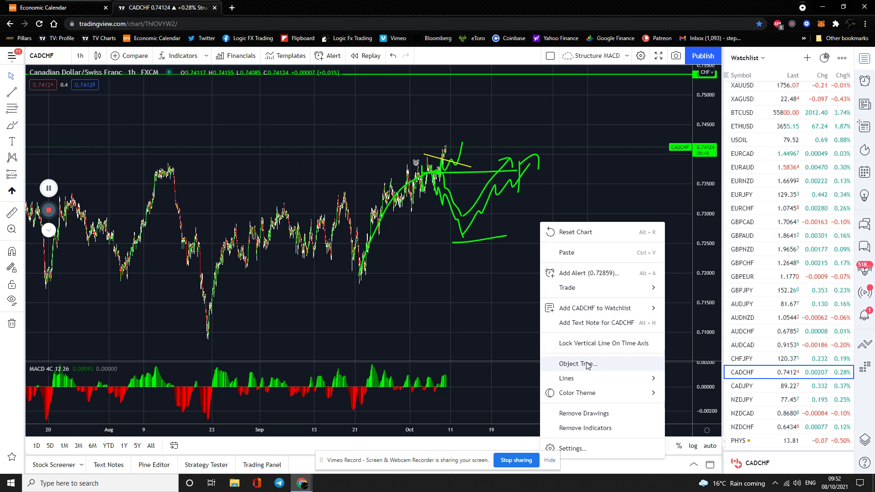
{"action": "left_click", "coordinate": [589, 377]}
Delete all the old green brush sketches around September and October from the CADCHF chart, including the arrowed recovery scenarios
{"action": "left_click", "coordinate": [846, 116]}
{"action": "left_click", "coordinate": [845, 116]}
{"action": "left_click", "coordinate": [845, 116]}
{"action": "left_click", "coordinate": [846, 150]}
{"action": "left_click", "coordinate": [845, 150]}
{"action": "left_click", "coordinate": [845, 150]}
{"action": "left_click", "coordinate": [846, 150]}
{"action": "left_click", "coordinate": [845, 150]}
{"action": "left_click", "coordinate": [845, 185]}
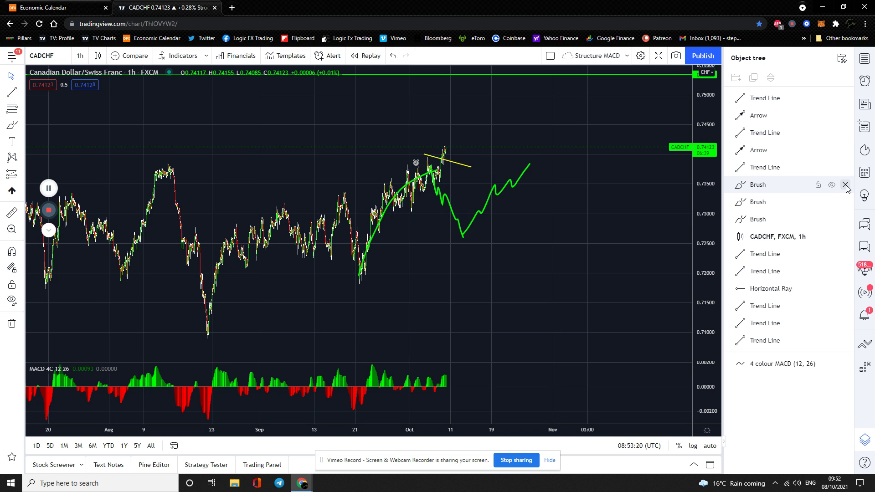
{"action": "left_click", "coordinate": [845, 185]}
{"action": "left_click", "coordinate": [845, 186]}
{"action": "left_click", "coordinate": [845, 185]}
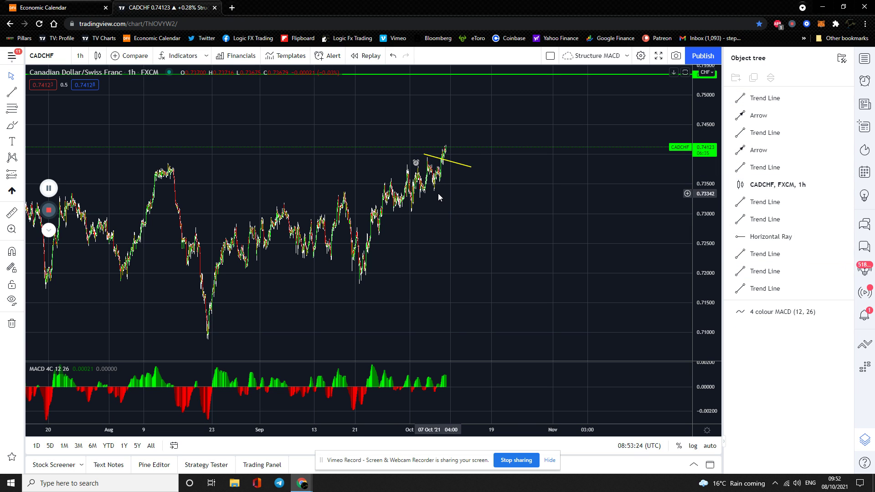
Brush the early-October swings and a choppy rally to about 0.7525 on CADCHF, and shift the short yellow trend line to start at 0.74233
{"action": "left_click", "coordinate": [12, 126]}
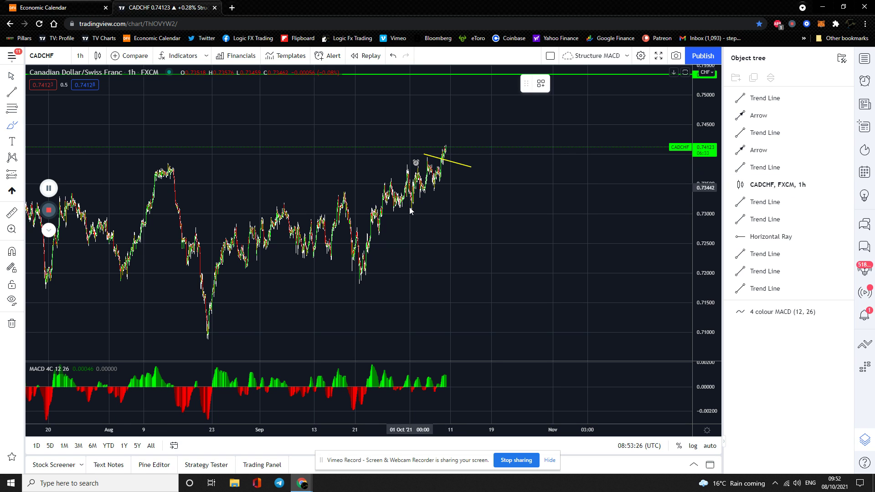
{"action": "mouse_move", "coordinate": [421, 173]}
{"action": "left_mouse_down"}
{"action": "mouse_move", "coordinate": [429, 160]}
{"action": "mouse_move", "coordinate": [422, 184]}
{"action": "mouse_move", "coordinate": [439, 188]}
{"action": "mouse_move", "coordinate": [447, 145]}
{"action": "mouse_move", "coordinate": [478, 169]}
{"action": "mouse_move", "coordinate": [498, 132]}
{"action": "mouse_move", "coordinate": [501, 78]}
{"action": "left_mouse_up"}
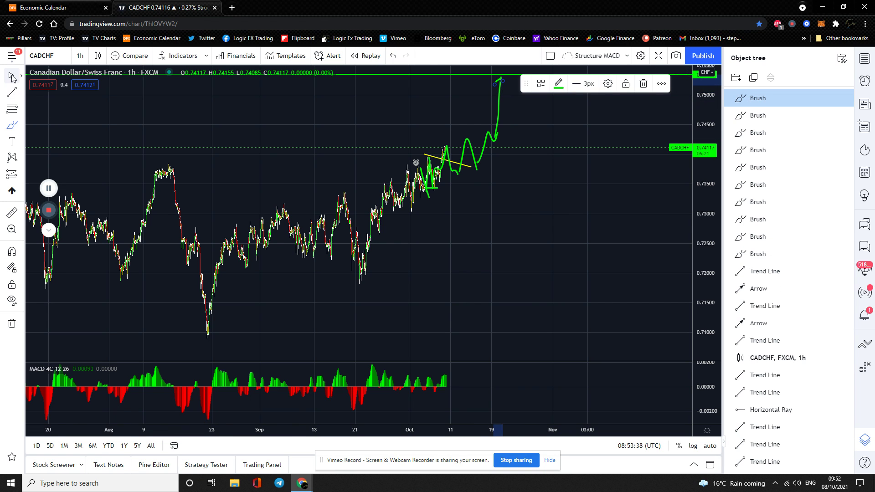
{"action": "left_click", "coordinate": [455, 164]}
{"action": "left_click_drag", "start_coordinate": [425, 154], "coordinate": [438, 138]}
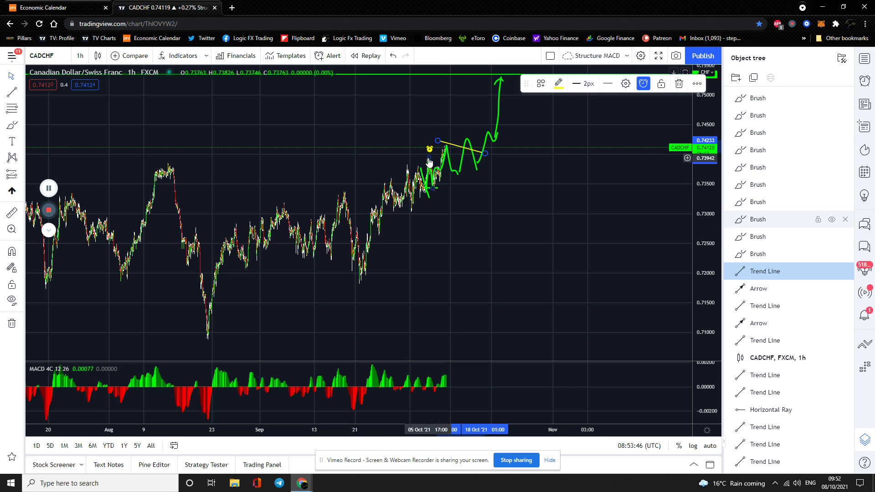
Brush a short falling stroke on CADCHF from the early-October swings down to about 0.7305
{"action": "left_click", "coordinate": [12, 125]}
{"action": "mouse_move", "coordinate": [430, 180]}
{"action": "left_mouse_down"}
{"action": "mouse_move", "coordinate": [433, 198]}
{"action": "mouse_move", "coordinate": [448, 210]}
{"action": "left_mouse_up"}
{"action": "left_click", "coordinate": [644, 84]}
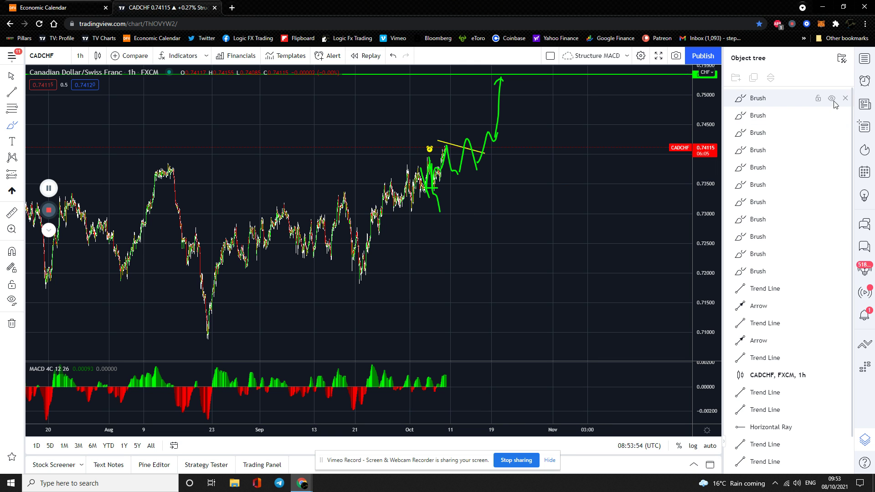
Open the CADJPY chart from the watchlist and brush rising strokes over the October recovery scenario, from about 86.3 to about 89
{"action": "left_click", "coordinate": [864, 59]}
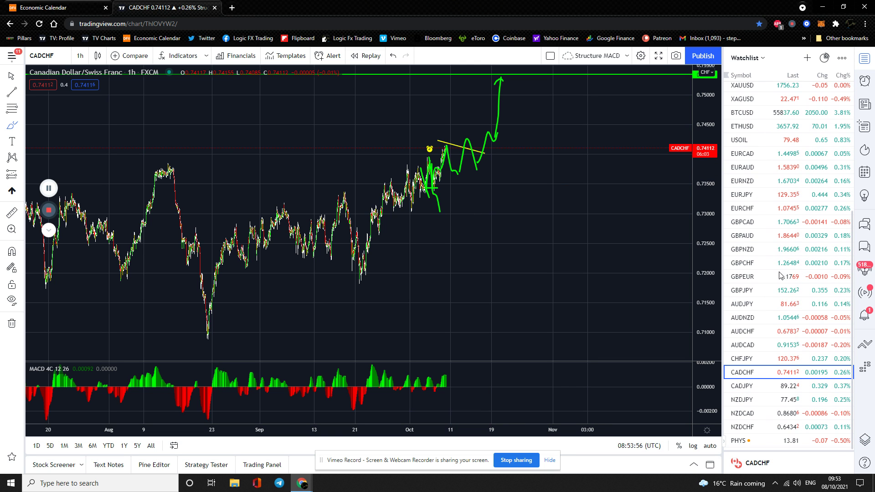
{"action": "left_click", "coordinate": [751, 384]}
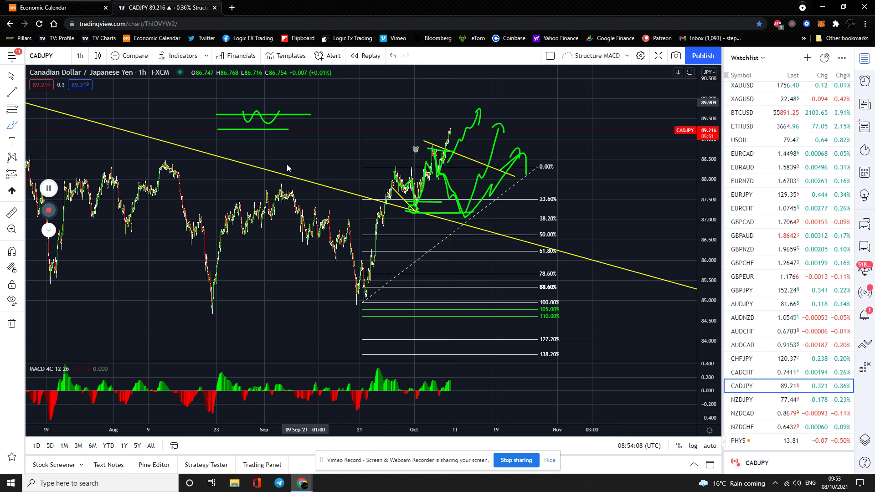
{"action": "left_click", "coordinate": [10, 127]}
{"action": "mouse_move", "coordinate": [419, 249]}
{"action": "left_mouse_down"}
{"action": "mouse_move", "coordinate": [512, 137]}
{"action": "mouse_move", "coordinate": [465, 214]}
{"action": "mouse_move", "coordinate": [518, 155]}
{"action": "left_mouse_up"}
Delete the new rising strokes and most of the old October brush scenario sketches from CADJPY through its object list
{"action": "right_click", "coordinate": [567, 143]}
{"action": "left_click", "coordinate": [592, 285]}
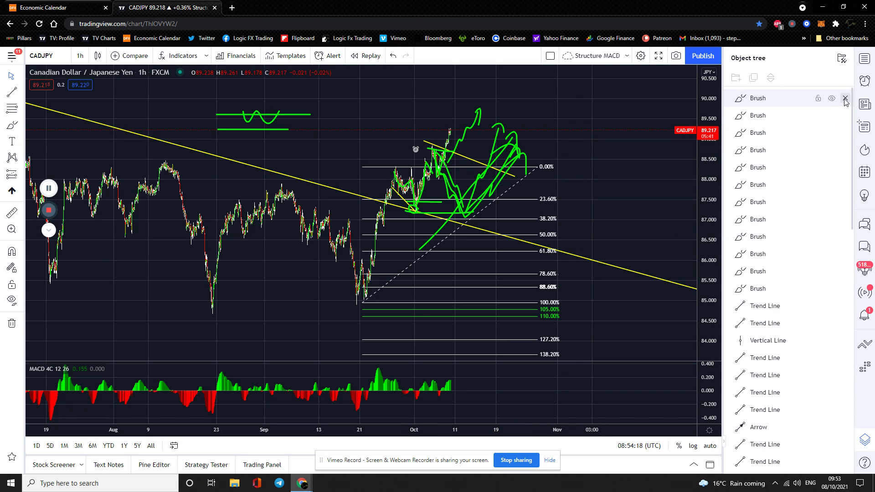
{"action": "left_click", "coordinate": [845, 99]}
{"action": "left_click", "coordinate": [845, 99]}
{"action": "left_click", "coordinate": [845, 98]}
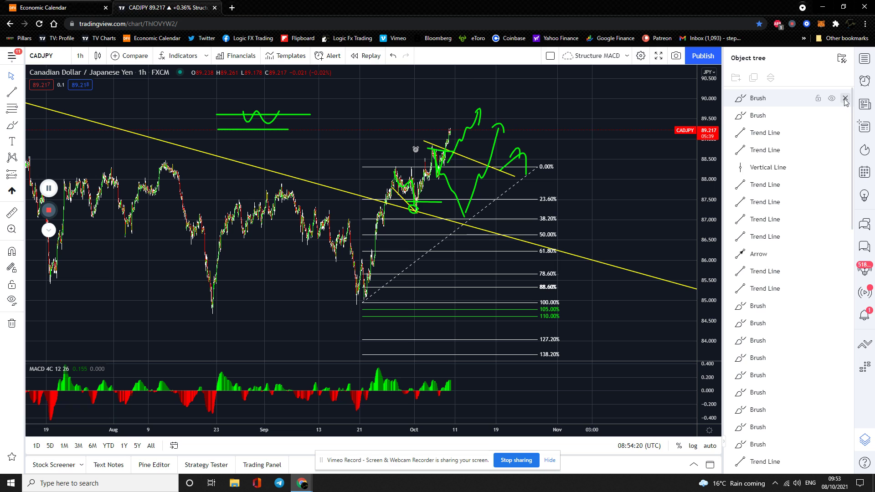
{"action": "left_click", "coordinate": [845, 99]}
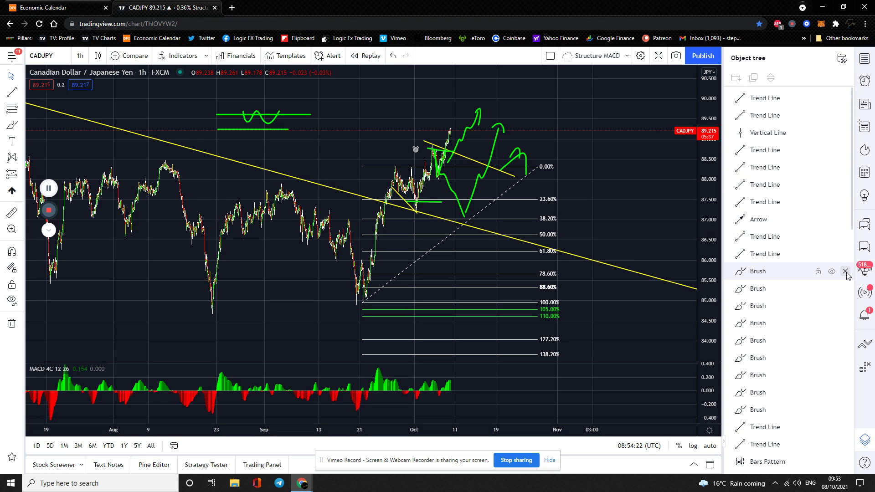
{"action": "left_click", "coordinate": [845, 271]}
{"action": "left_click", "coordinate": [845, 271]}
{"action": "left_click", "coordinate": [845, 272]}
{"action": "left_click", "coordinate": [845, 271]}
{"action": "left_click", "coordinate": [845, 272]}
{"action": "left_click", "coordinate": [845, 271]}
Open the NZDJPY chart from the watchlist and move the lower end of the yellow falling trend line to 76.882 on 22 October
{"action": "left_click", "coordinate": [864, 58]}
{"action": "scroll", "coordinate": [788, 273], "scroll_direction": "down", "scroll_amount": 3}
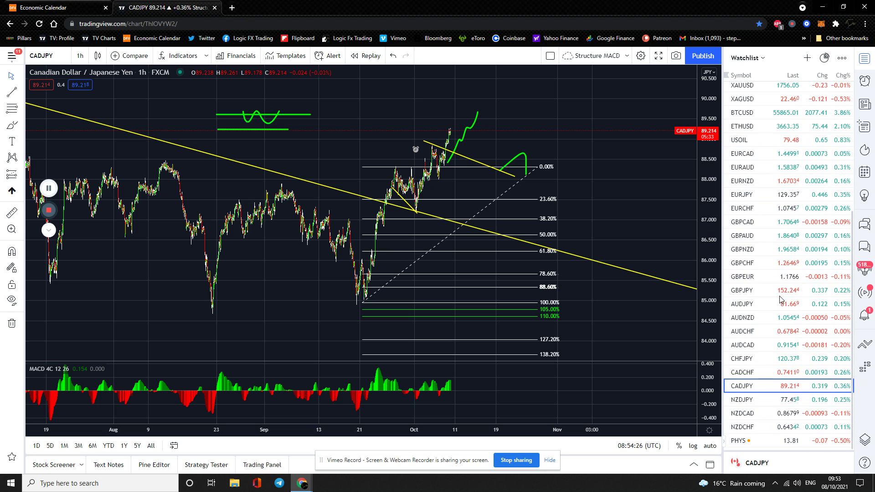
{"action": "left_click", "coordinate": [742, 399]}
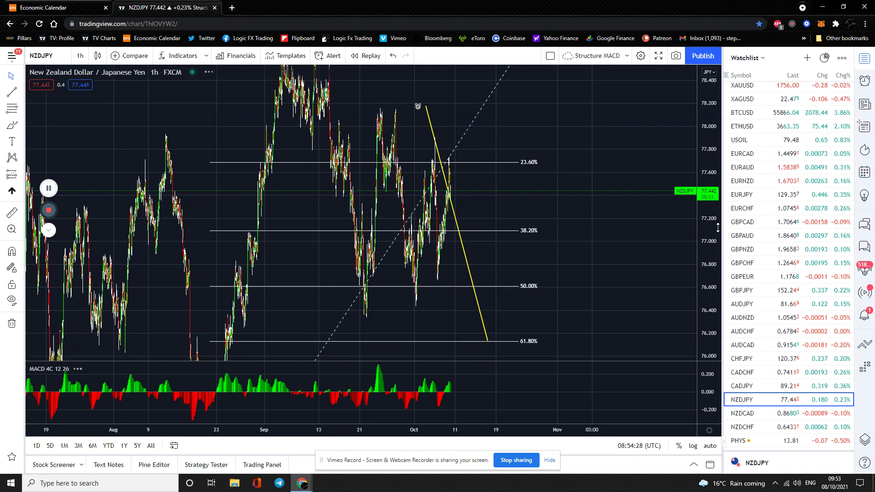
{"action": "left_click", "coordinate": [21, 76]}
{"action": "left_click", "coordinate": [43, 111]}
{"action": "left_click_drag", "start_coordinate": [488, 283], "coordinate": [517, 236]}
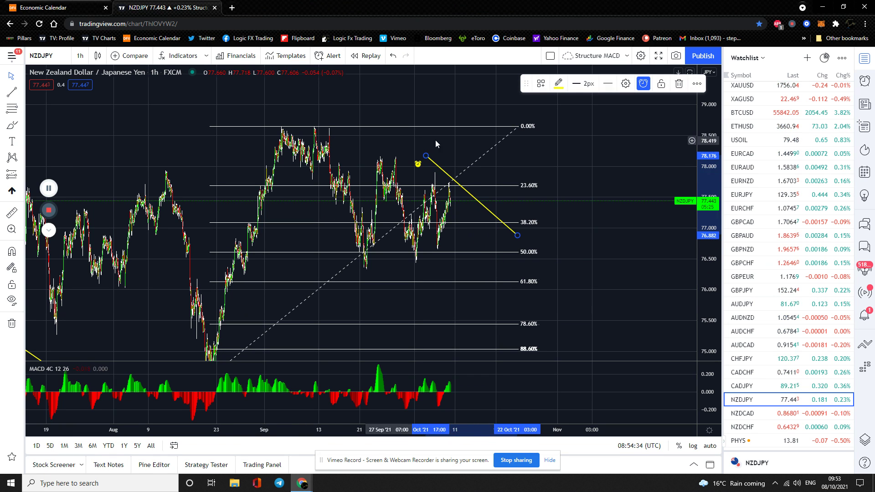
Brush two NZDJPY scenarios beyond the latest candles: pullbacks to about 77.0 and about 76.5, each followed by a rally above 78.0
{"action": "mouse_move", "coordinate": [453, 194]}
{"action": "left_mouse_down"}
{"action": "mouse_move", "coordinate": [470, 155]}
{"action": "mouse_move", "coordinate": [491, 222]}
{"action": "left_mouse_up"}
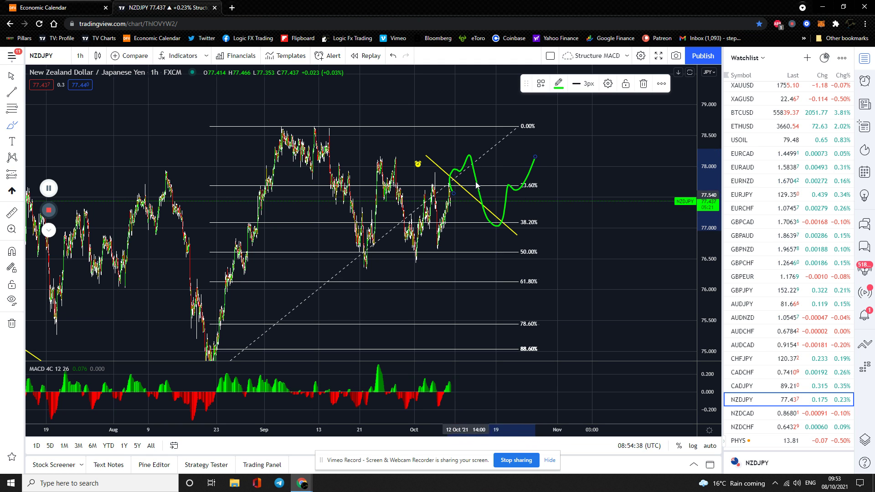
{"action": "mouse_move", "coordinate": [454, 191]}
{"action": "left_mouse_down"}
{"action": "mouse_move", "coordinate": [475, 206]}
{"action": "mouse_move", "coordinate": [491, 259]}
{"action": "mouse_move", "coordinate": [510, 259]}
{"action": "left_mouse_up"}
{"action": "left_click_drag", "start_coordinate": [510, 159], "coordinate": [527, 149]}
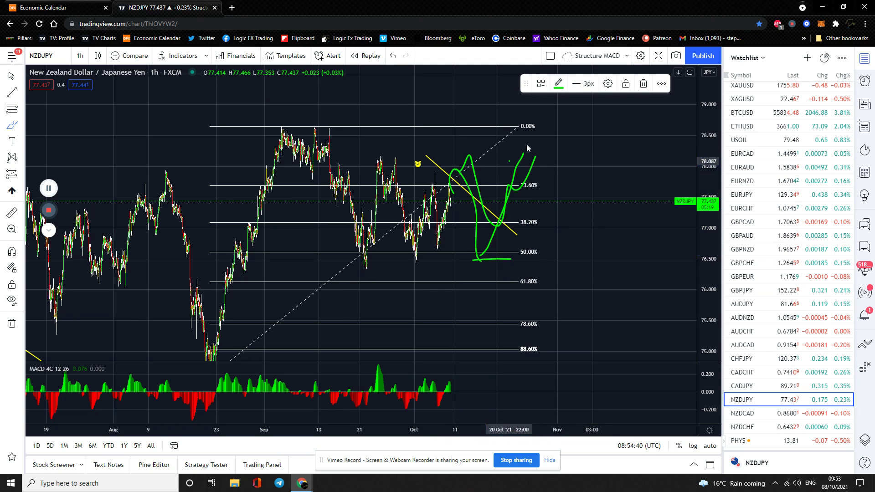
Open the NZDCAD chart and brush a dip to about 0.8615 followed by a stepped rebound to about 0.8760
{"action": "left_click", "coordinate": [746, 414]}
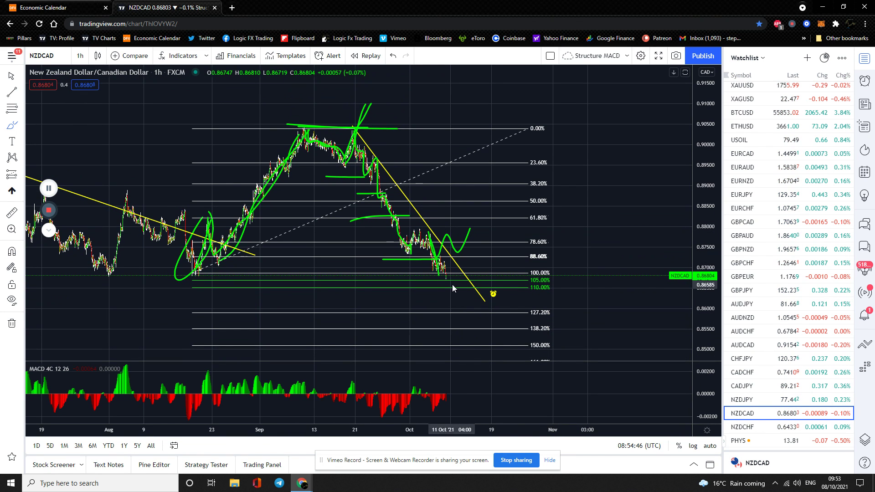
{"action": "mouse_move", "coordinate": [448, 264]}
{"action": "left_mouse_down"}
{"action": "mouse_move", "coordinate": [458, 299]}
{"action": "mouse_move", "coordinate": [503, 246]}
{"action": "left_mouse_up"}
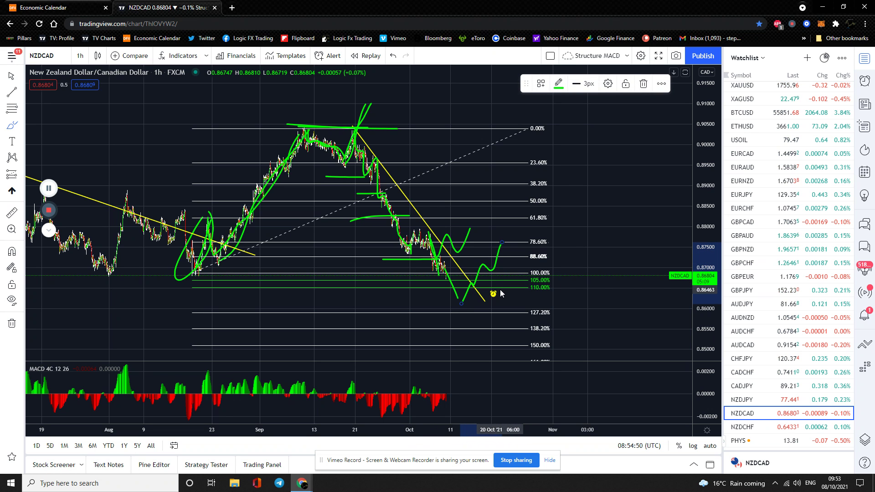
Open the NZDCHF chart and brush a falling arrow from the latest candles through the 61.80% level to about 0.6350
{"action": "key", "text": "Down"}
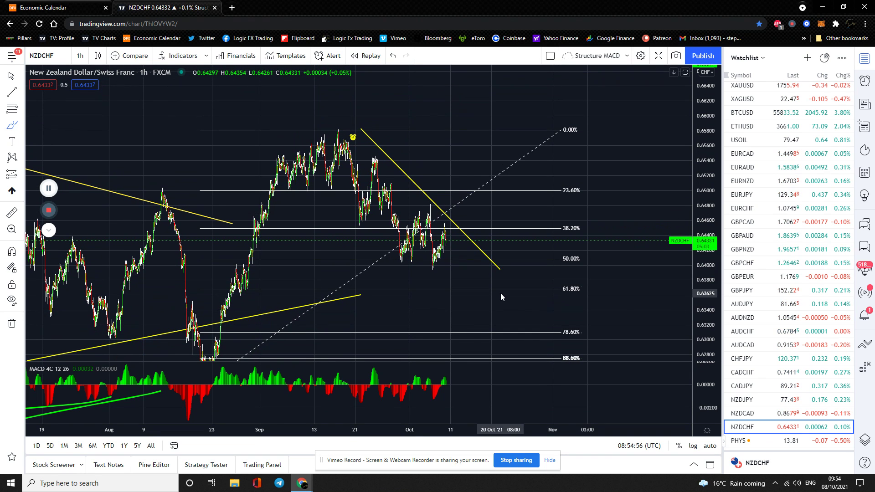
{"action": "mouse_move", "coordinate": [449, 225]}
{"action": "left_mouse_down"}
{"action": "mouse_move", "coordinate": [472, 308]}
{"action": "mouse_move", "coordinate": [471, 290]}
{"action": "left_mouse_up"}
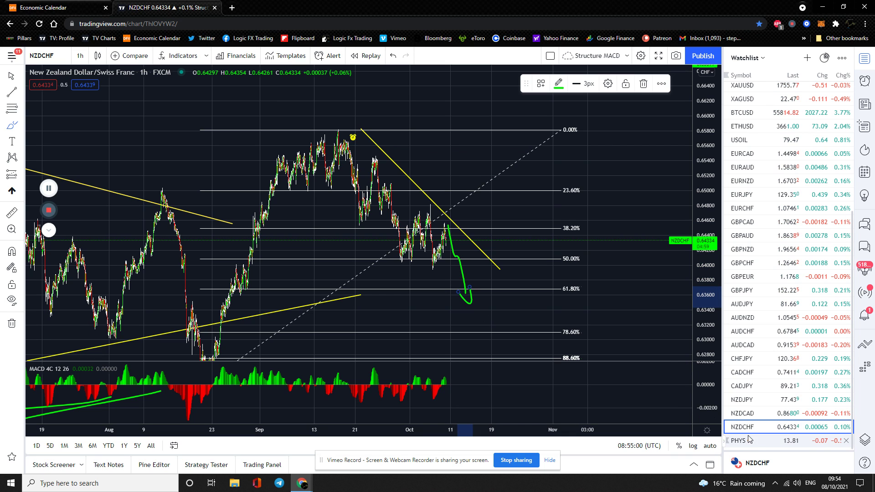
{"action": "scroll", "coordinate": [751, 271], "scroll_direction": "up", "scroll_amount": 5}
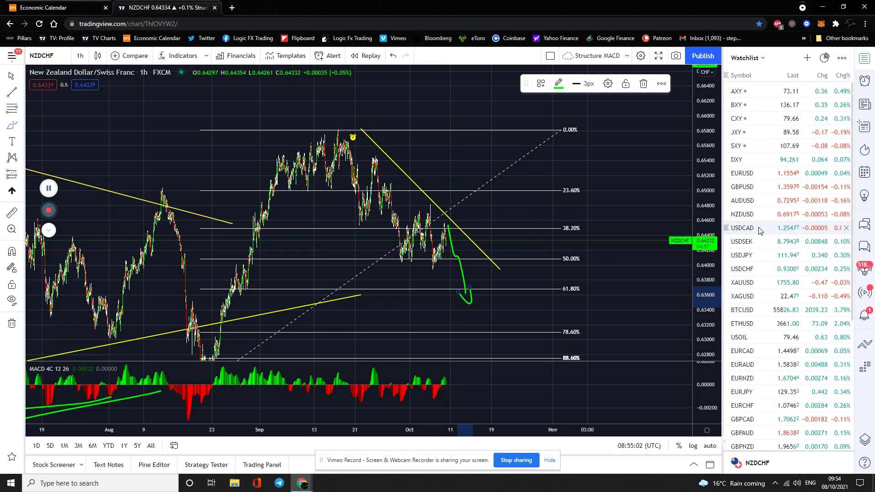